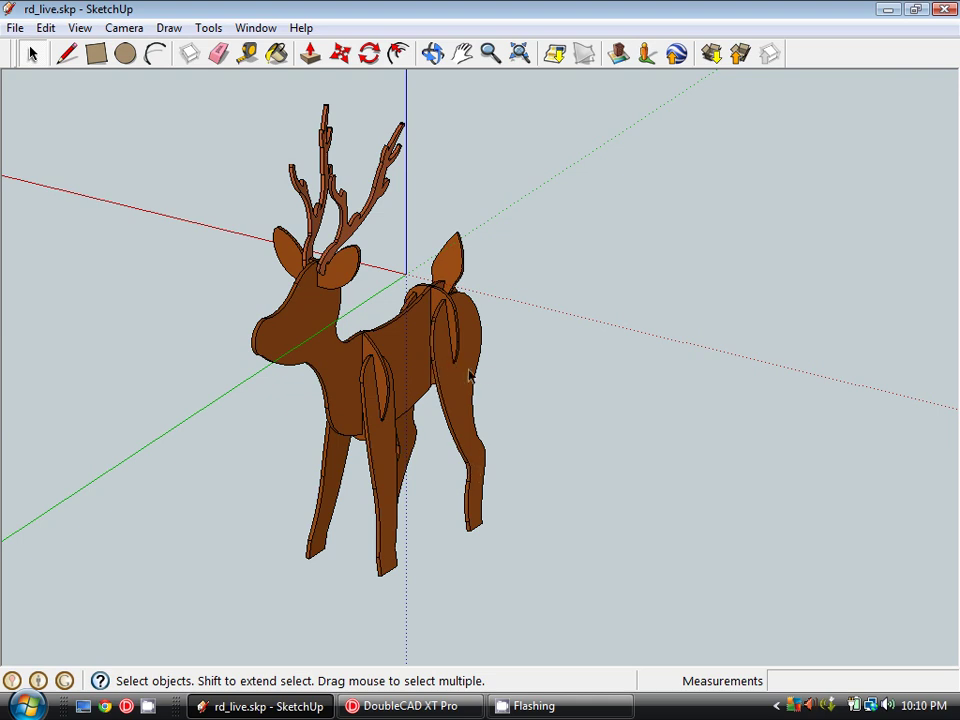
- Orbit around the reindeer while trying a selection of the rear leg piece
middle_click_drag(469, 373, 441, 381)
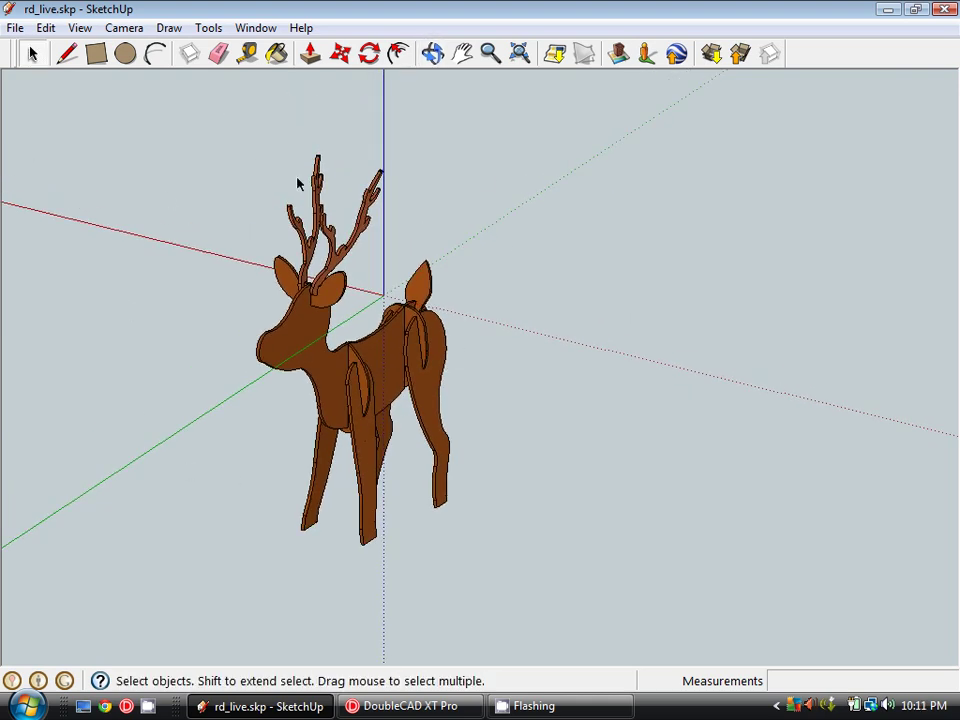
left_click(430, 390)
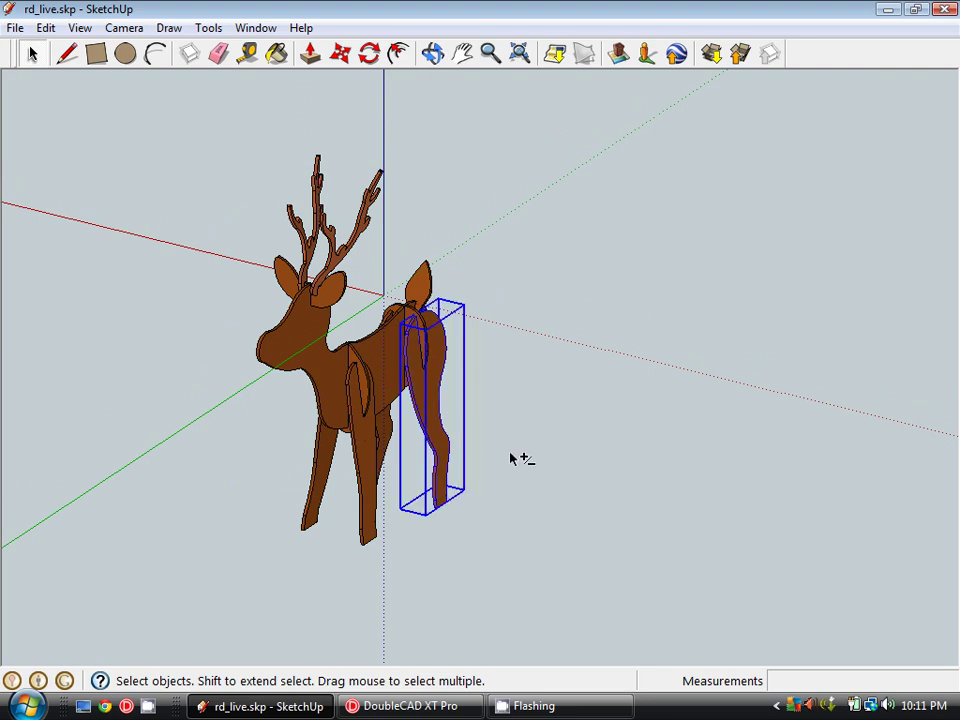
middle_click_drag(514, 456, 493, 504)
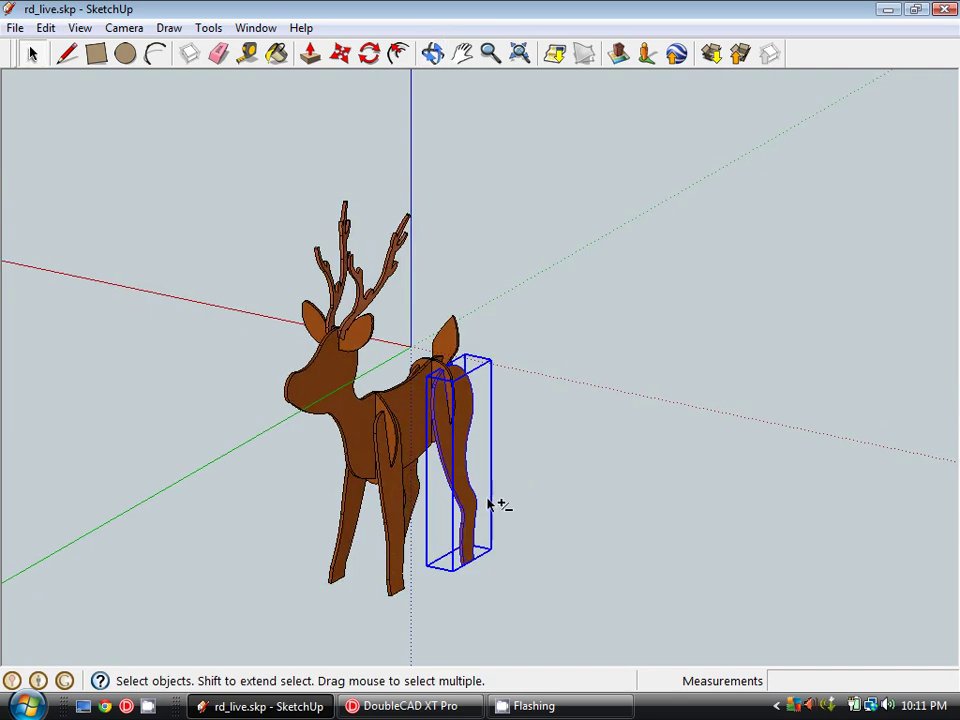
scroll(480, 424, "up", 4)
left_click(508, 374)
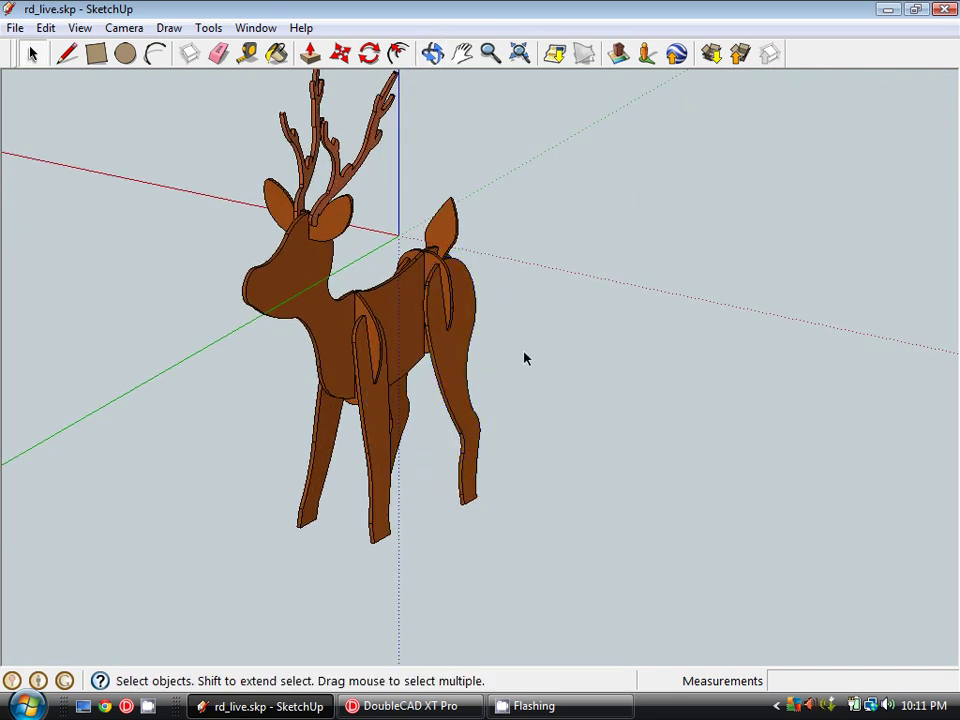
middle_click_drag(525, 358, 514, 431, "shift")
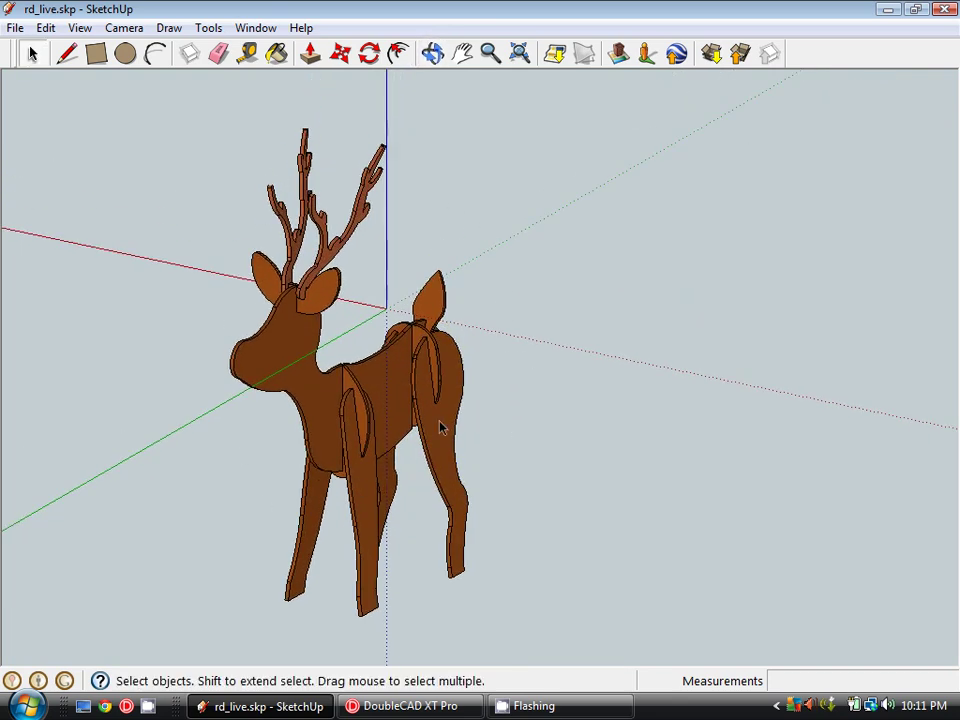
- Check the body, tail and hip pieces, then select the rear leg piece
left_click(380, 348)
left_click(437, 316)
left_click(436, 362)
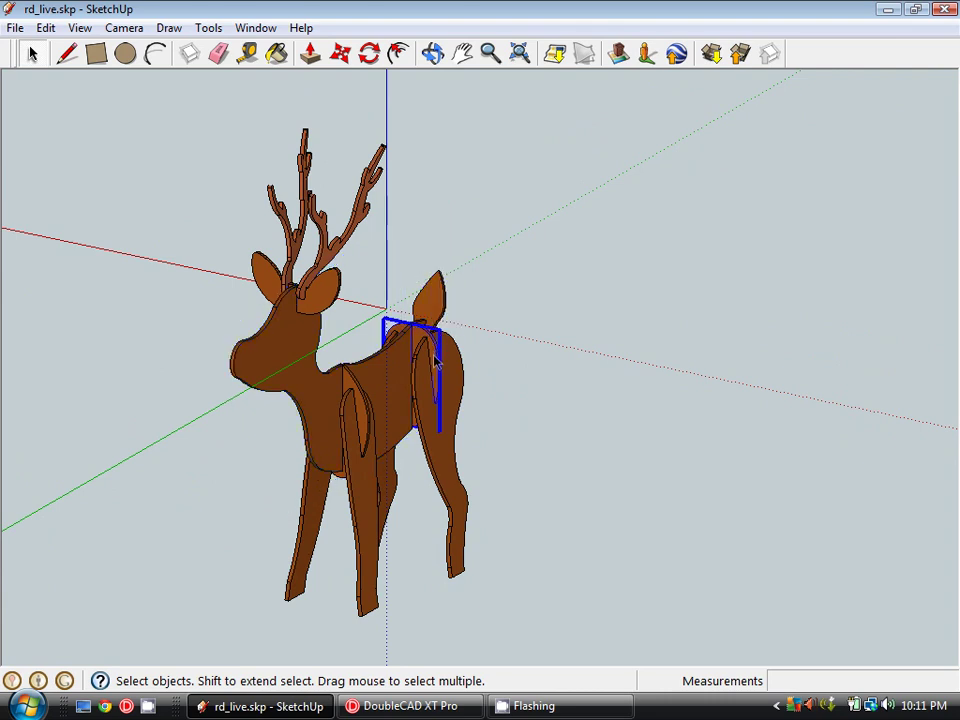
middle_click_drag(532, 457, 512, 428, "shift")
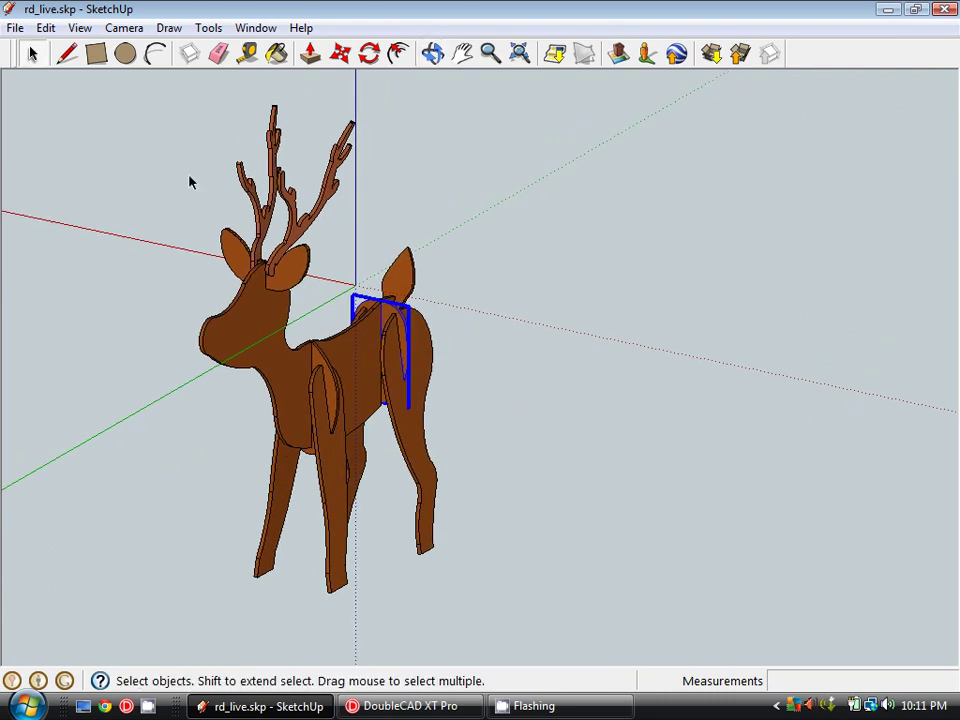
left_click(460, 363)
left_click(437, 369)
middle_click_drag(504, 381, 405, 330)
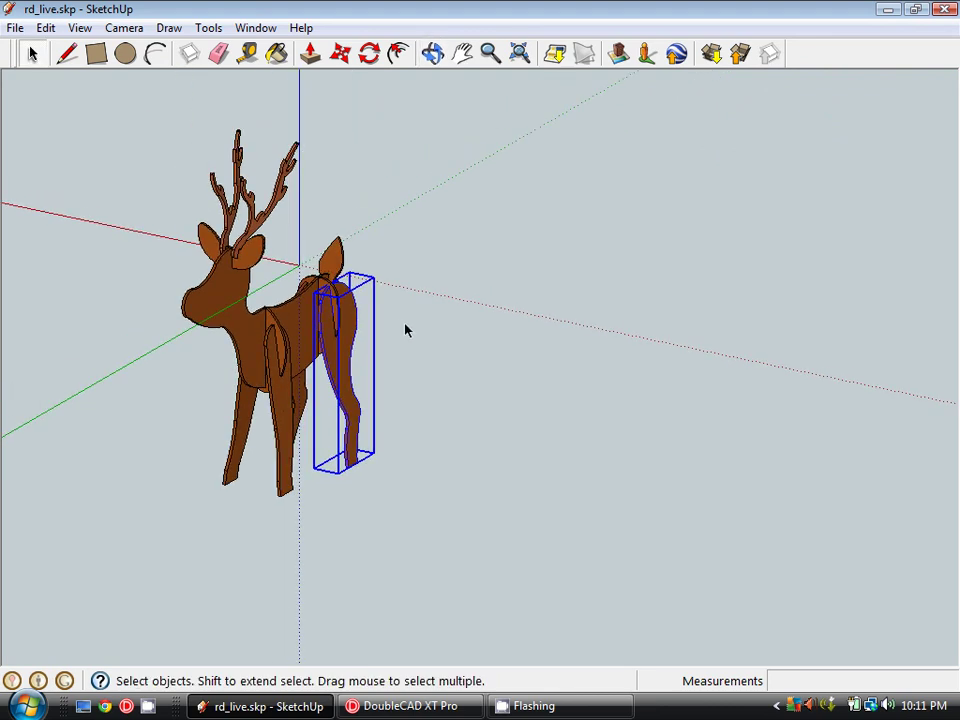
scroll(405, 330, "up", 3)
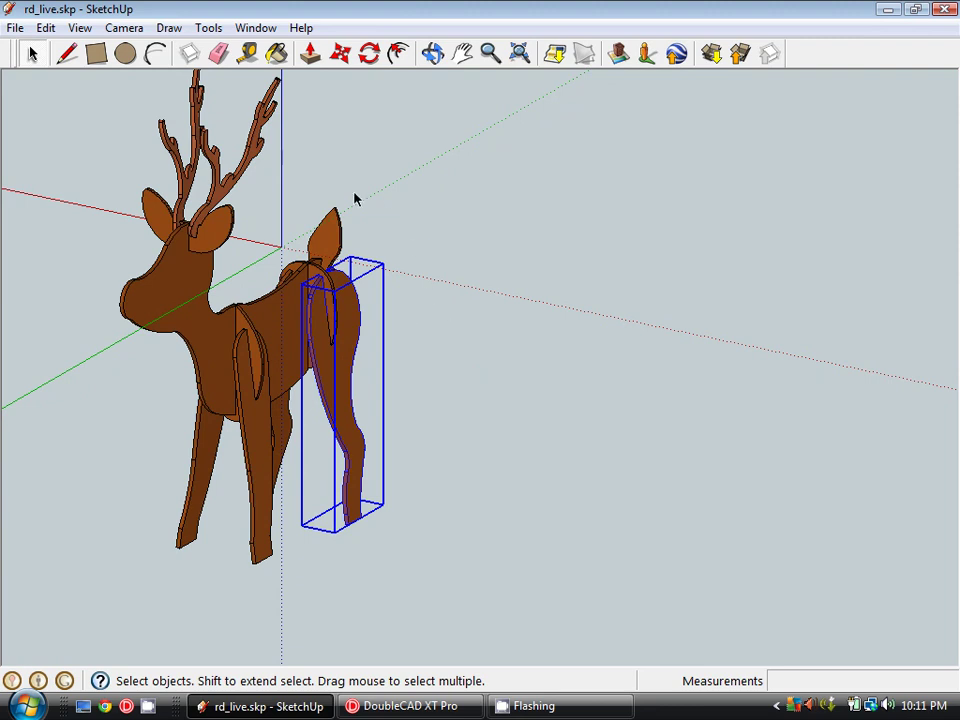
middle_click_drag(355, 199, 451, 340)
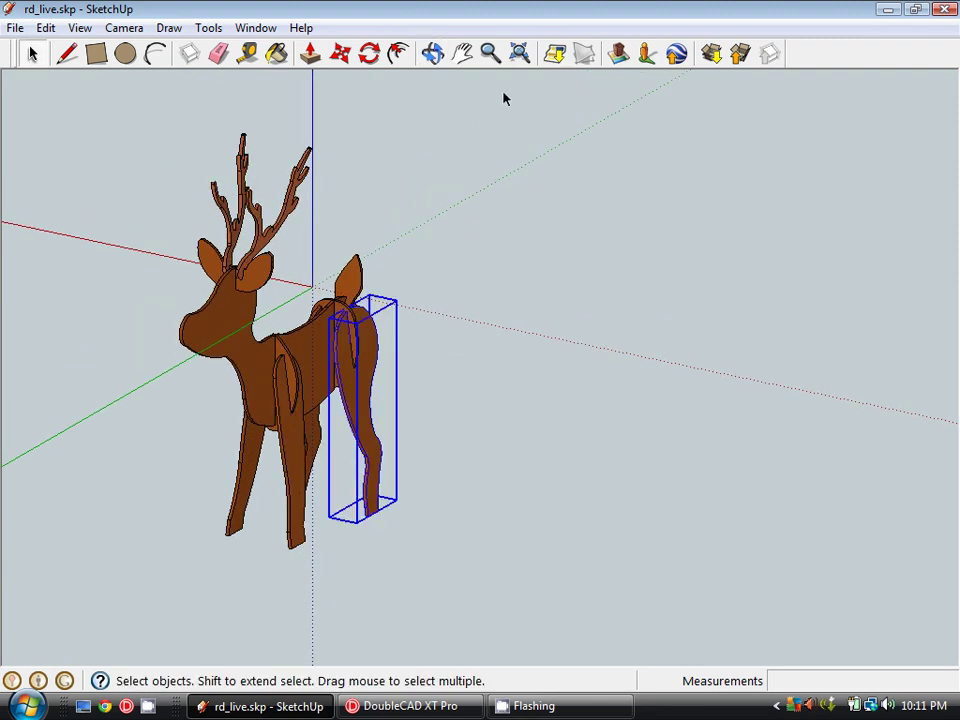
- Copy the rear leg to the right of the reindeer with Move plus Ctrl
left_click(341, 53)
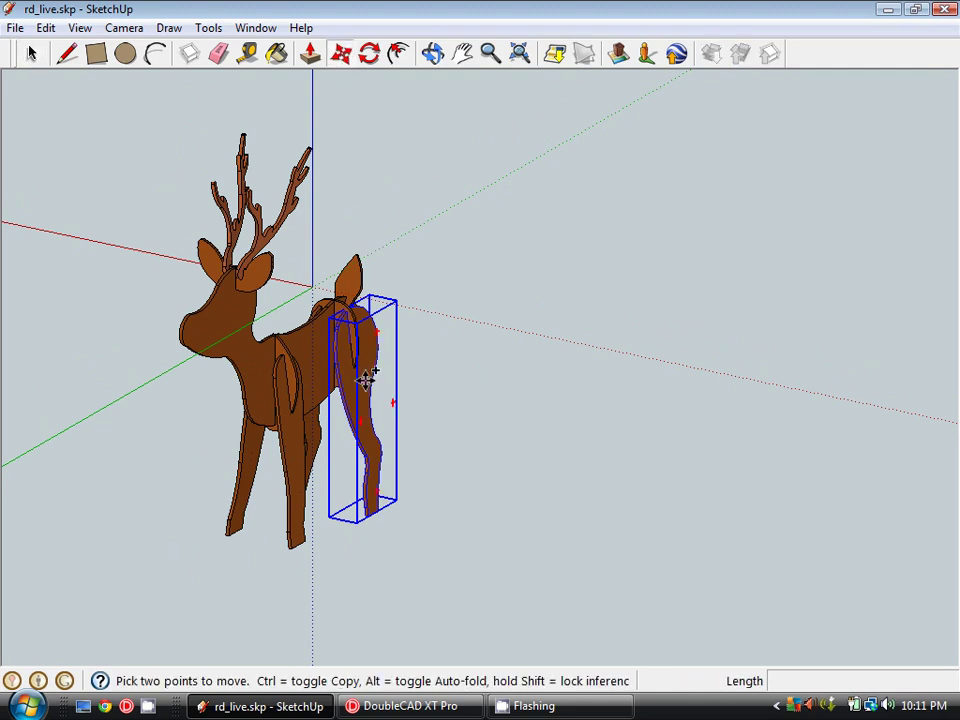
left_click(366, 378)
key("ctrl")
left_click(534, 403)
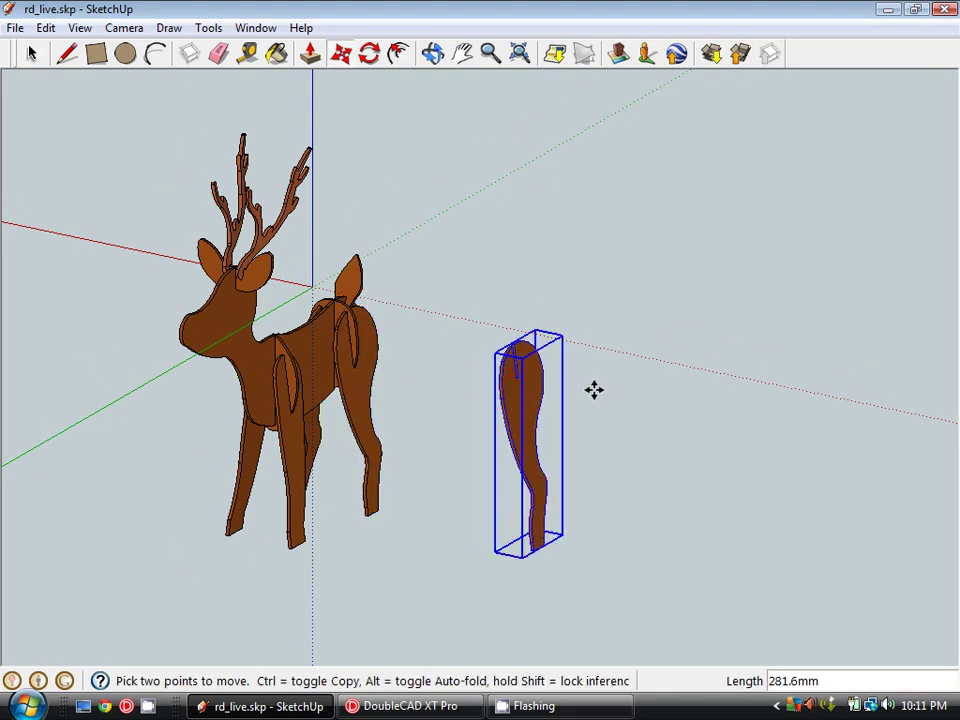
scroll(521, 381, "up", 2)
key("space")
- Explode the rear leg copy into loose faces
right_click(519, 374)
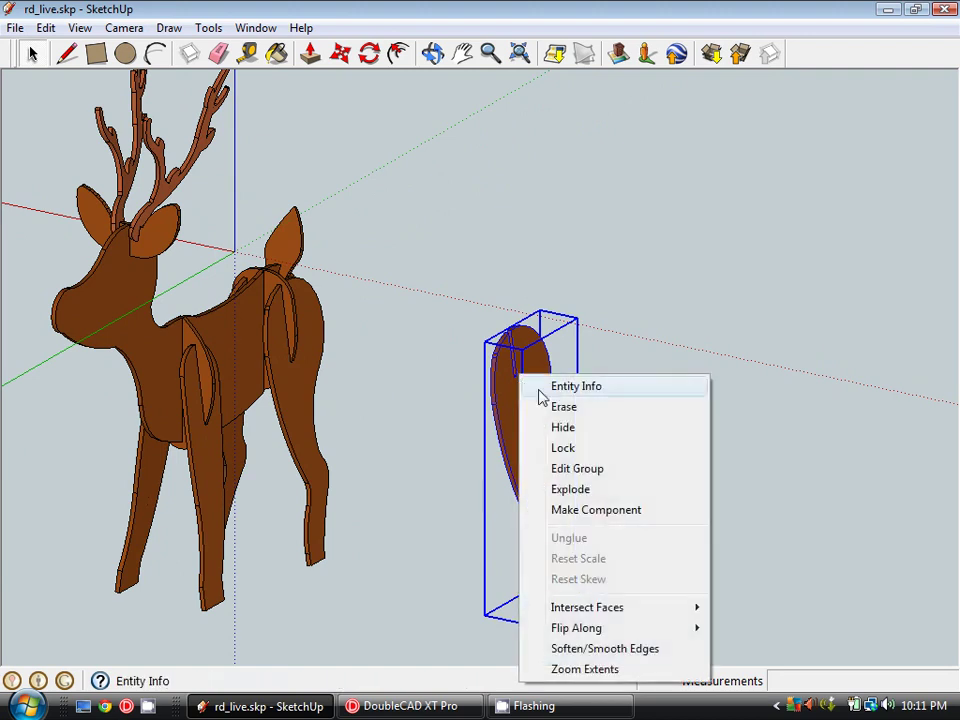
left_click(562, 489)
middle_click_drag(557, 446, 504, 480)
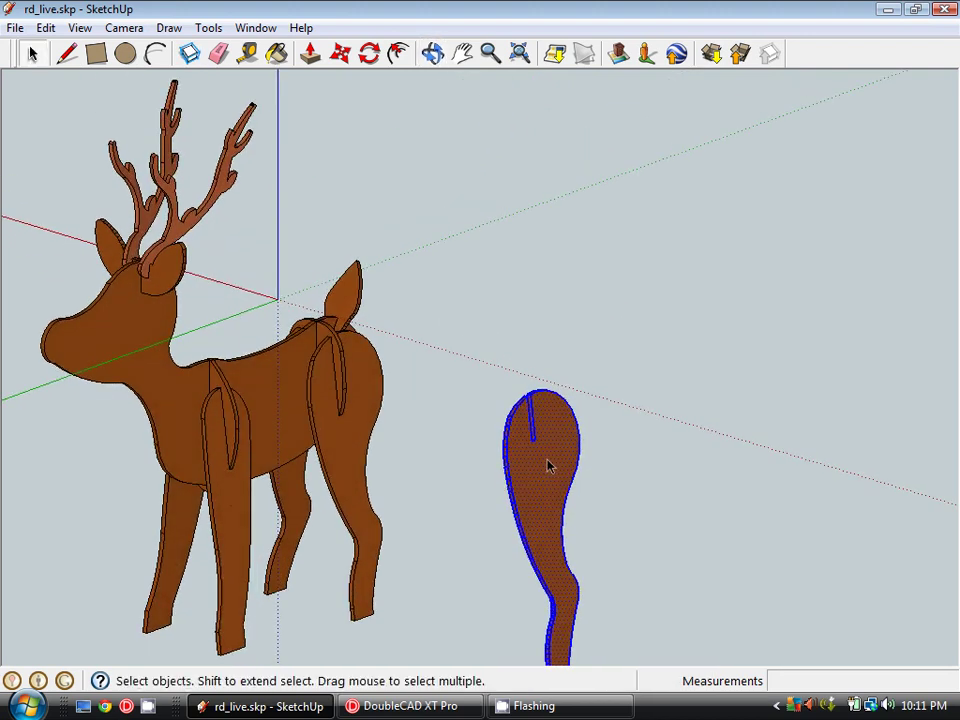
middle_click_drag(573, 463, 536, 418)
- Make the leg faces a component named 'rear leg' and begin setting custom axes
right_click(536, 414)
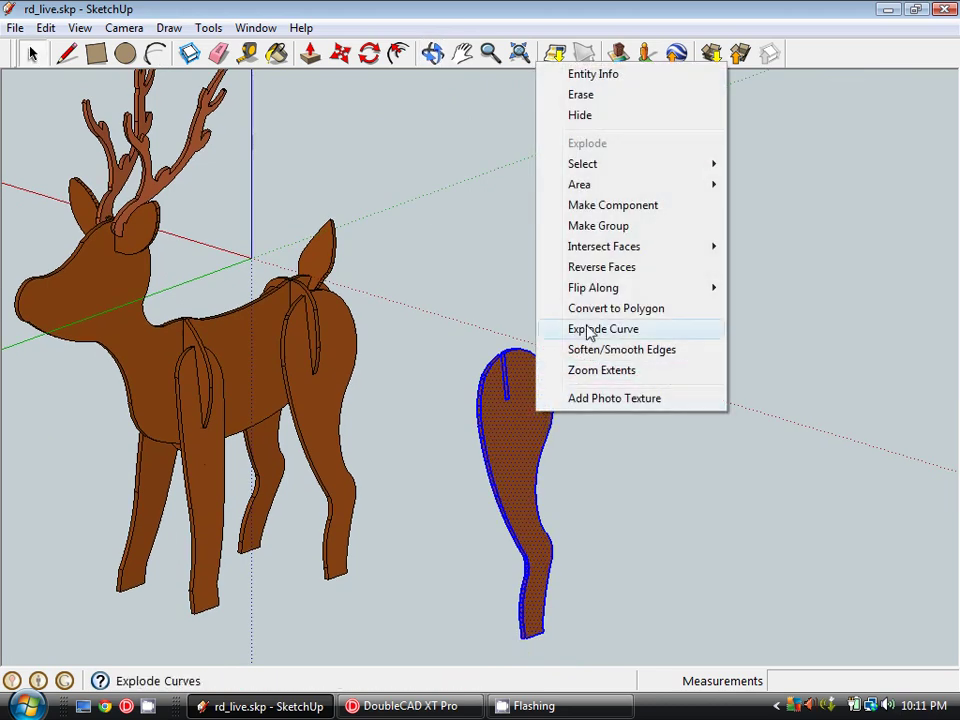
left_click(613, 206)
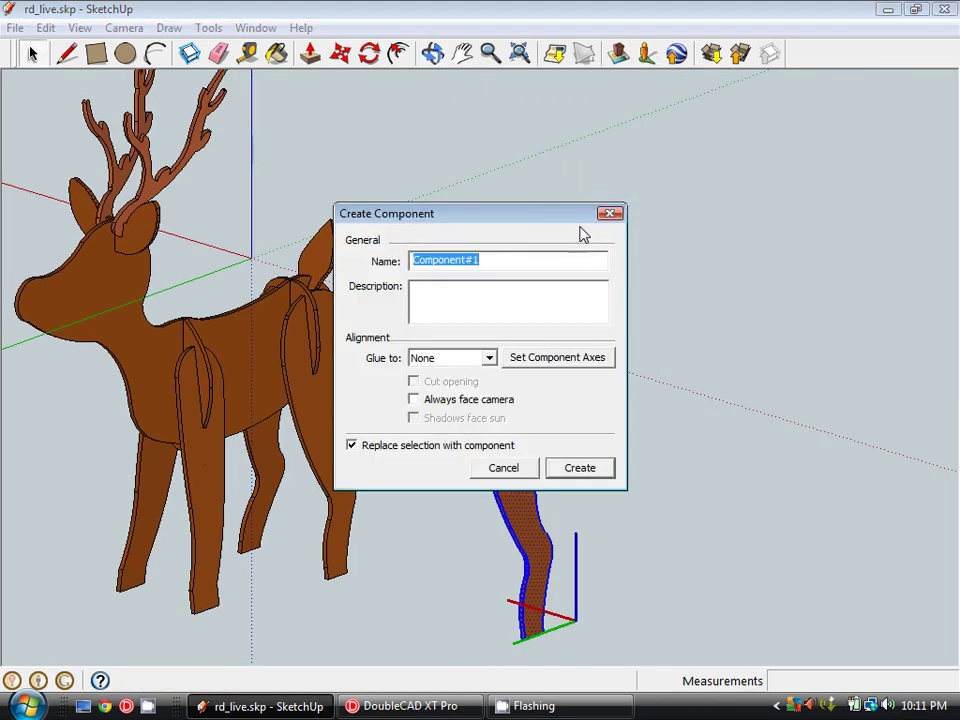
type("rear leg")
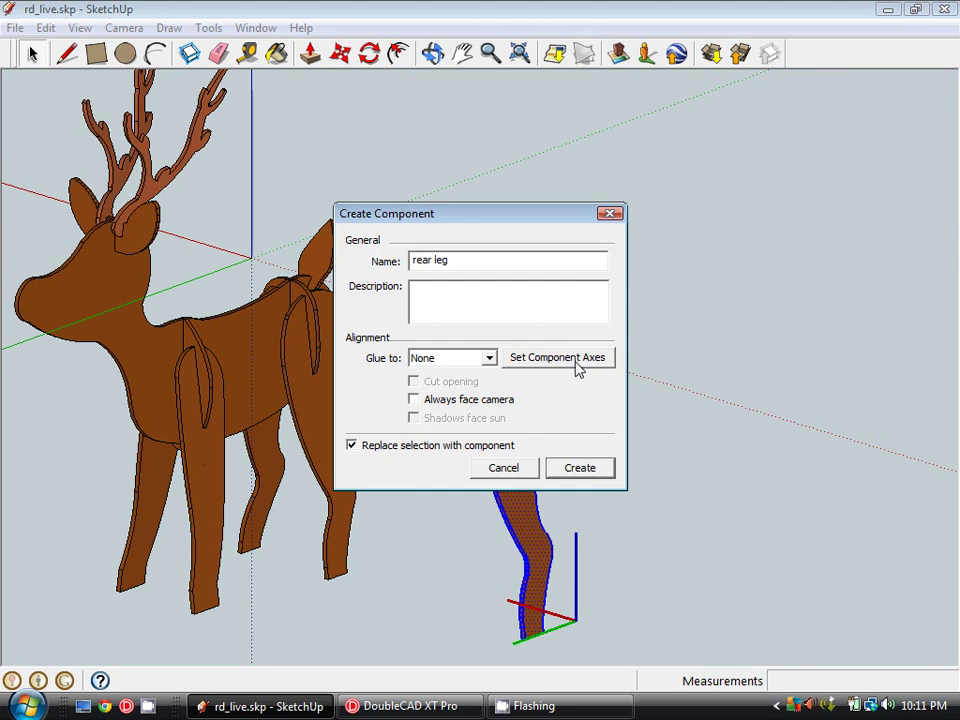
left_click(577, 369)
- Zoom and pan in on the slot of the rear leg copy
scroll(530, 385, "up", 2)
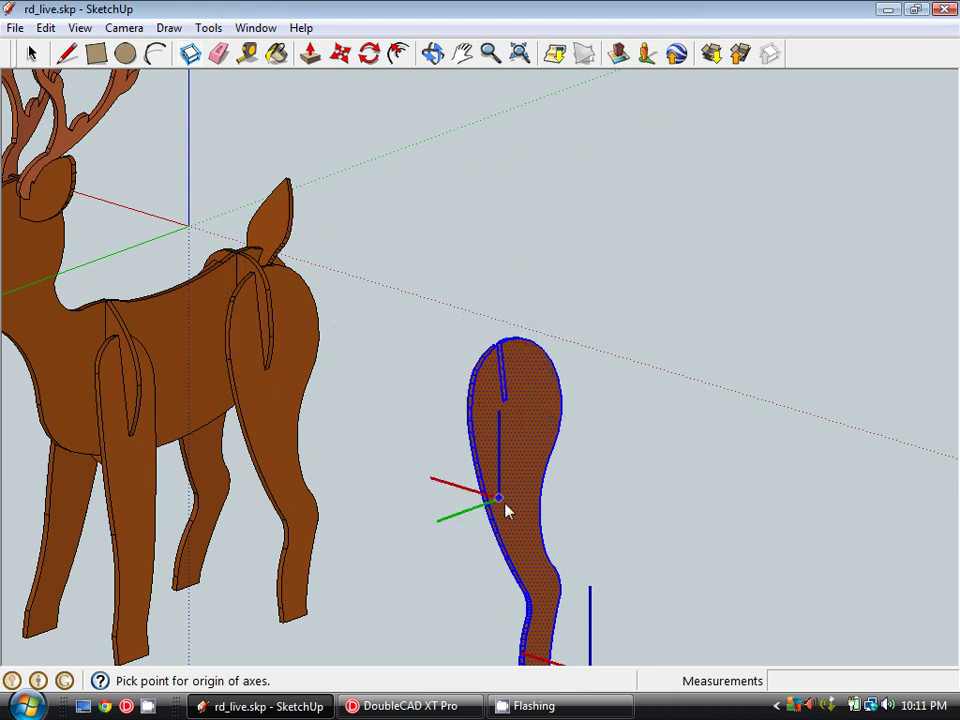
scroll(535, 400, "up", 2)
scroll(518, 408, "up", 2)
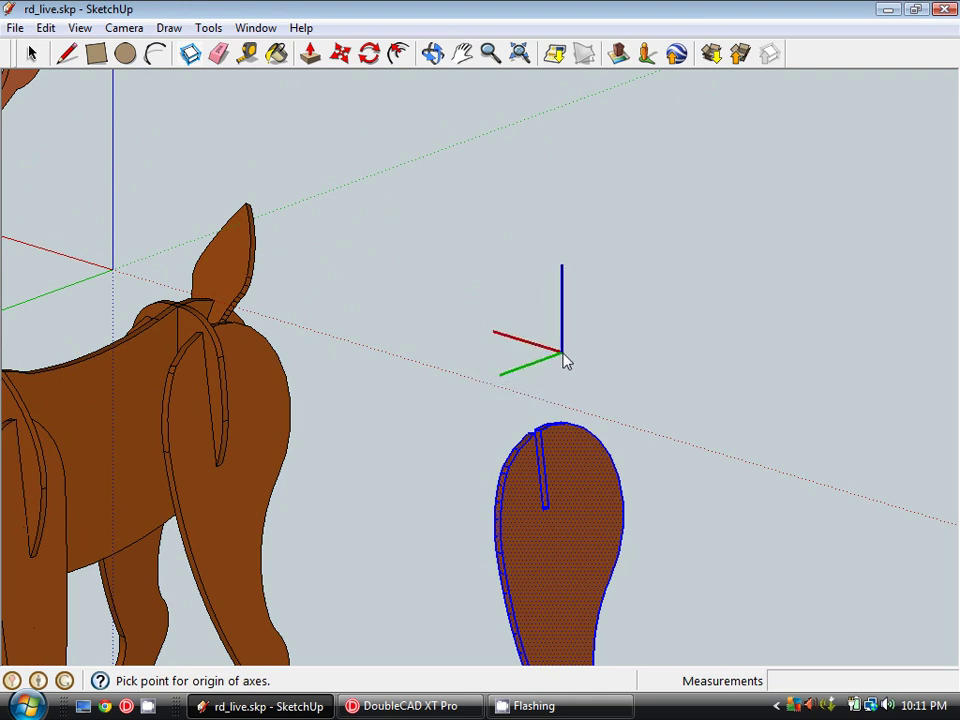
middle_click_drag(541, 360, 552, 382, "shift")
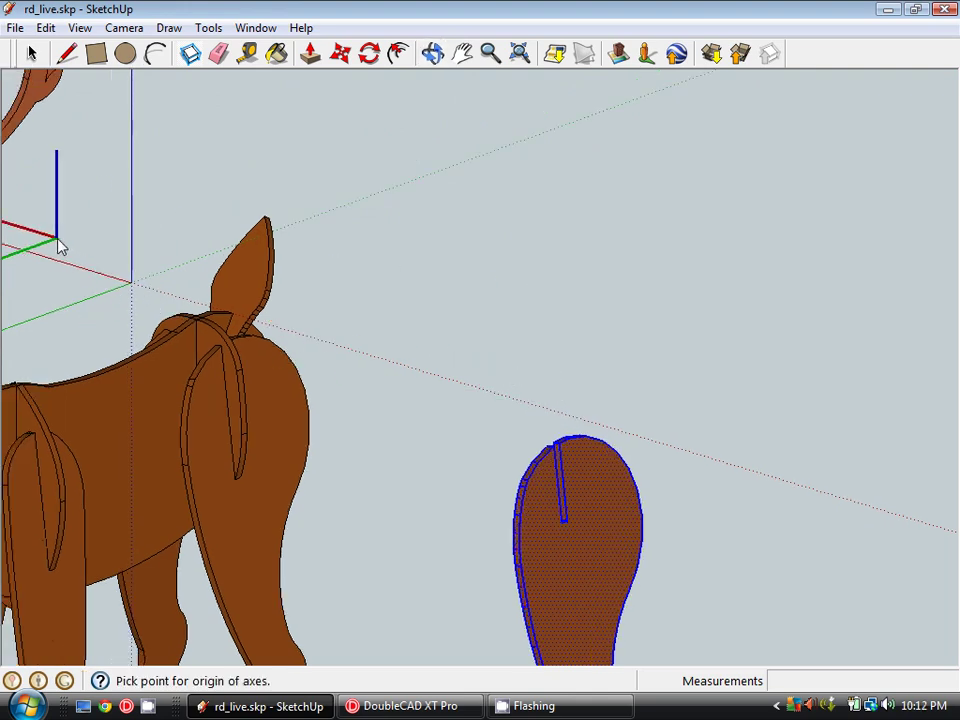
middle_click_drag(531, 480, 468, 344, "shift")
middle_click_drag(561, 459, 574, 392)
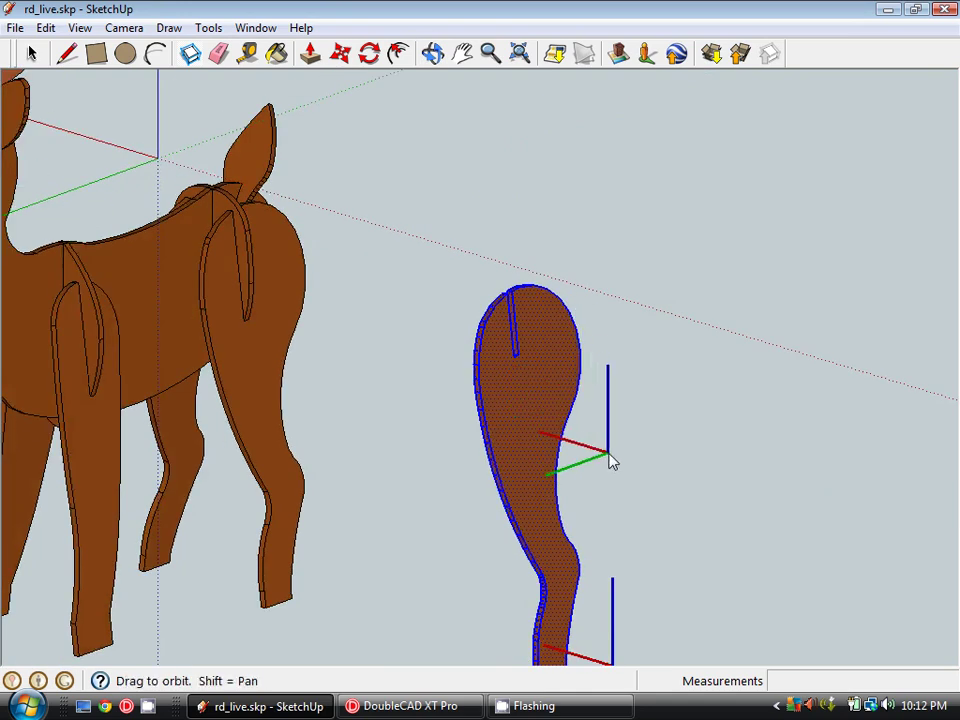
middle_click_drag(611, 459, 603, 420, "shift")
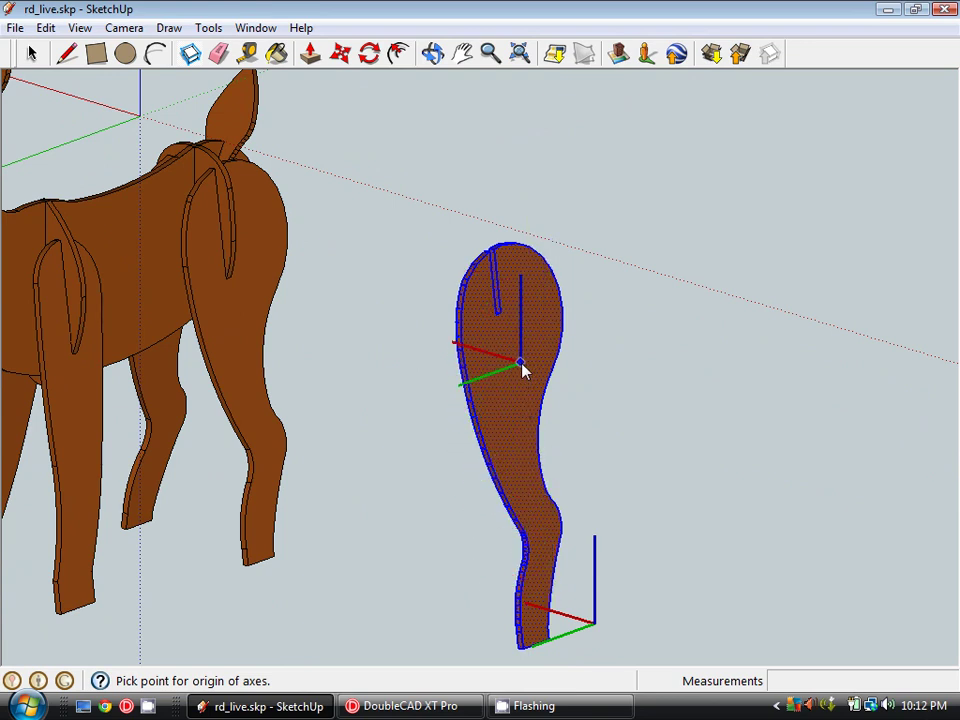
scroll(523, 366, "up", 1)
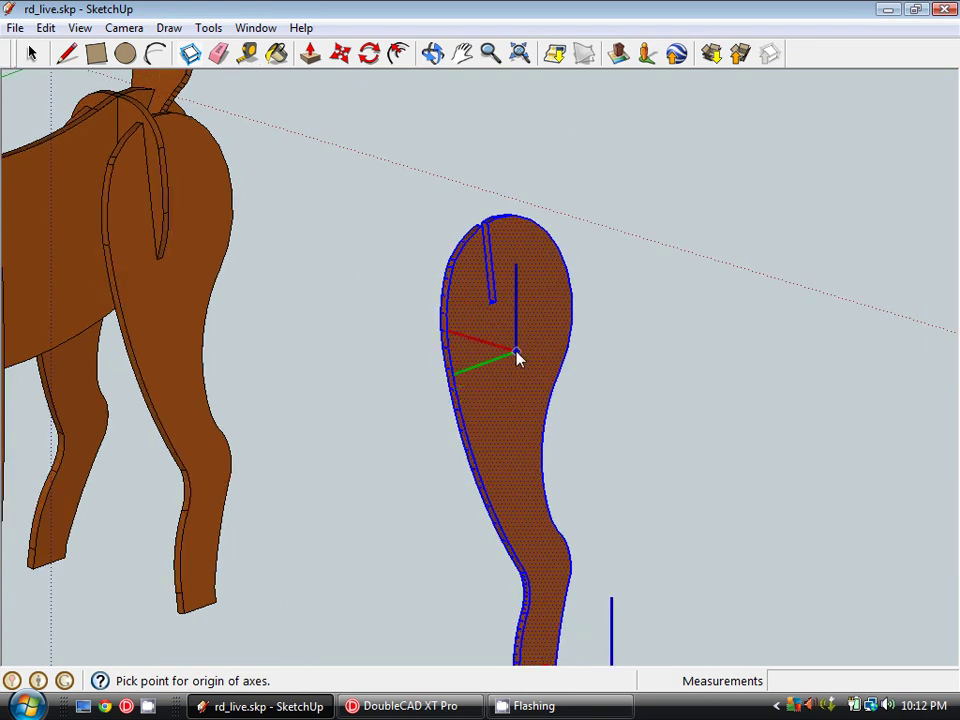
- Set the axes origin at the slot's bottom corner, red axis along the bottom edge
middle_click_drag(518, 350, 530, 376)
scroll(583, 336, "up", 5)
scroll(552, 334, "up", 3)
middle_click_drag(594, 514, 574, 495)
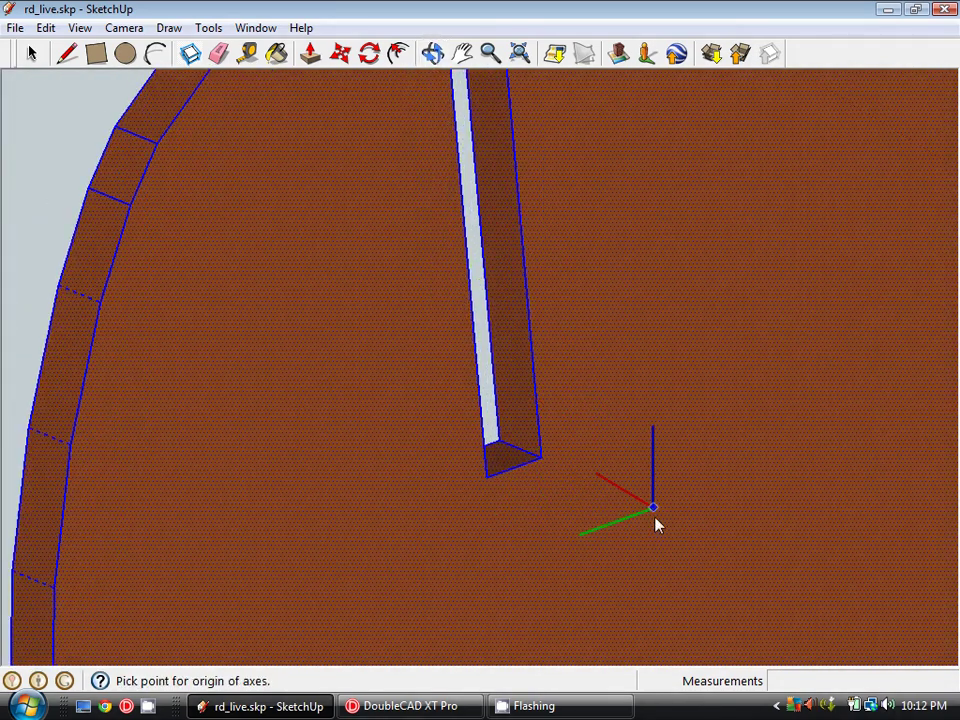
scroll(545, 461, "up", 2)
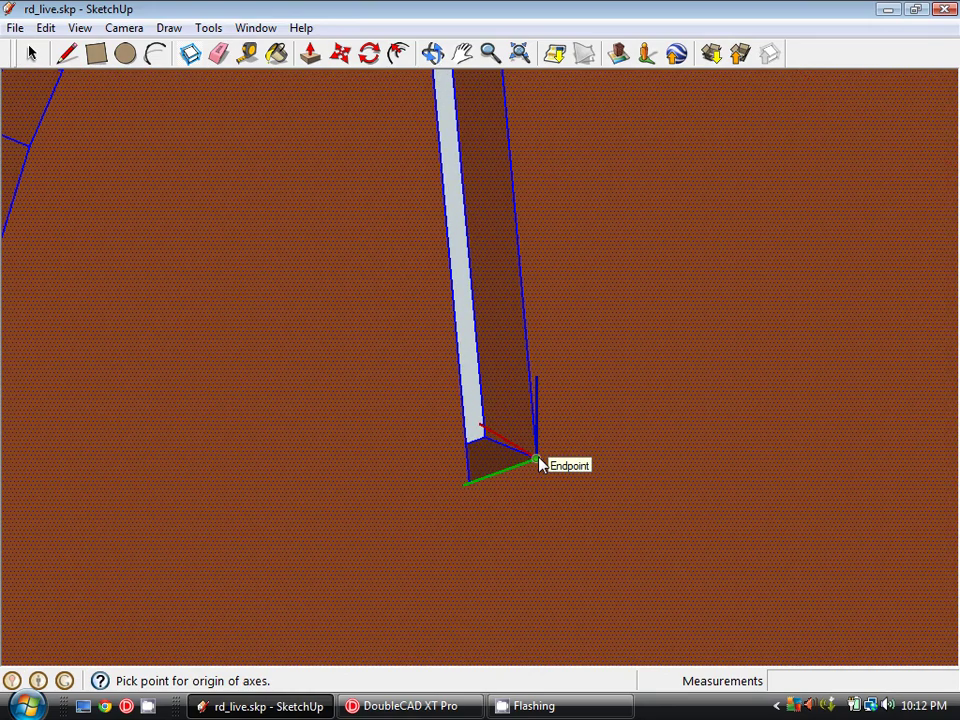
left_click(537, 459)
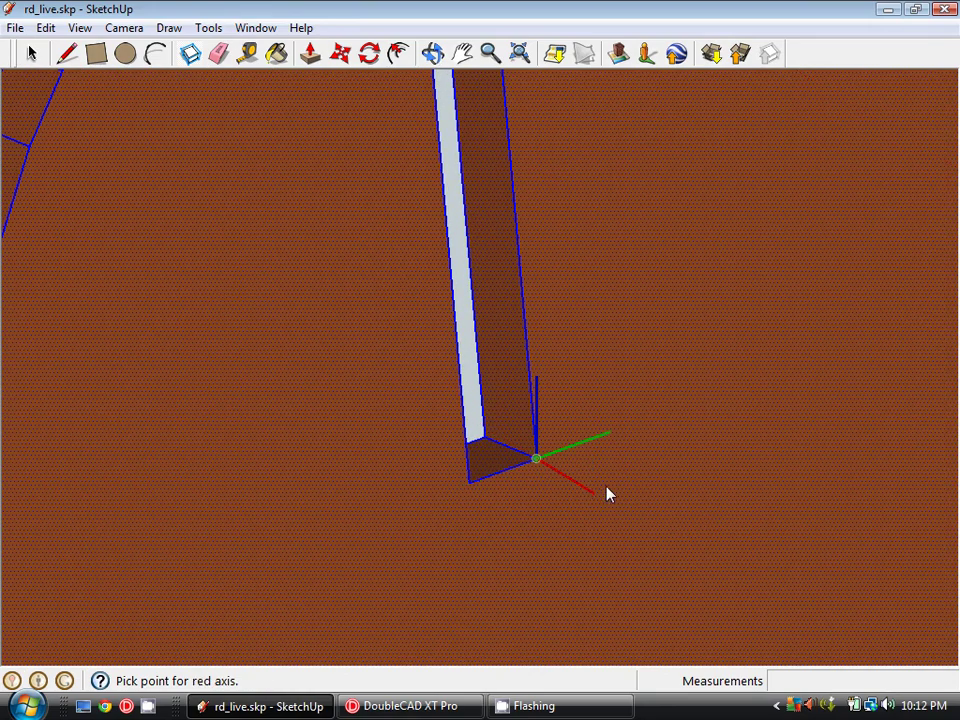
left_click(470, 485)
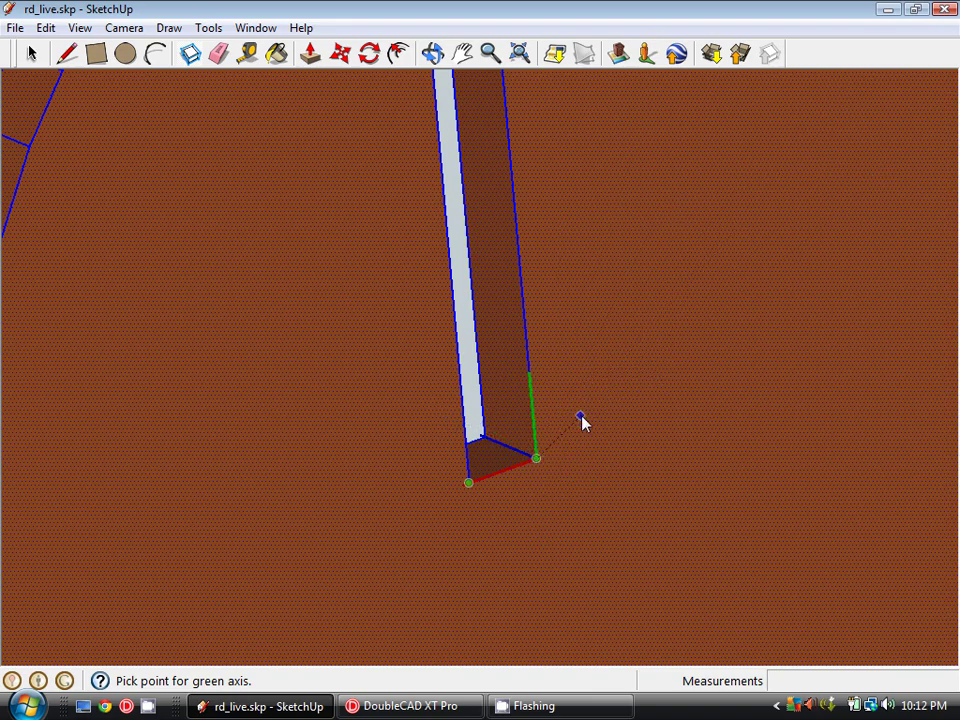
- Finish the axes and create the 'rear leg' component
left_click(515, 217)
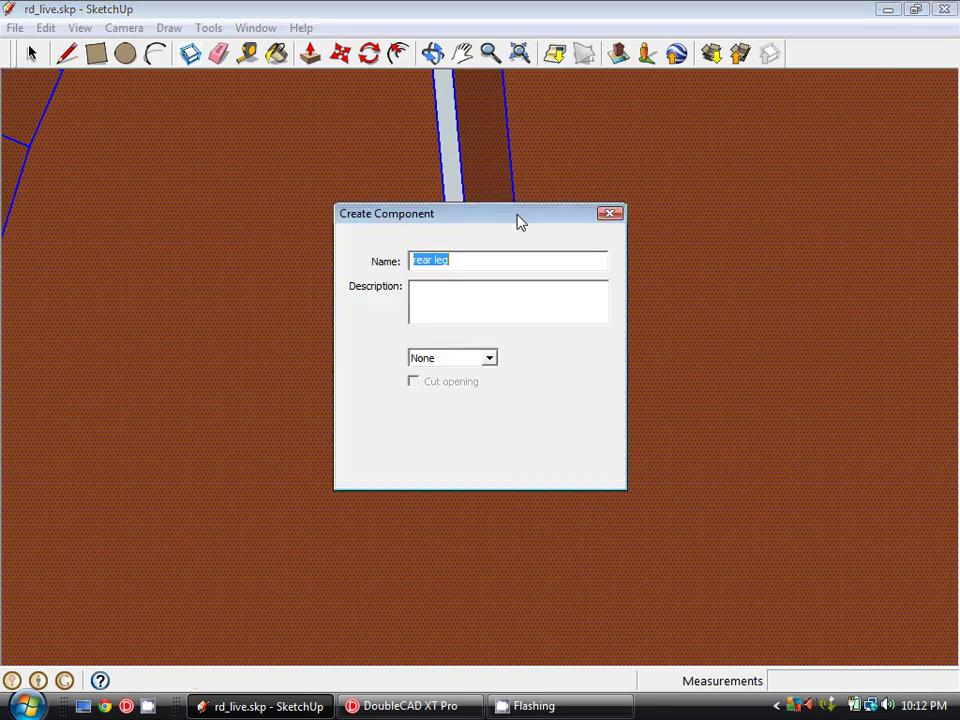
left_click_drag(547, 216, 349, 188)
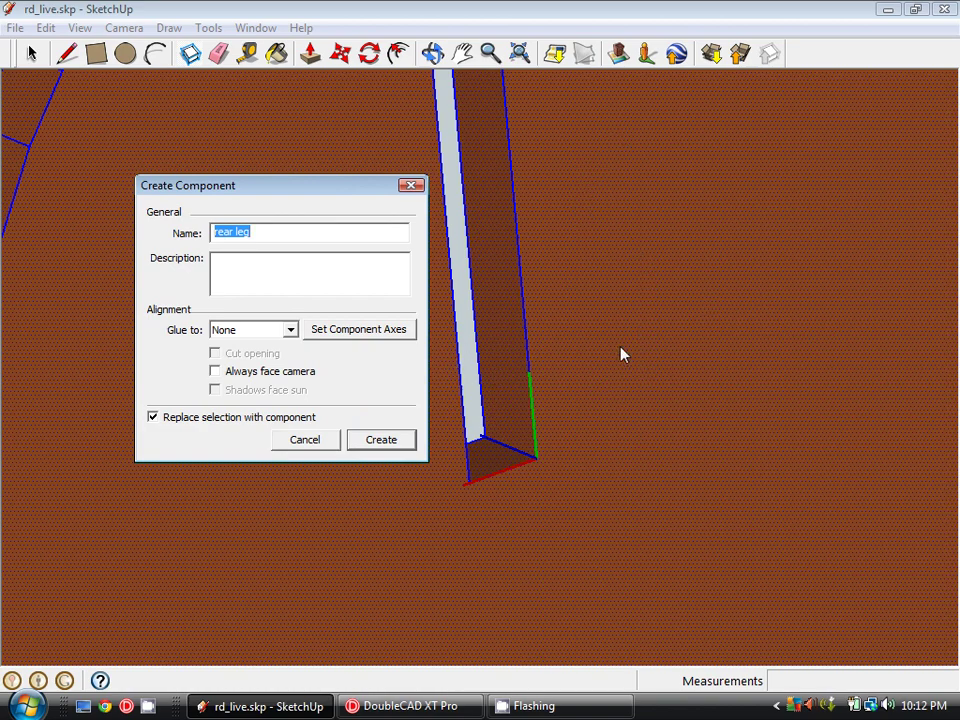
left_click(405, 450)
scroll(559, 452, "down", 10)
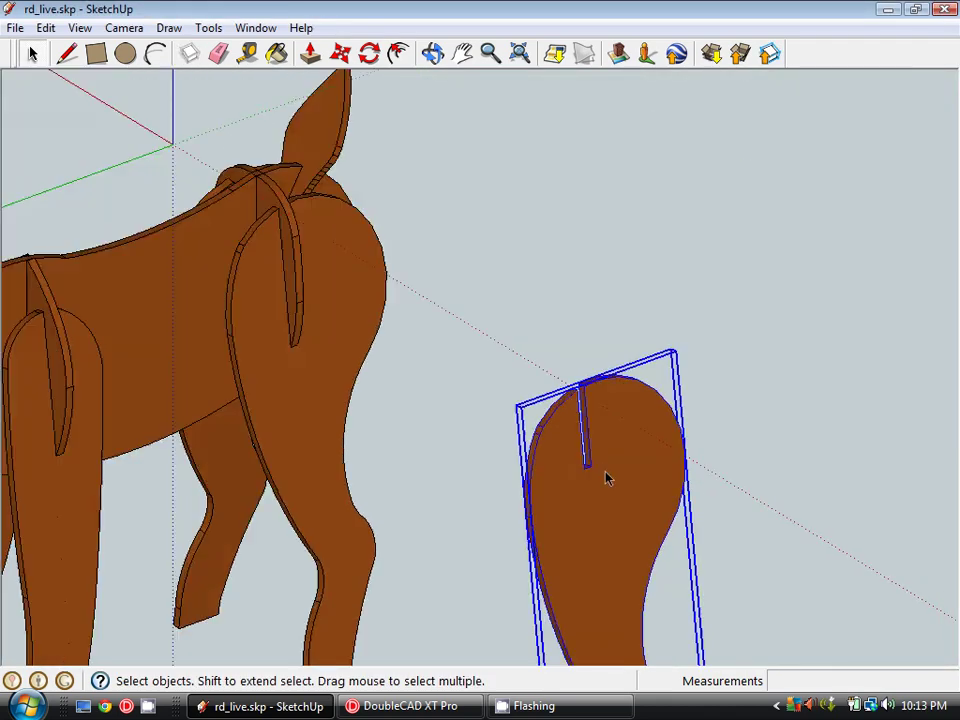
scroll(607, 478, "down", 3)
middle_click_drag(688, 564, 647, 390)
scroll(600, 410, "down", 2)
- Select the loose rear leg copy and delete it from the scene
key("ctrl+t")
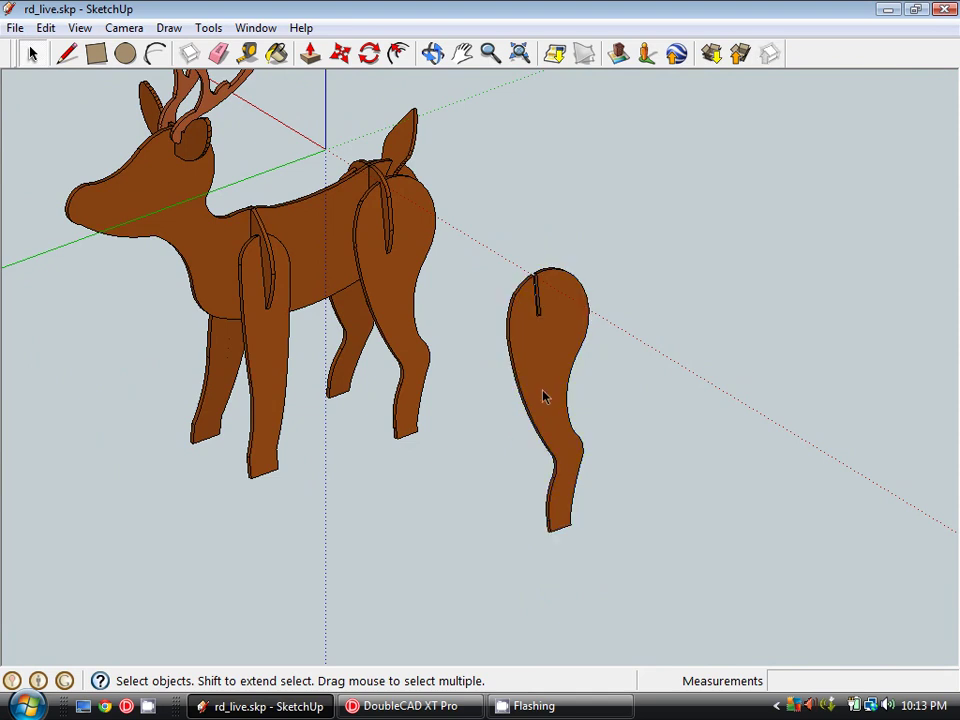
left_click(545, 397)
left_click(407, 360)
left_click(512, 310)
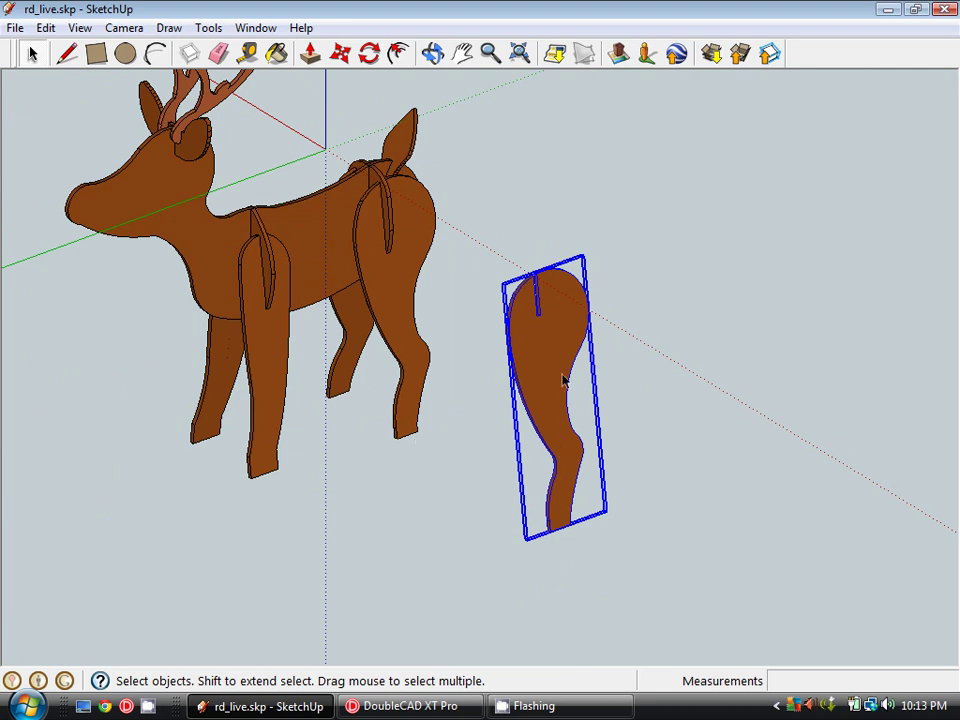
middle_click_drag(563, 380, 573, 436)
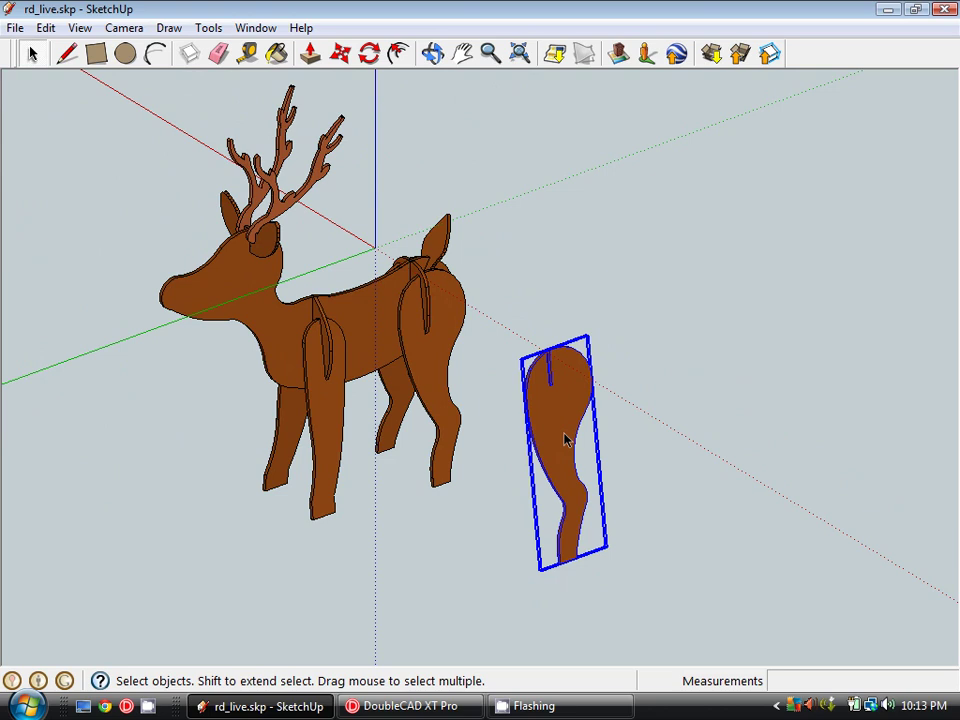
key("Delete")
middle_click_drag(564, 439, 420, 300)
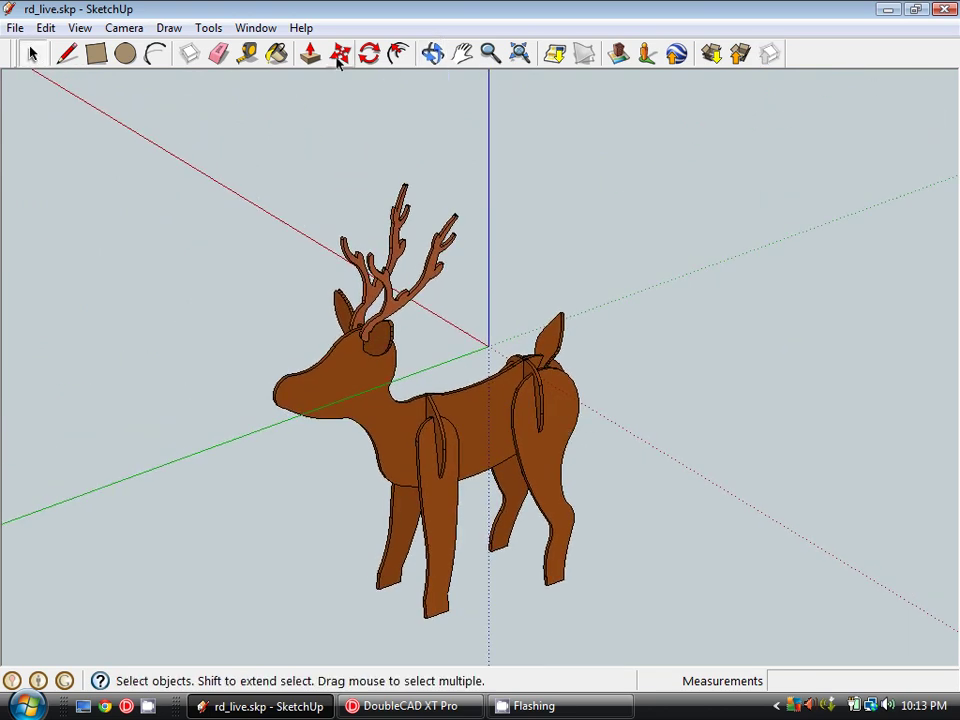
- Drag a 'rear leg' instance from the In Model components into place beside the deer
left_click(258, 28)
left_click(296, 120)
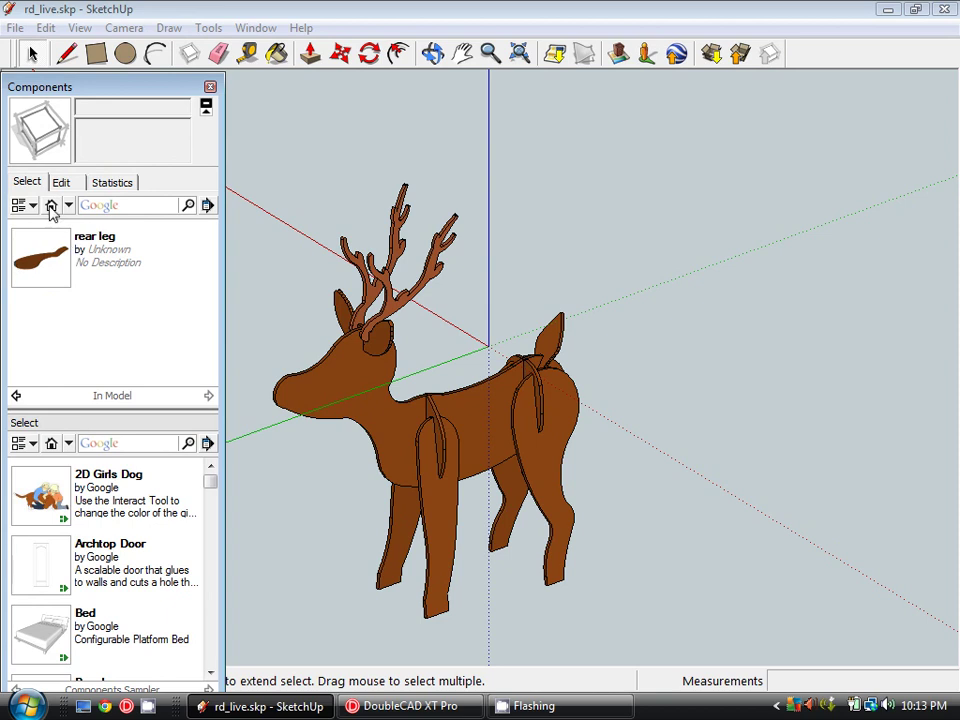
middle_click_drag(454, 327, 713, 453, "shift")
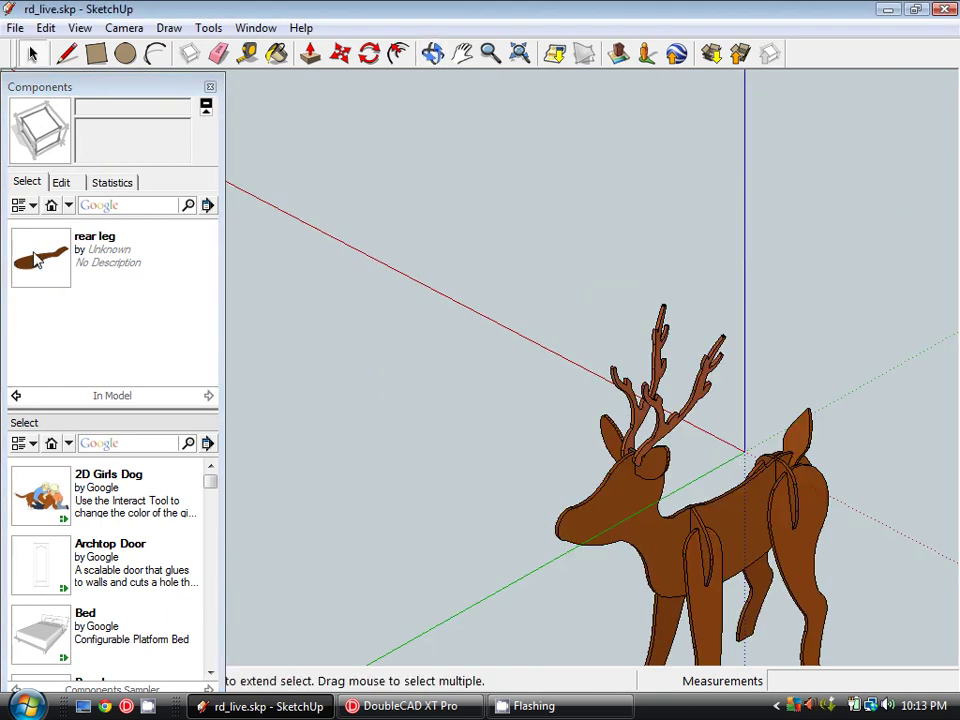
left_click_drag(43, 263, 474, 367)
middle_click_drag(626, 525, 603, 437, "shift")
- Orbit, pan and zoom to view the deer and placed leg from side and front
scroll(435, 362, "up", 6)
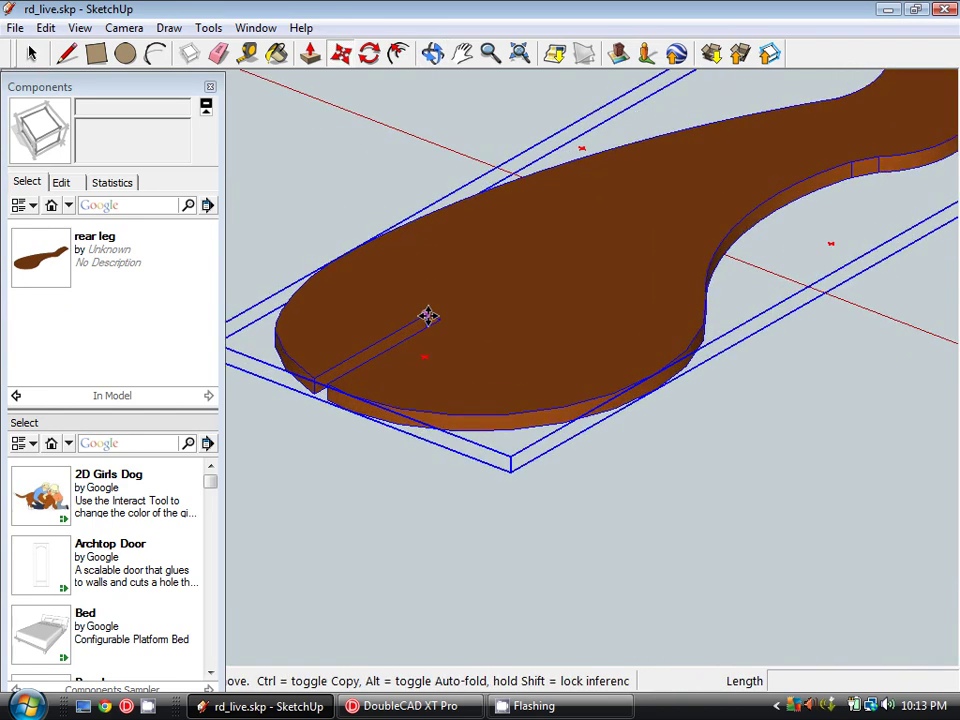
scroll(452, 326, "down", 10)
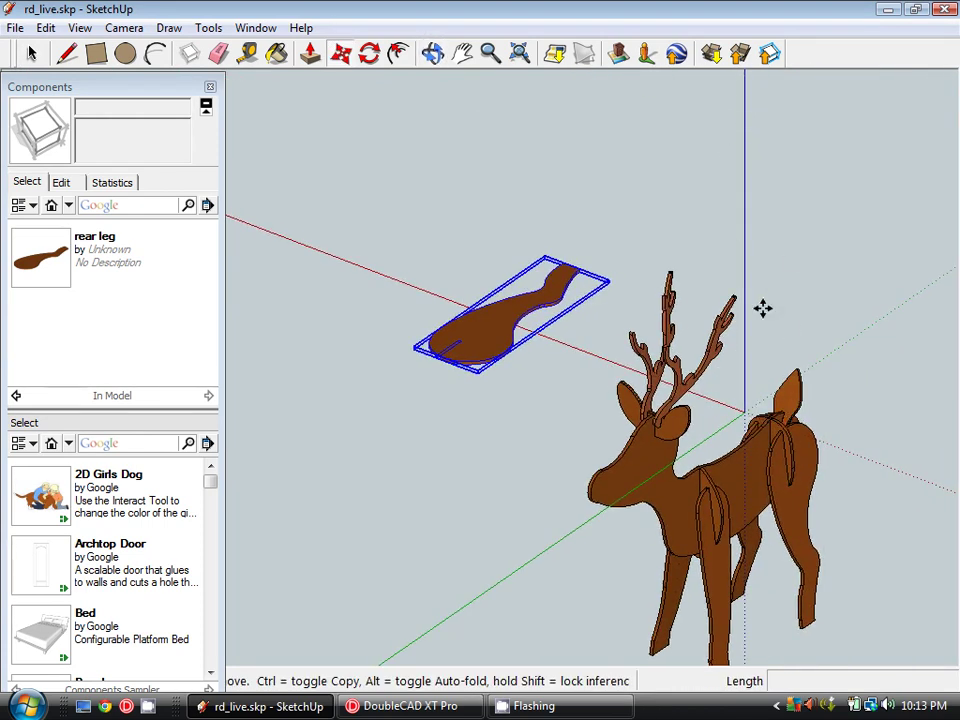
middle_click_drag(748, 420, 596, 349, "shift")
scroll(611, 411, "down", 4)
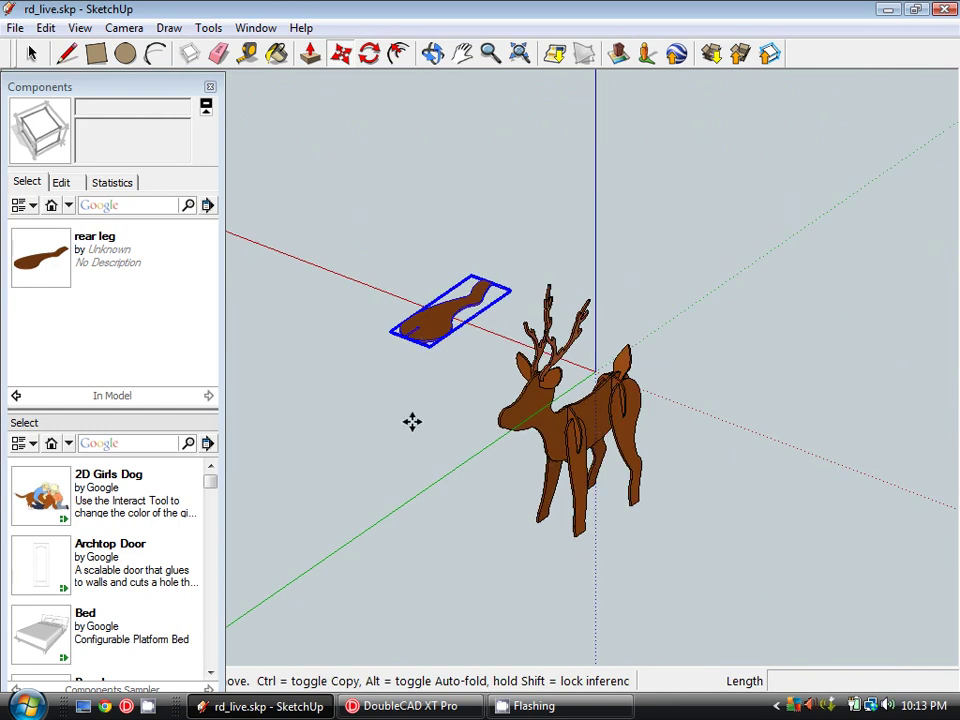
middle_click_drag(604, 480, 489, 424)
scroll(527, 339, "up", 3)
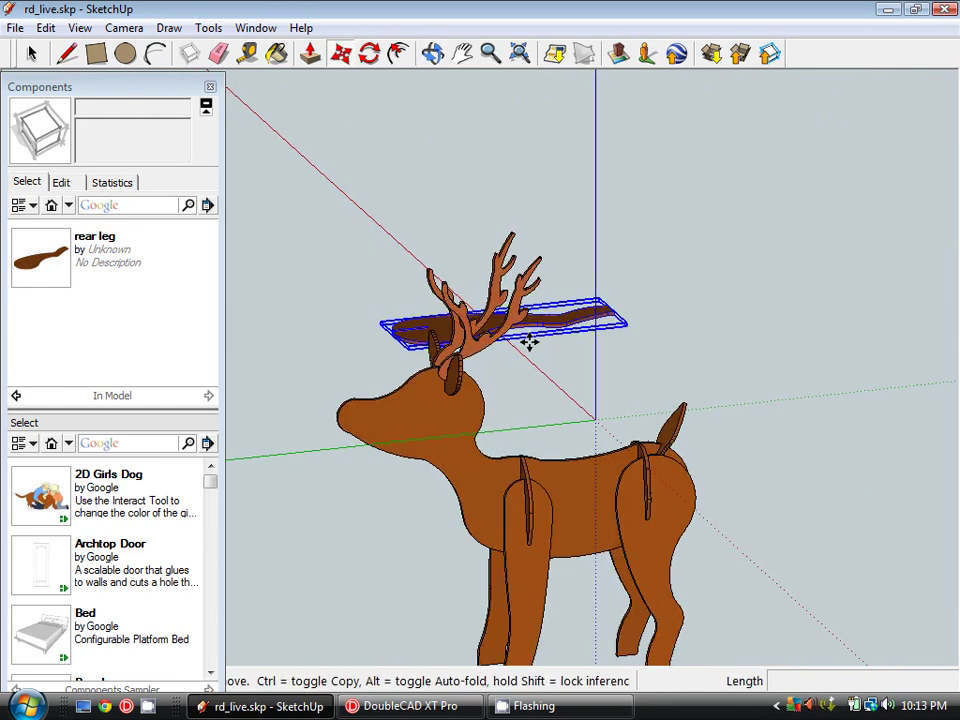
middle_click_drag(609, 473, 606, 369, "shift")
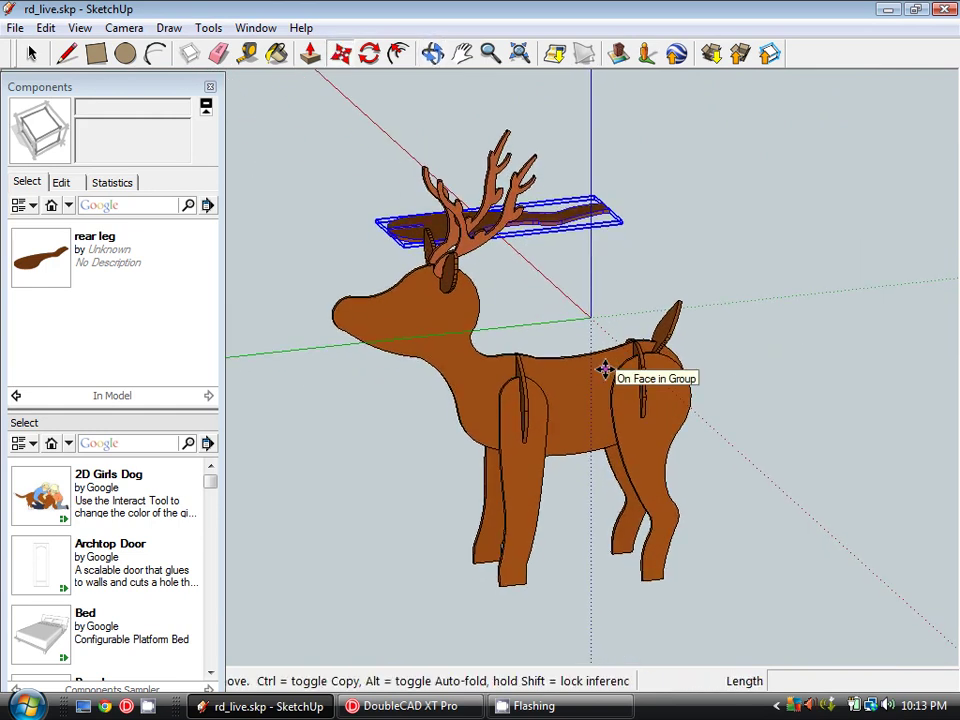
scroll(450, 319, "up", 2)
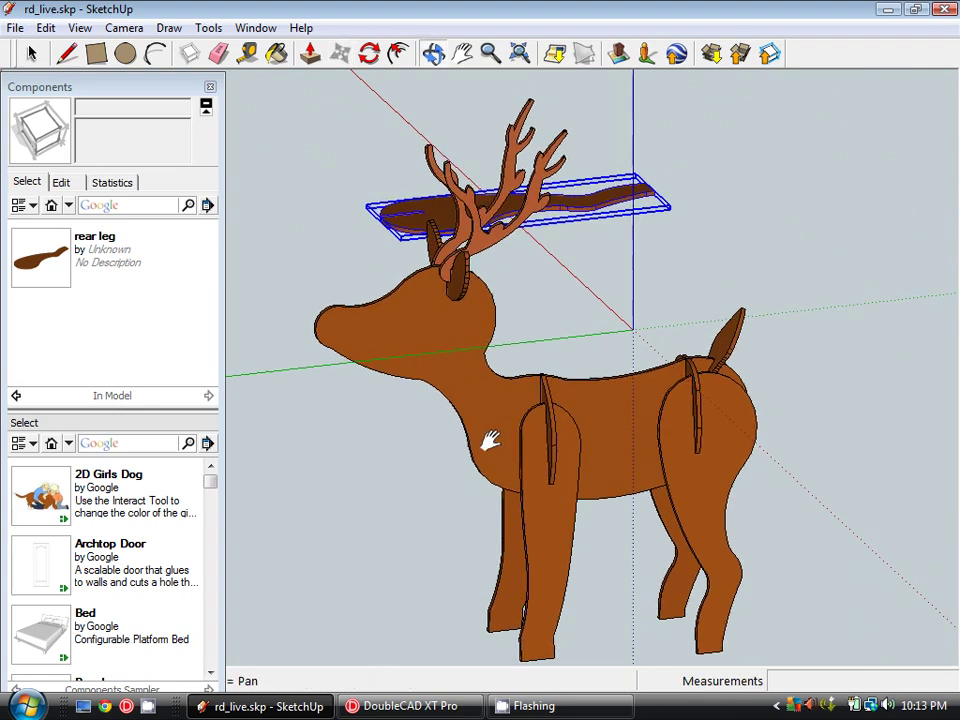
left_click_drag(490, 440, 379, 336)
middle_click_drag(379, 336, 632, 428)
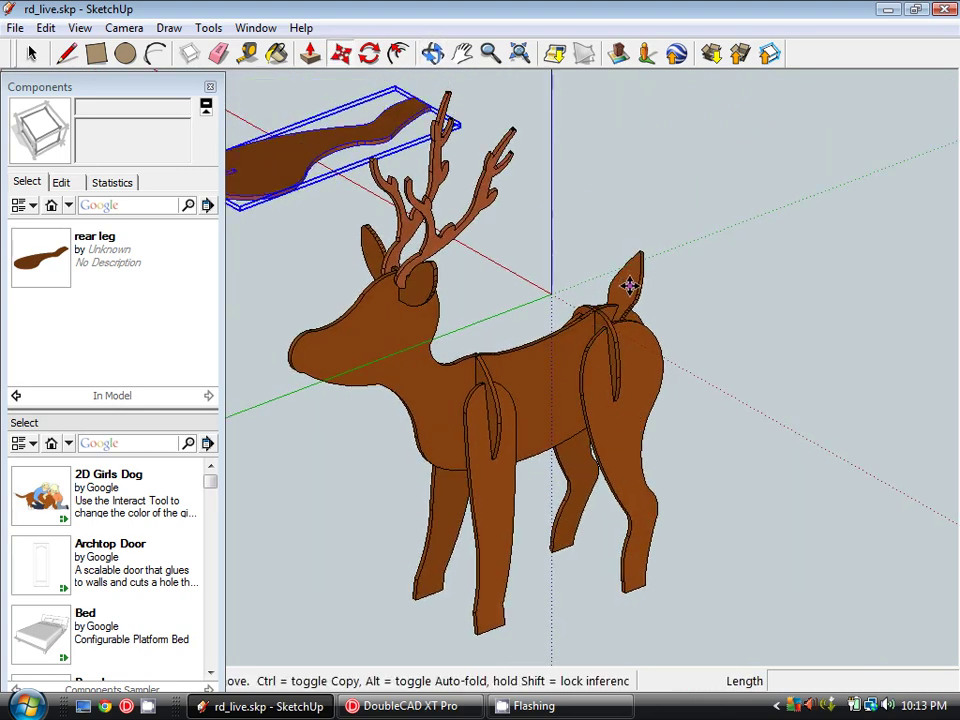
middle_click_drag(404, 252, 574, 358, "shift")
scroll(574, 357, "down", 2)
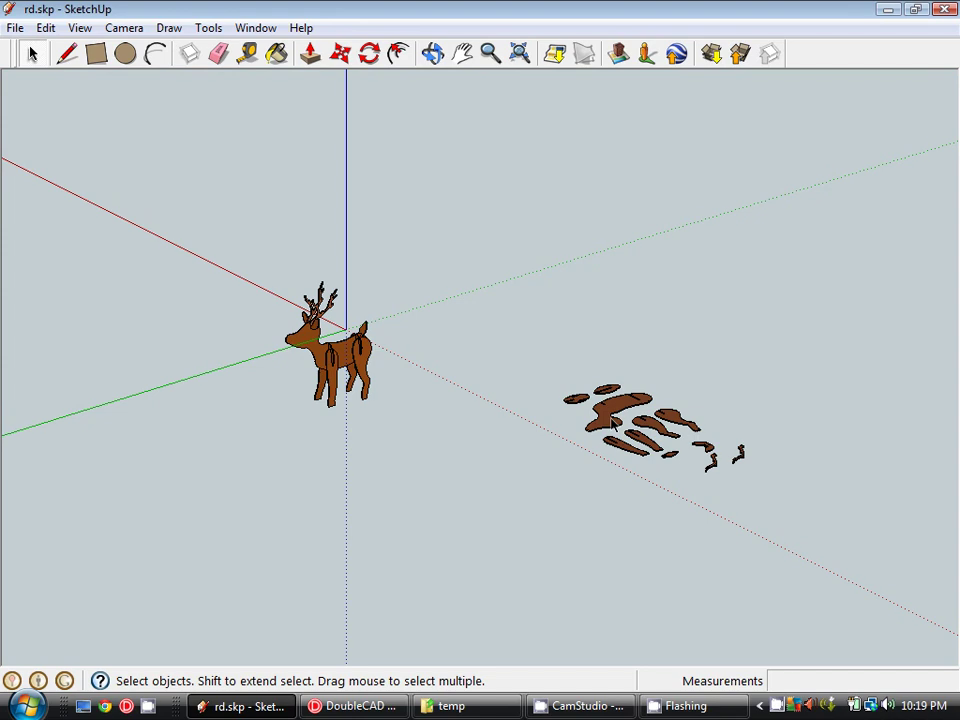
mouse_move(548, 420)
middle_mouse_down()
mouse_move(426, 399)
mouse_move(501, 469)
middle_mouse_up()
scroll(553, 418, "up", 3)
scroll(461, 401, "up", 2)
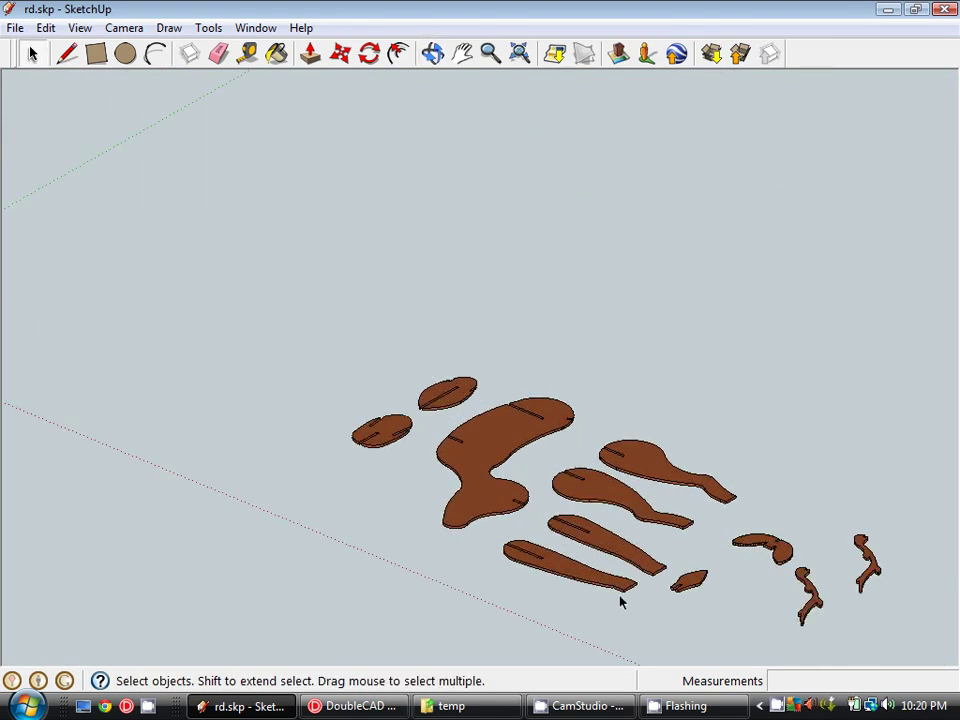
scroll(703, 513, "down", 2)
scroll(531, 422, "up", 2)
scroll(626, 446, "down", 4)
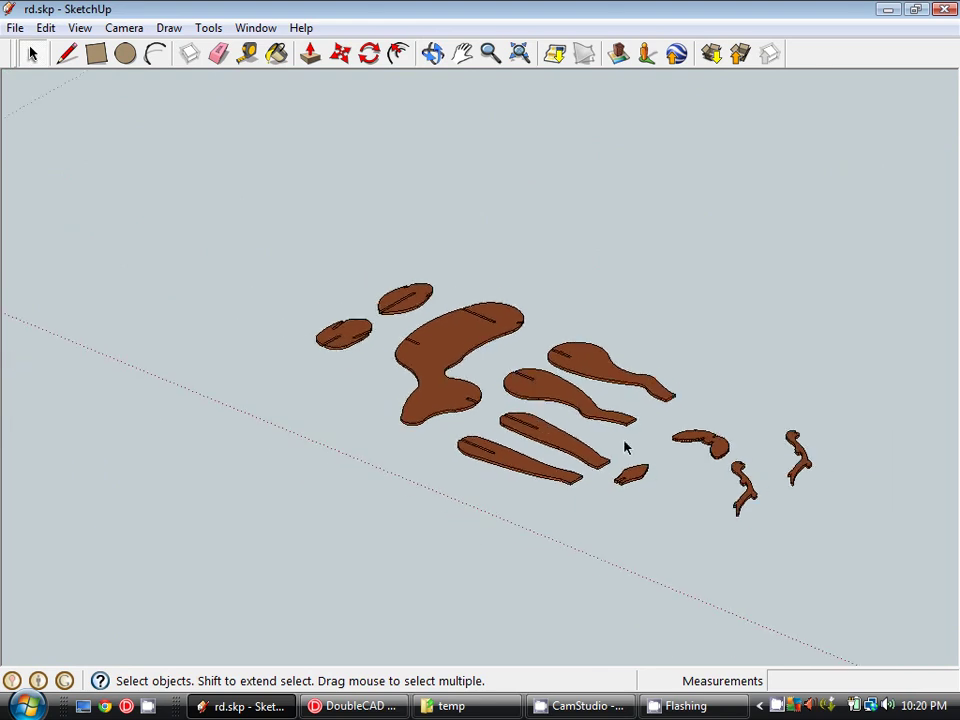
- View the laid-out parts from the Top standard view, then switch to DoubleCAD XT Pro
left_click(124, 30)
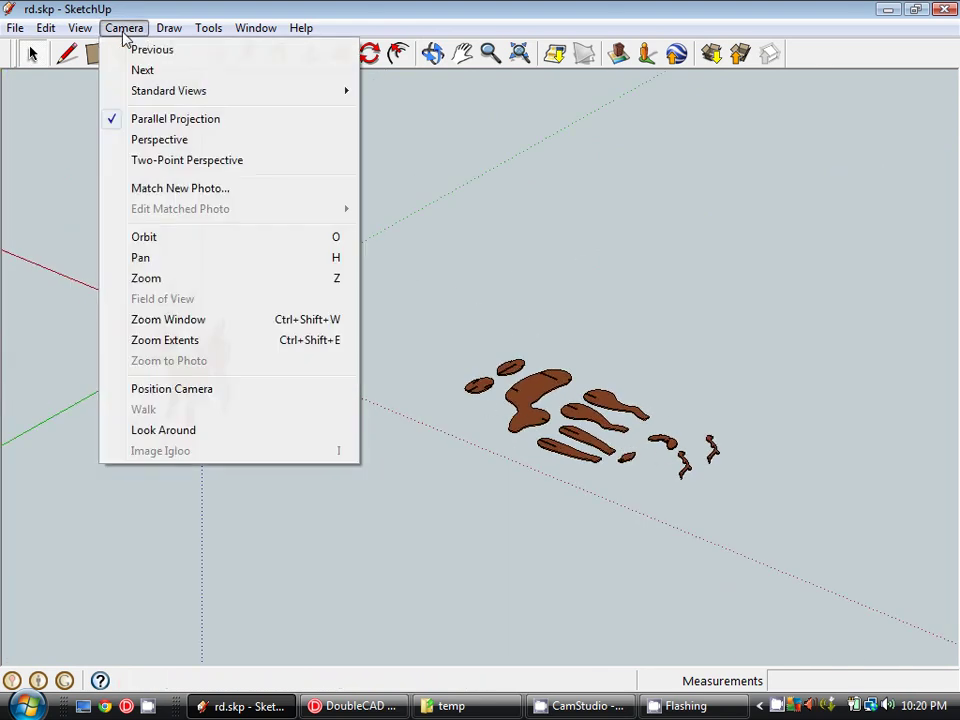
mouse_move(122, 90)
left_click(413, 92)
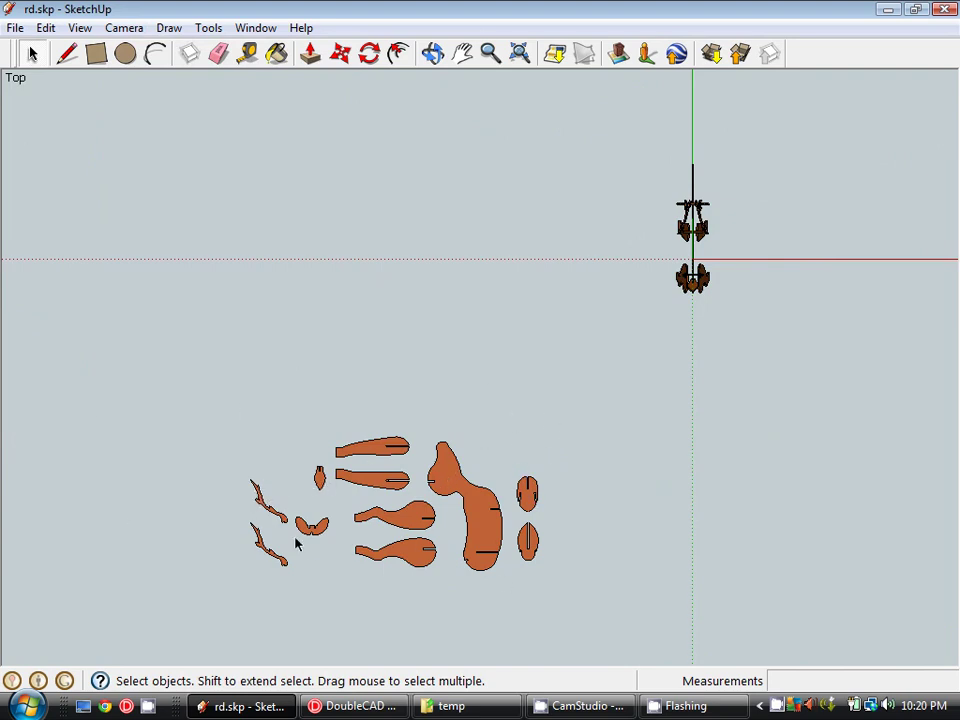
middle_click_drag(296, 543, 411, 442)
left_click(377, 707)
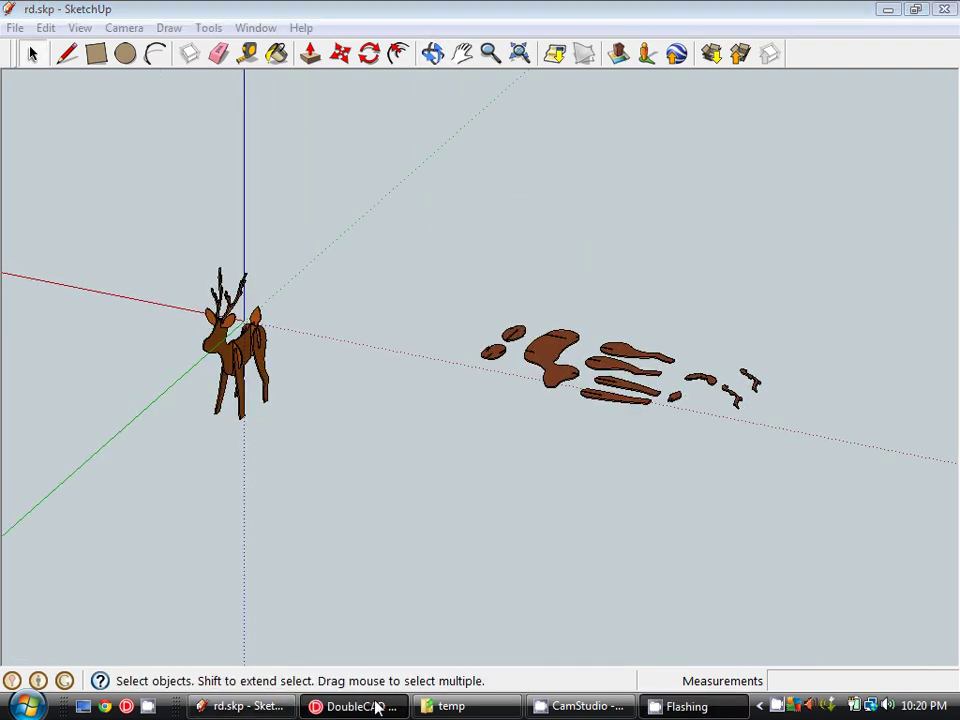
- Open rd.skp in DoubleCAD XT Pro, accepting read-only mode
left_click(40, 56)
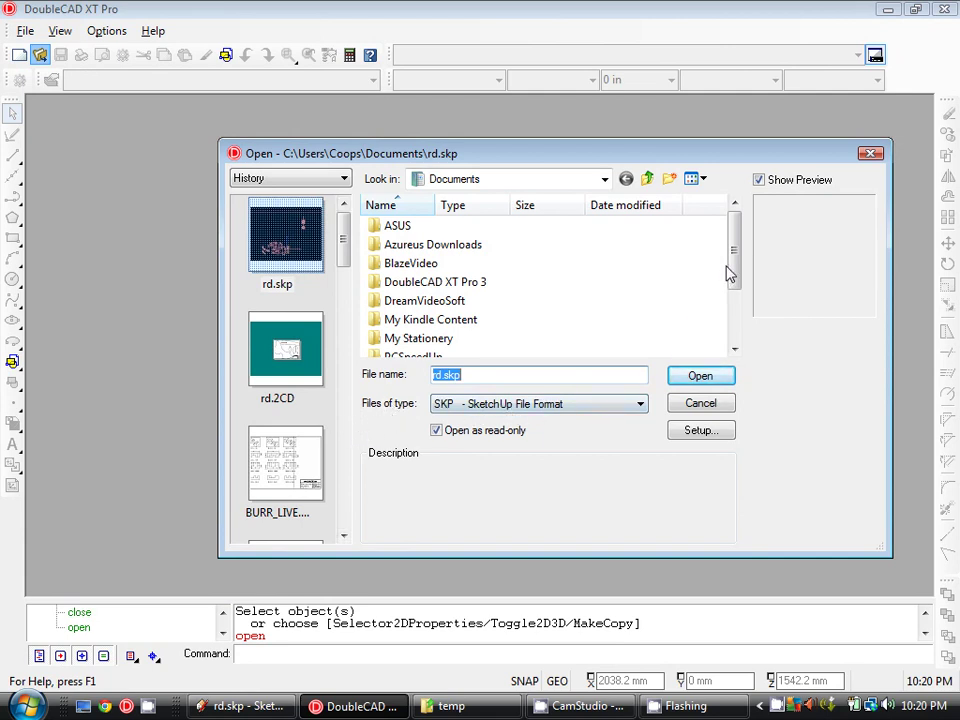
left_click_drag(730, 275, 740, 320)
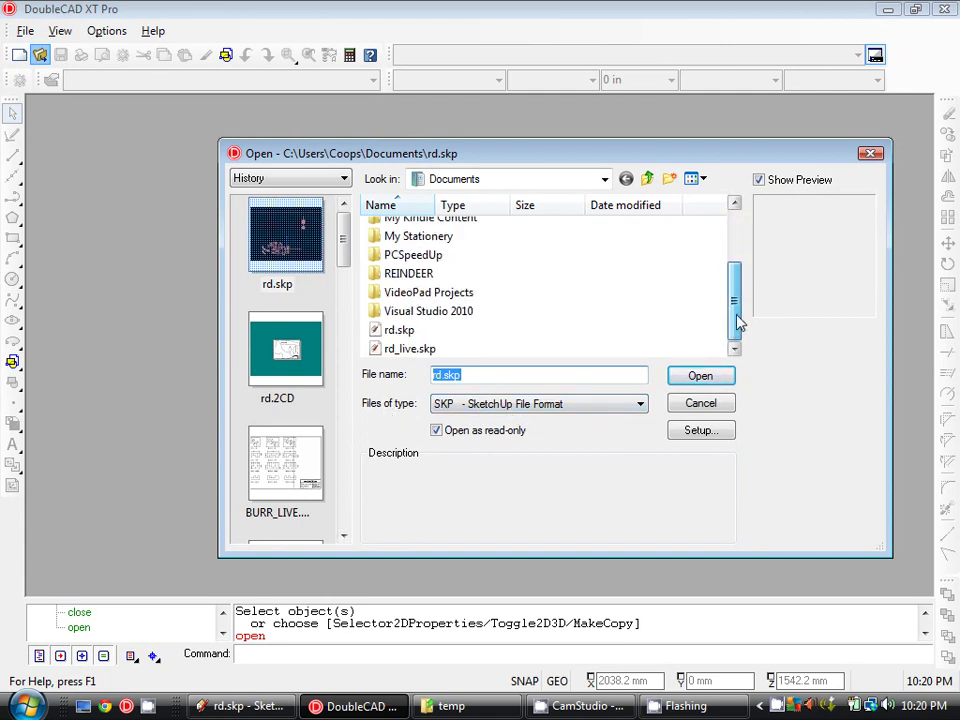
double_click(398, 335)
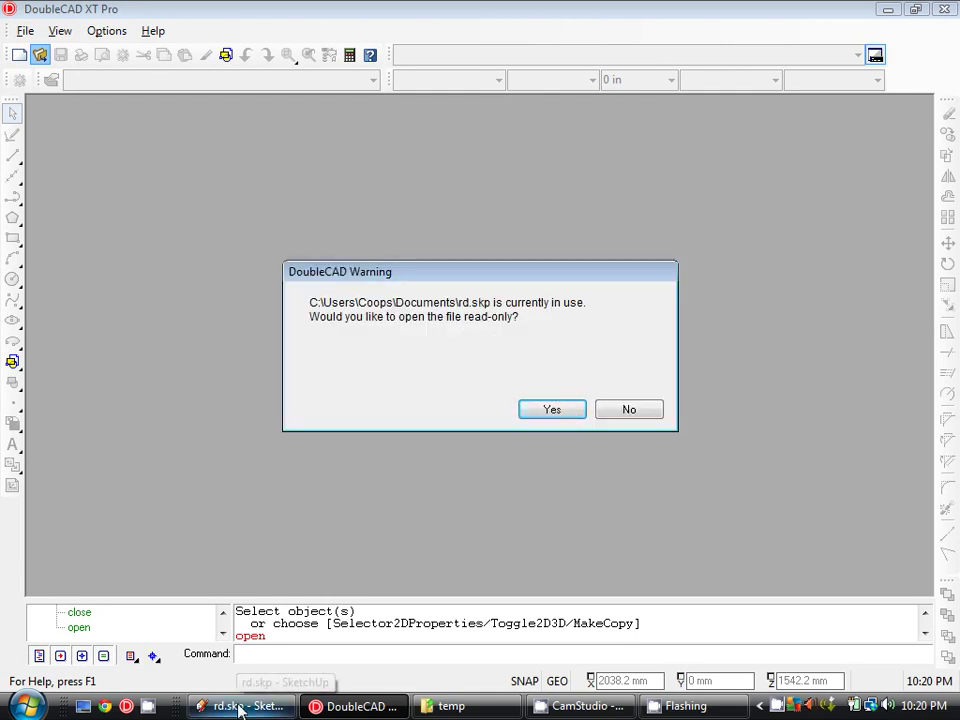
left_click(552, 412)
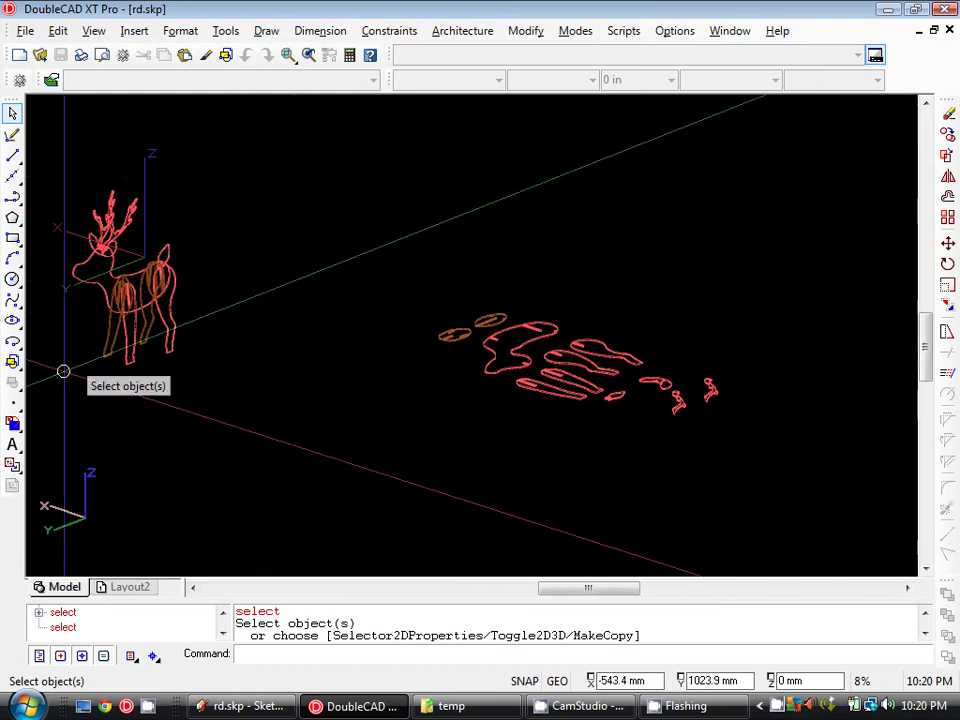
left_click(55, 31)
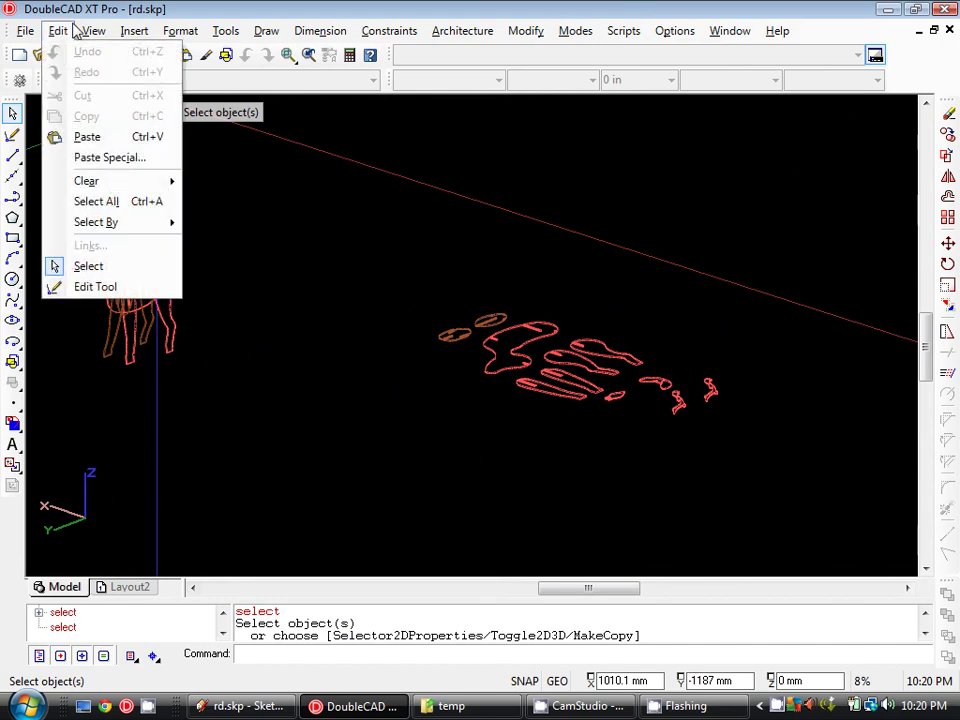
mouse_move(93, 31)
mouse_move(150, 264)
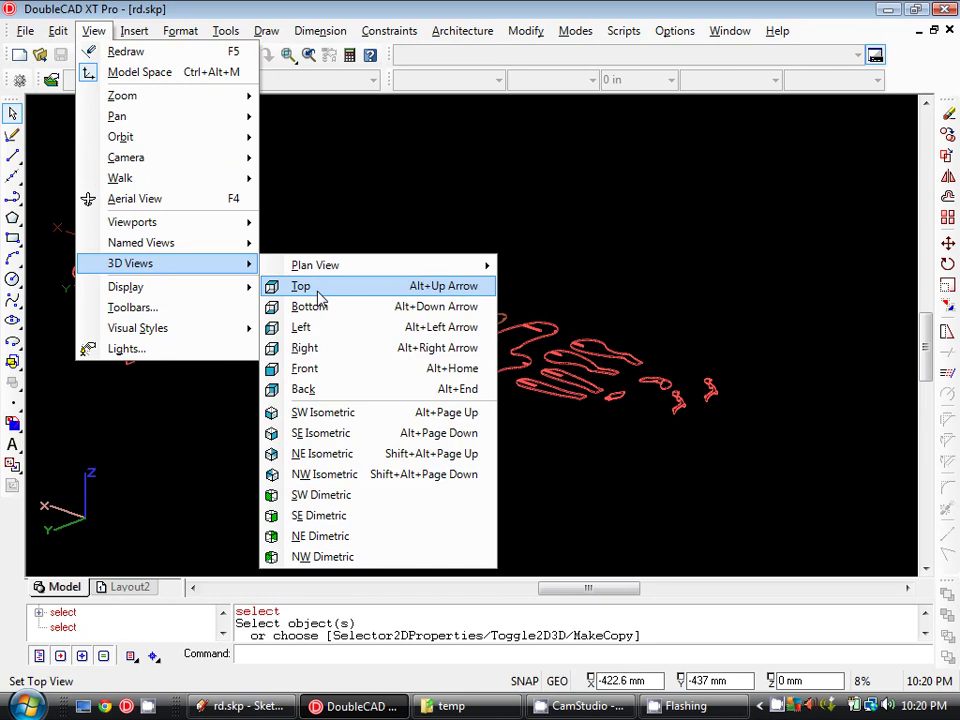
left_click(318, 290)
scroll(528, 418, "down", 1)
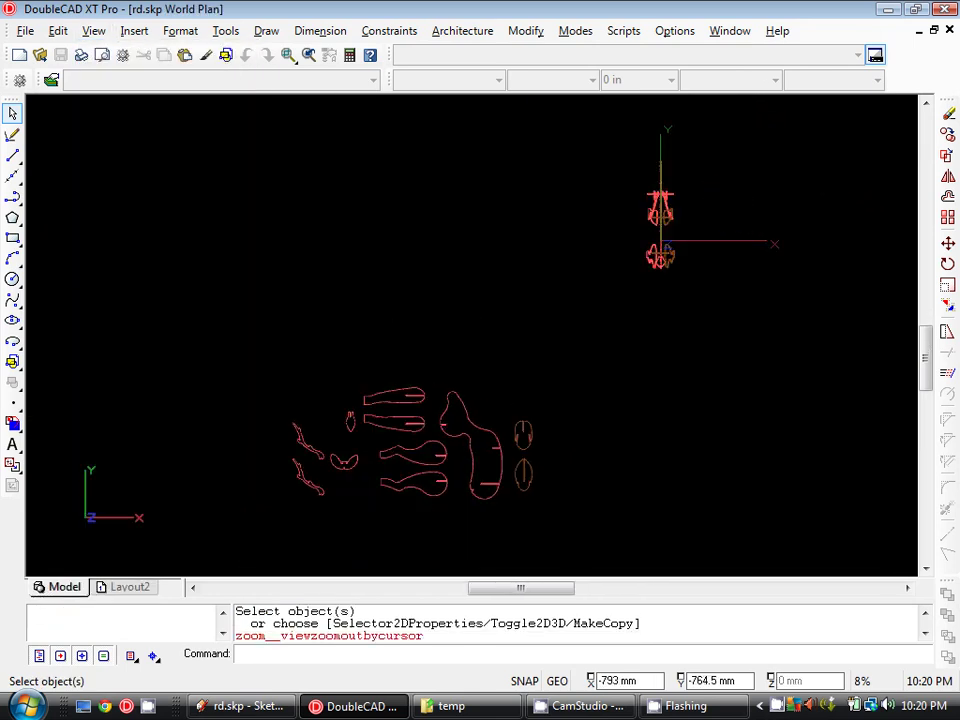
scroll(400, 418, "up", 1)
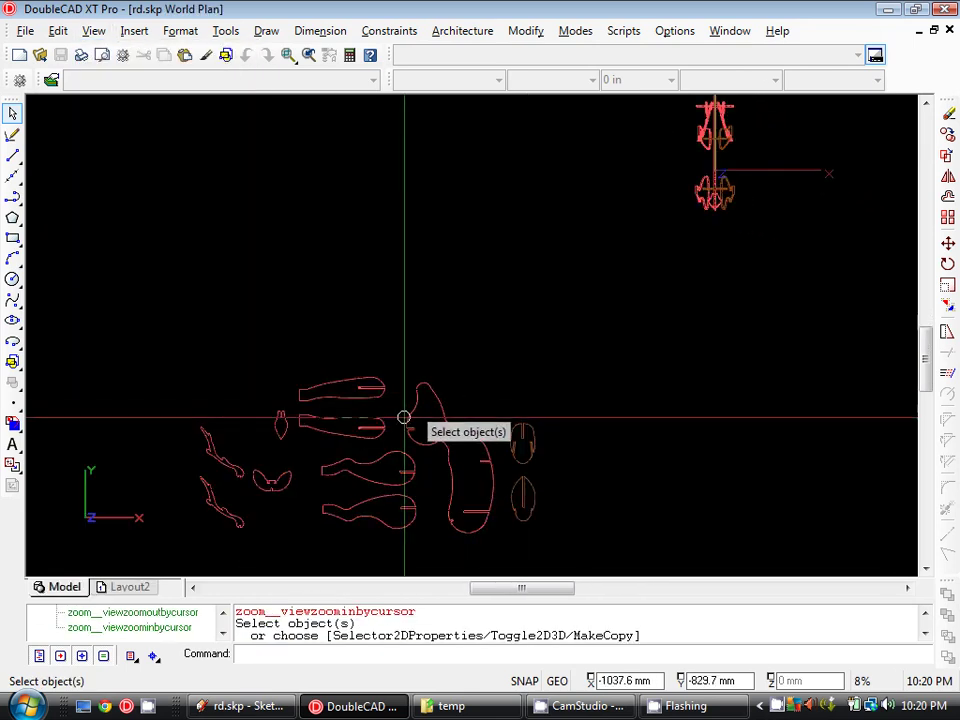
- Set Layout2 to Bullzip PDF Printer, A3 297 x 420 mm paper and ISO A3 sheet
right_click(133, 588)
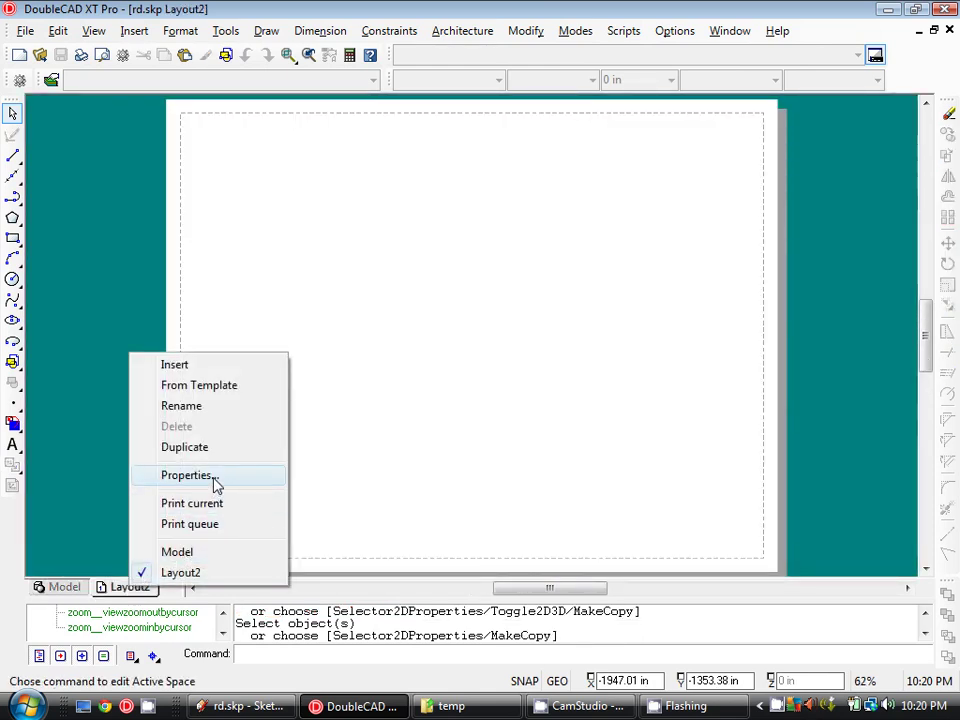
left_click(214, 478)
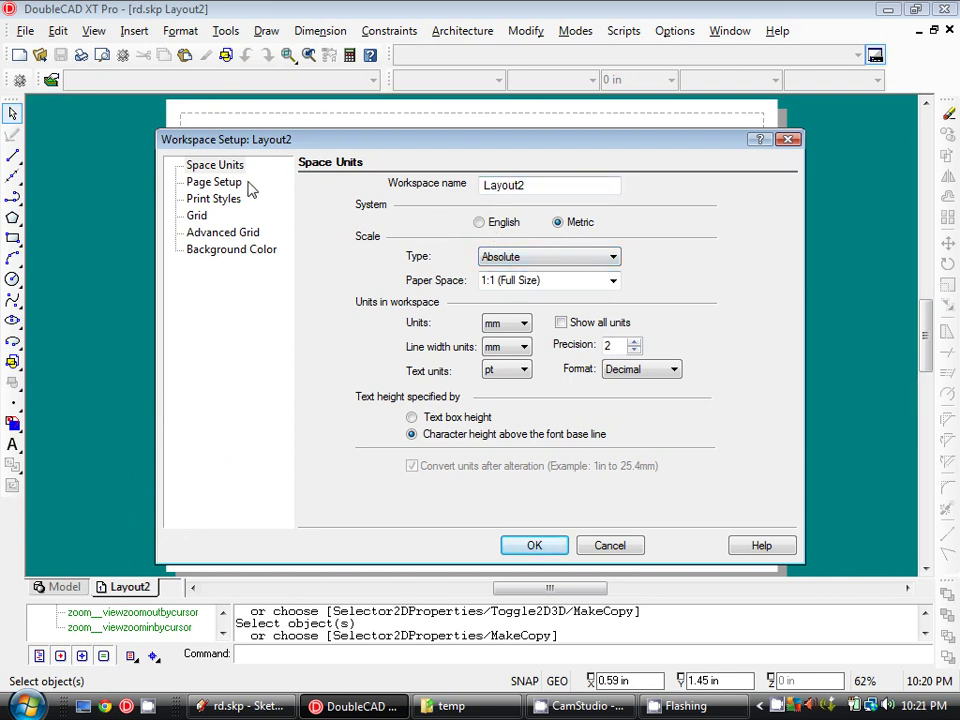
left_click(553, 195)
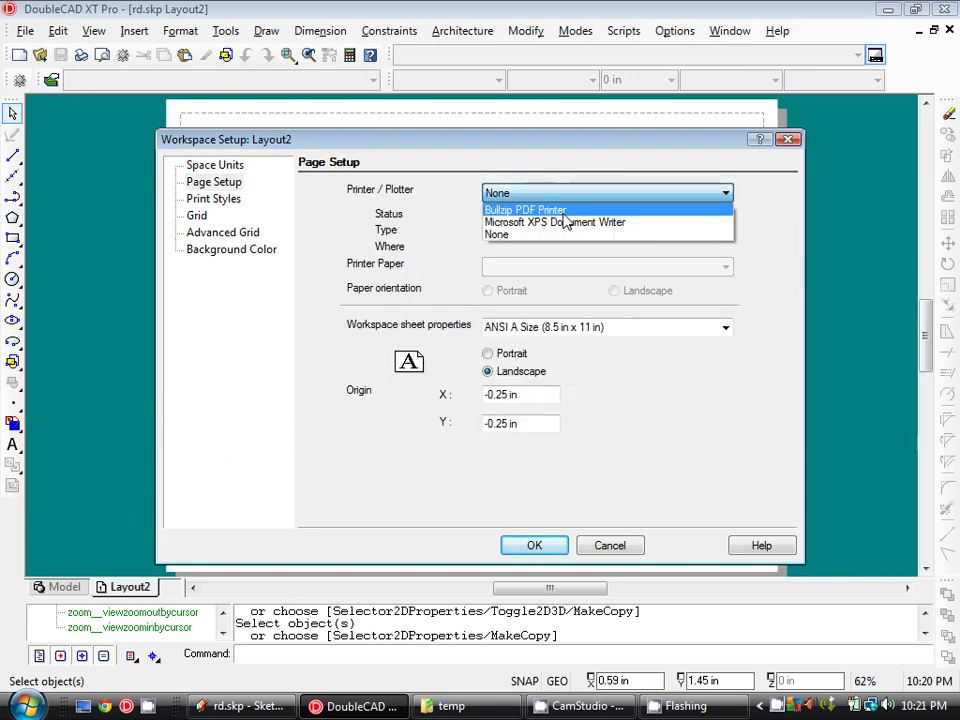
left_click(558, 212)
left_click(605, 268)
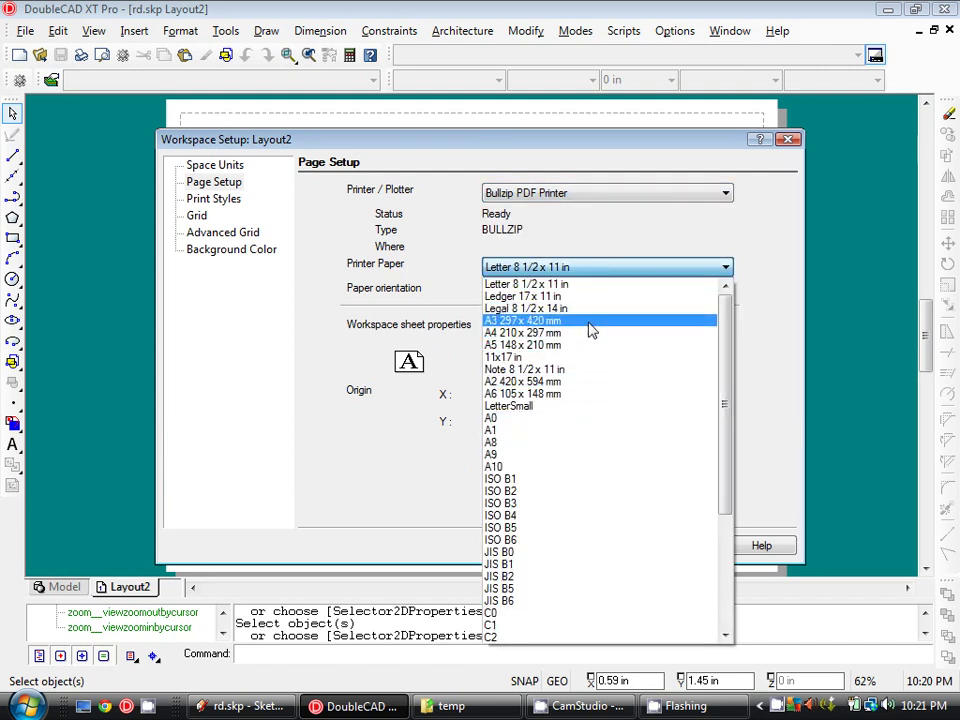
left_click(591, 321)
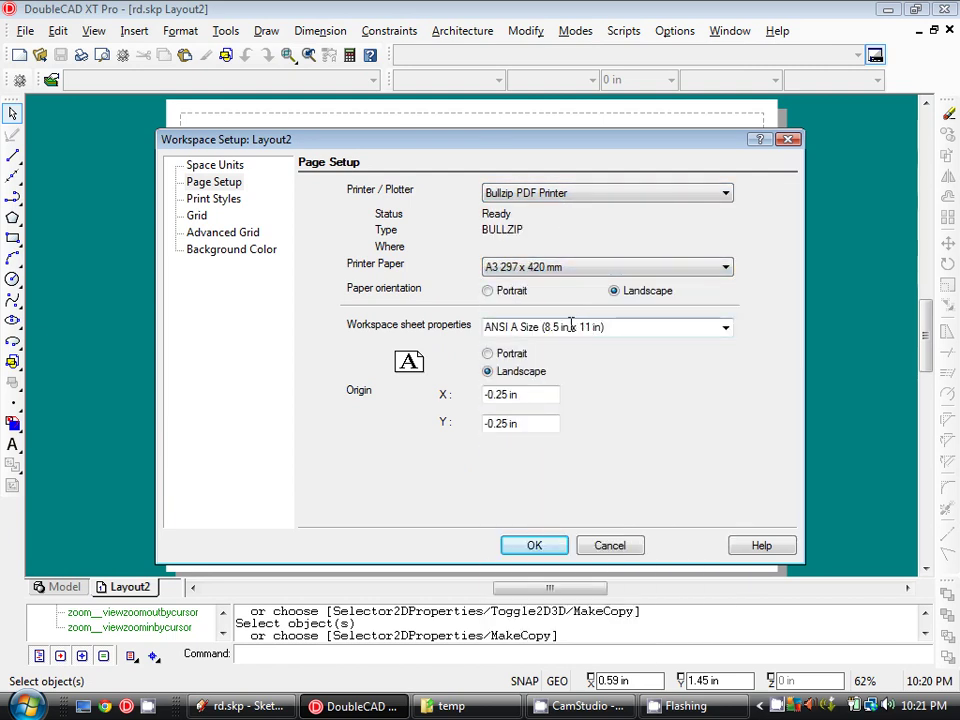
left_click(726, 329)
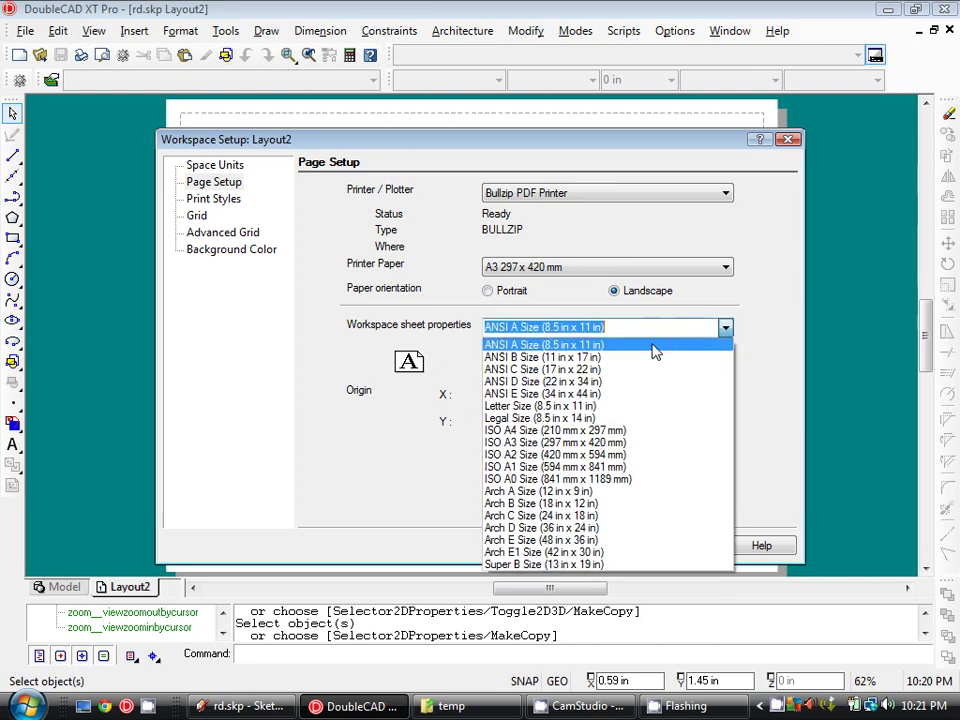
left_click(612, 443)
left_click(534, 547)
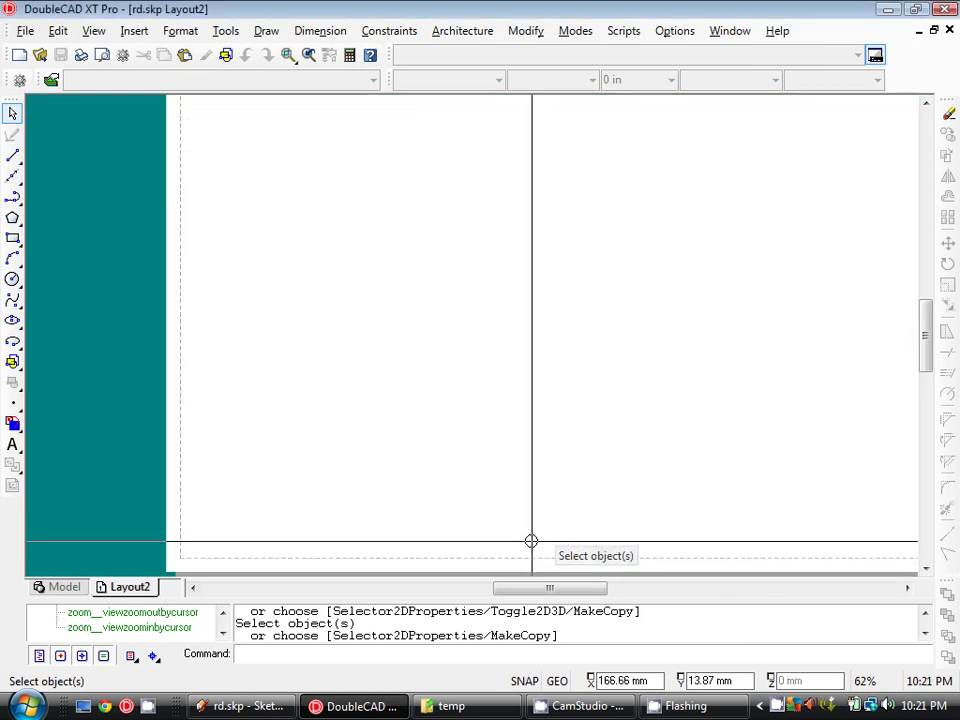
scroll(100, 476, "down", 2)
- Return to the Model tab and confirm its workspace setup unchanged
left_click(60, 588)
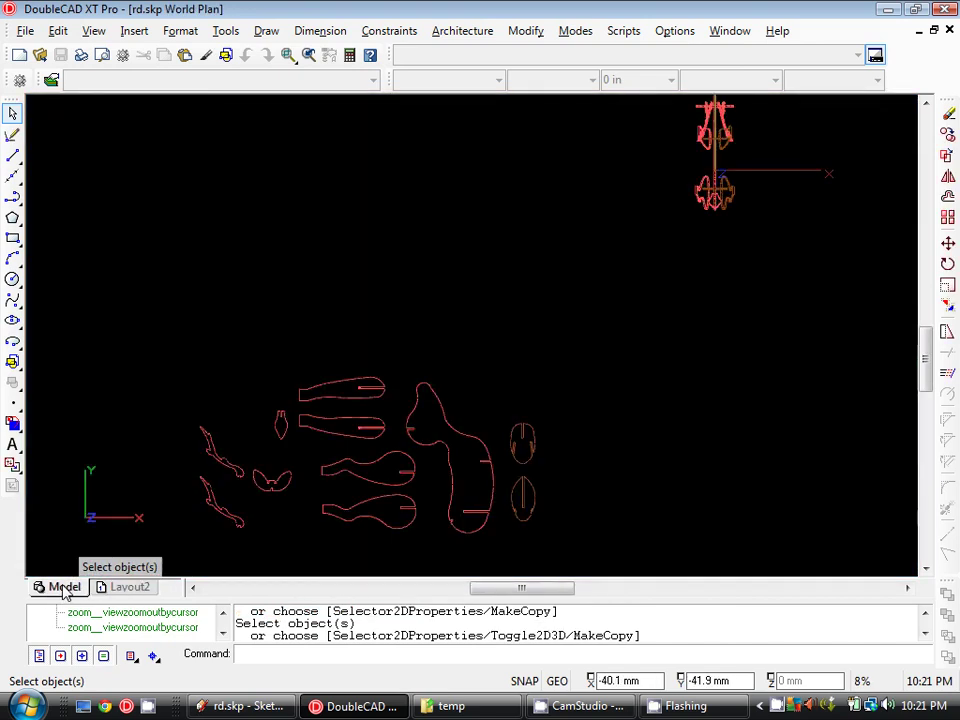
right_click(62, 587)
left_click(123, 474)
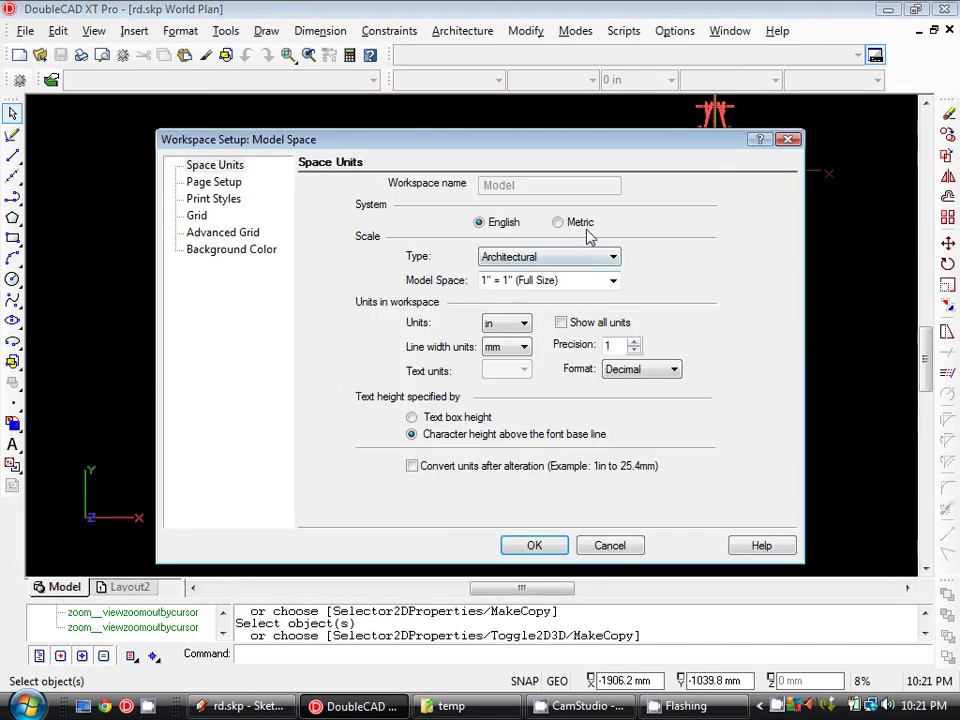
left_click(534, 546)
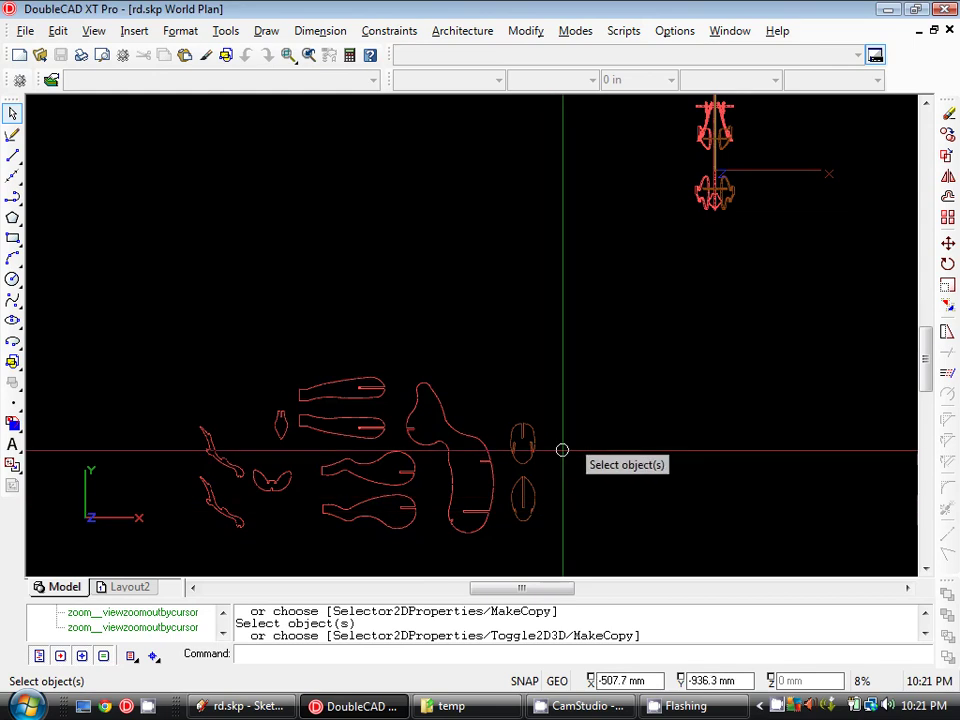
scroll(491, 313, "down", 4)
scroll(424, 373, "down", 2)
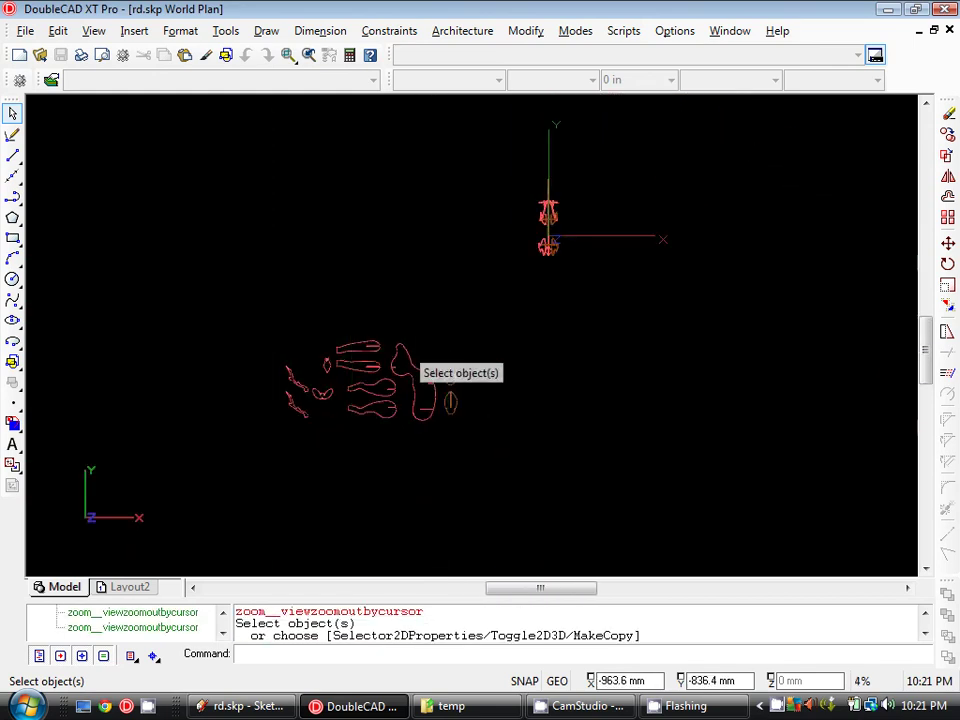
scroll(369, 339, "up", 1)
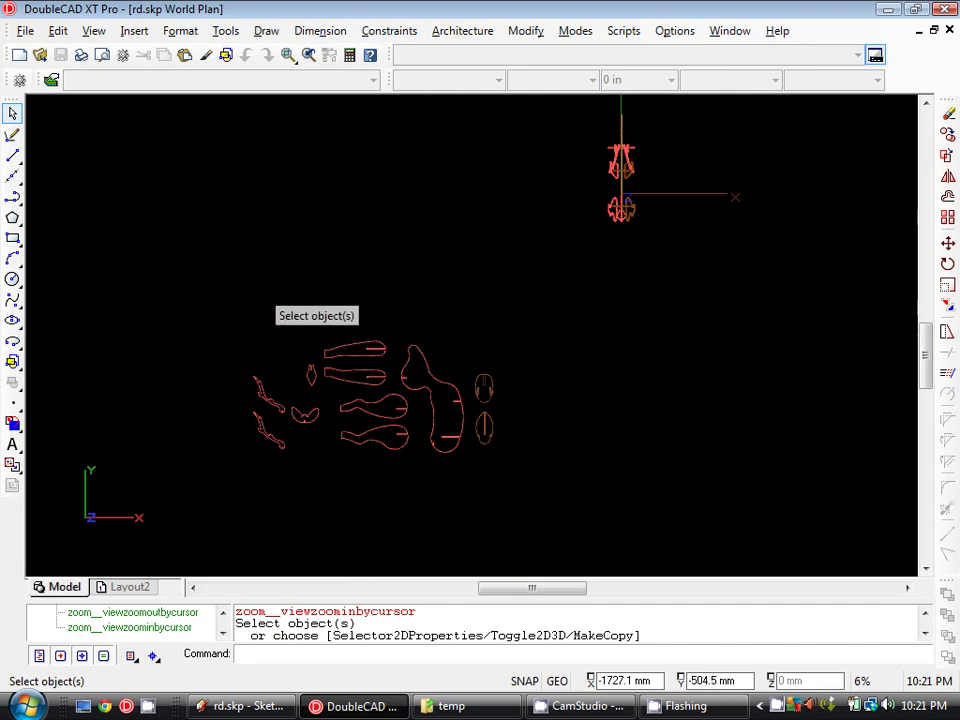
left_click(12, 237)
left_click(254, 294)
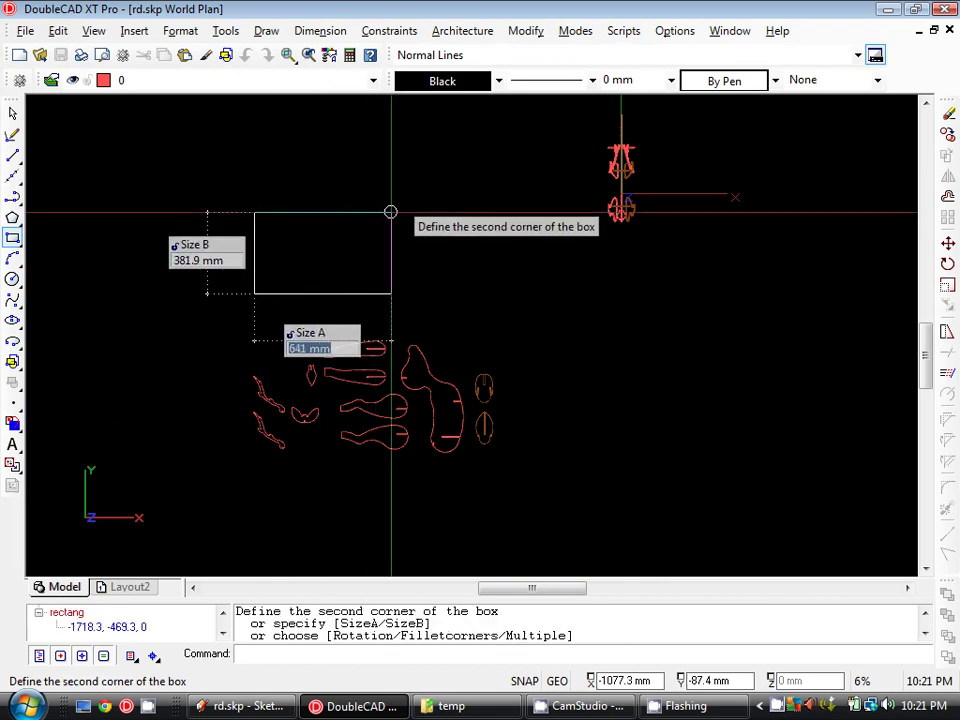
type("@420,")
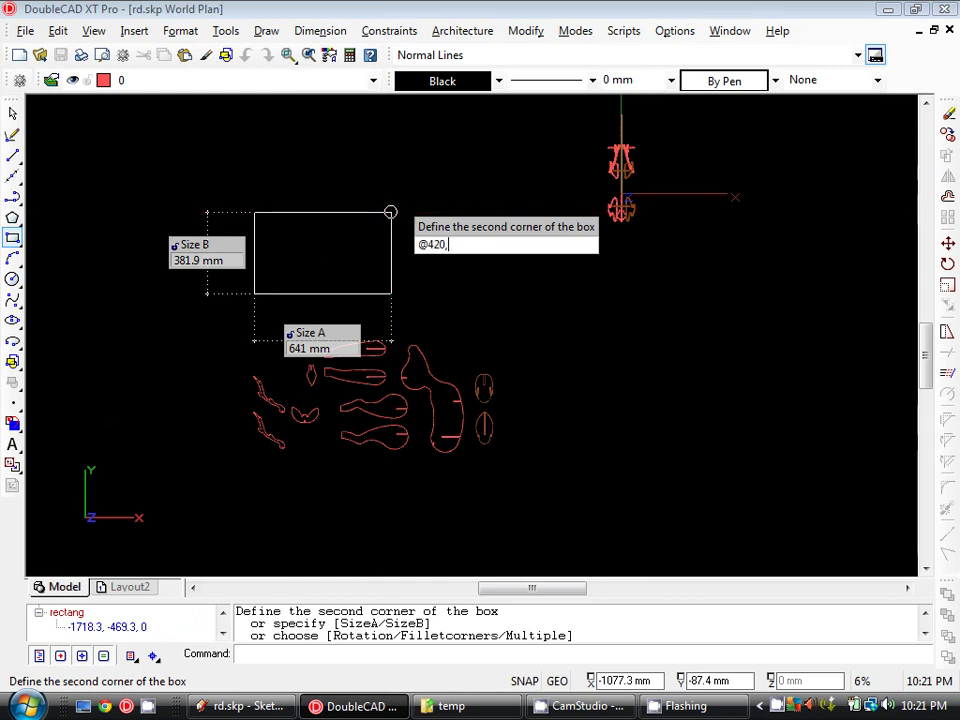
type("297")
key("Return")
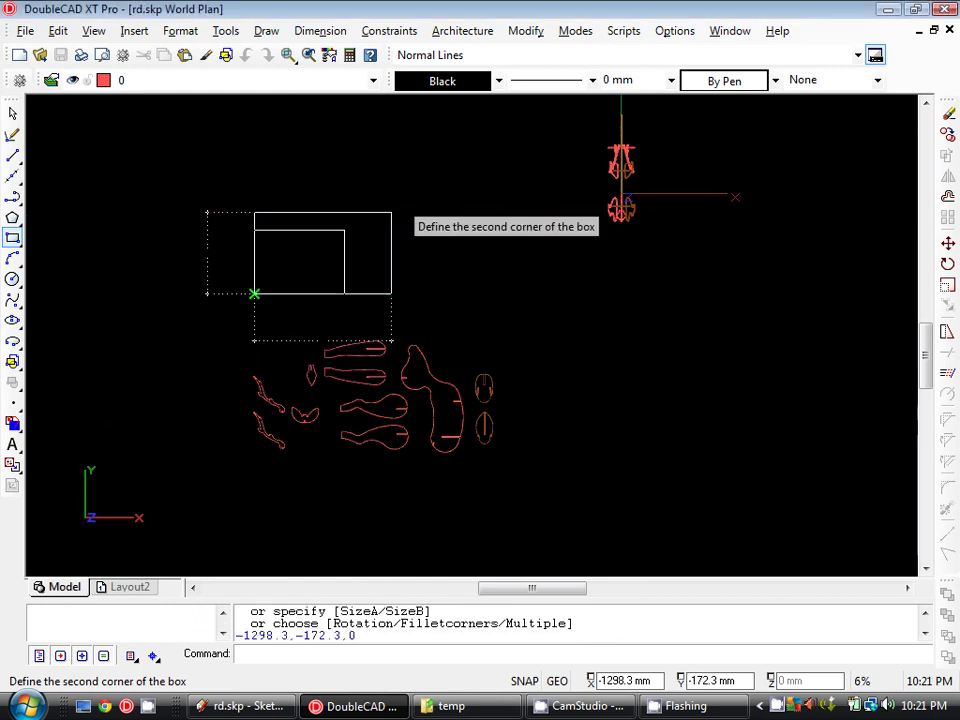
scroll(465, 270, "up", 4)
- Offset the rectangle 10 mm inward to form an inner border
left_click(947, 196)
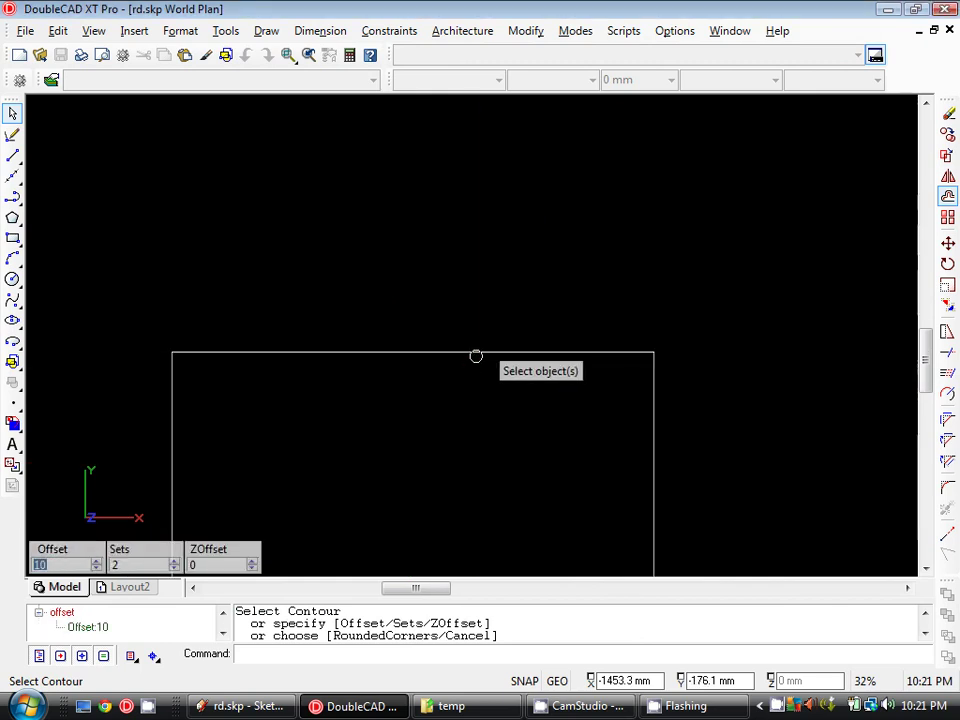
left_click(476, 356)
left_click(505, 408)
middle_click_drag(510, 414, 557, 279)
scroll(555, 272, "down", 2)
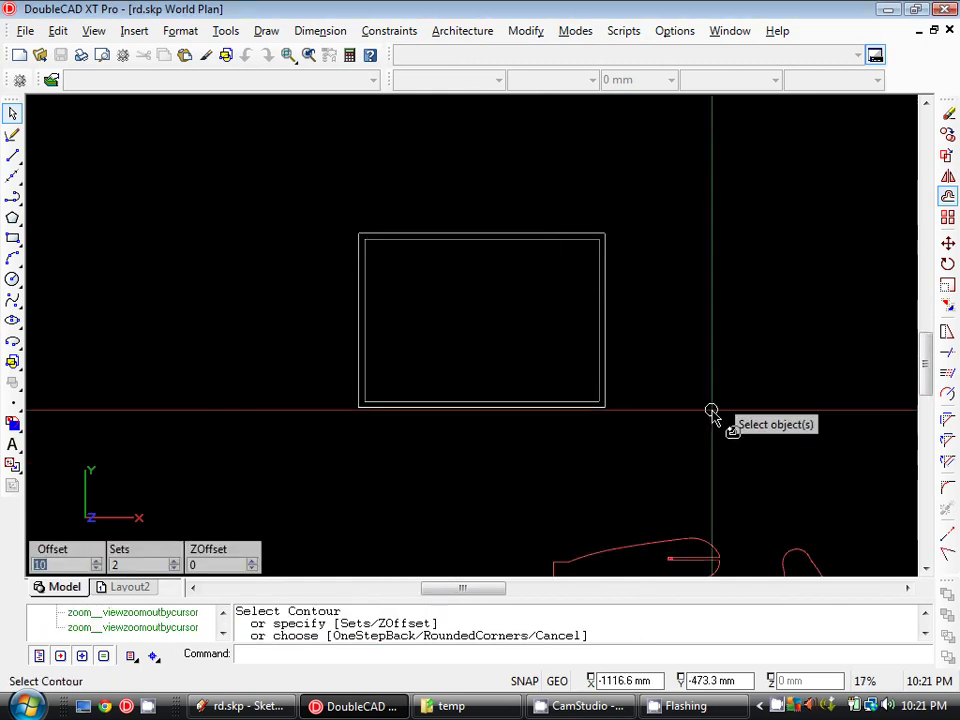
scroll(519, 328, "down", 2)
- Move the two long top parts inside the new A3 frame
left_click(12, 113)
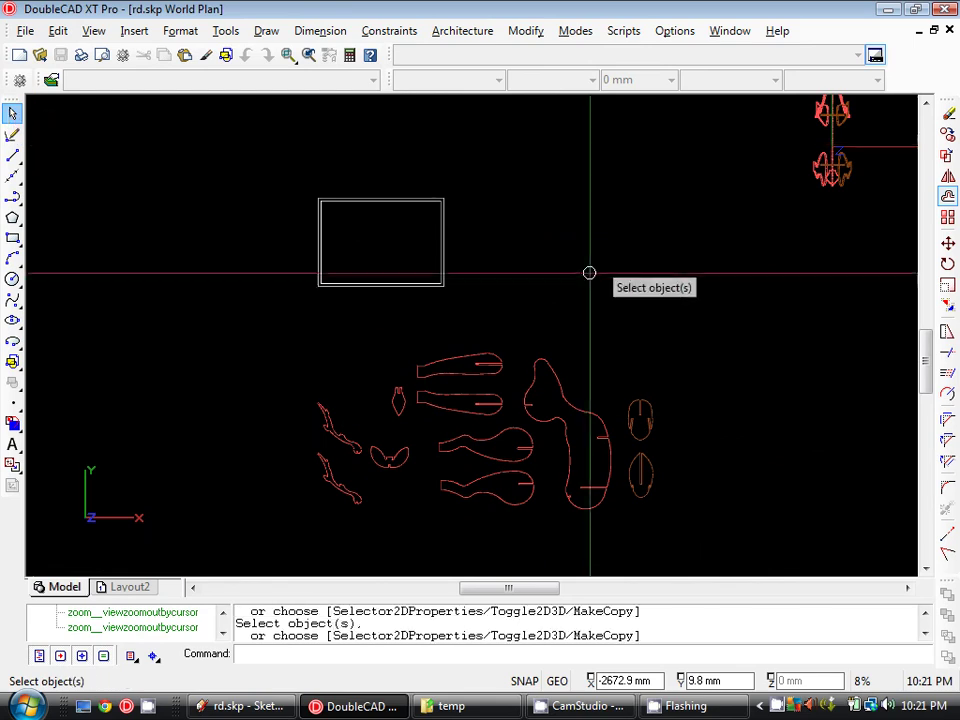
left_click_drag(489, 337, 454, 407)
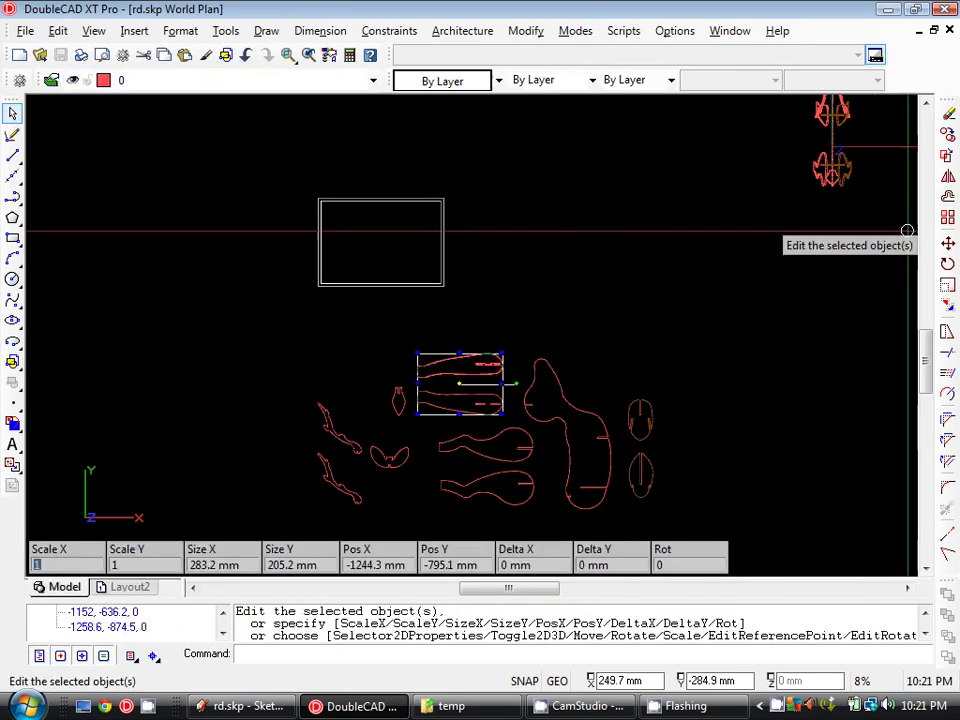
left_click(948, 243)
key("Return")
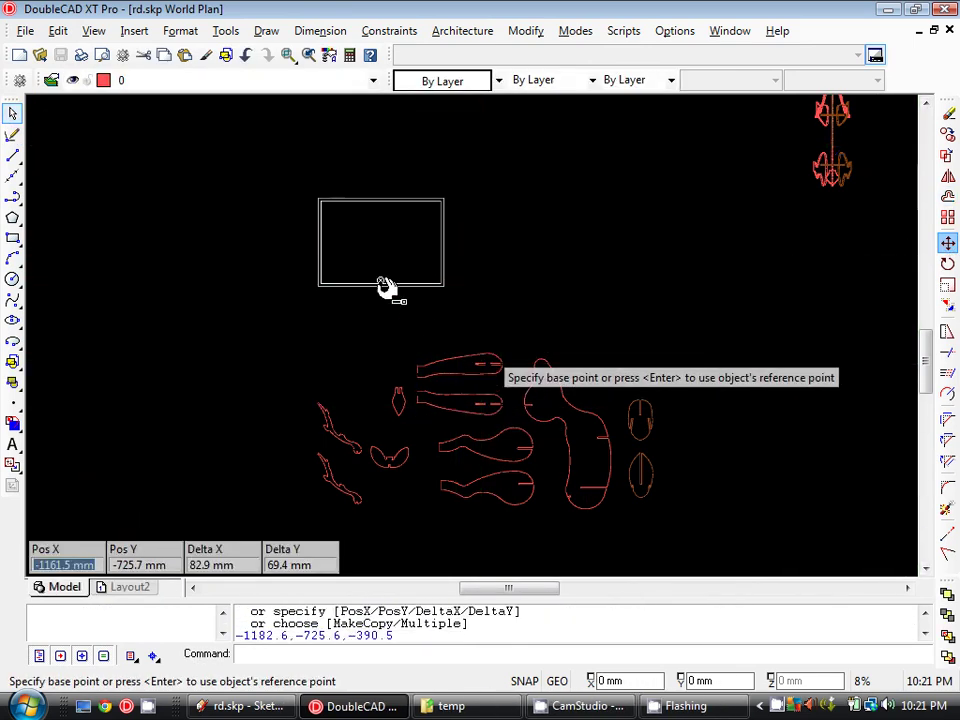
key("Return")
scroll(384, 214, "up", 2)
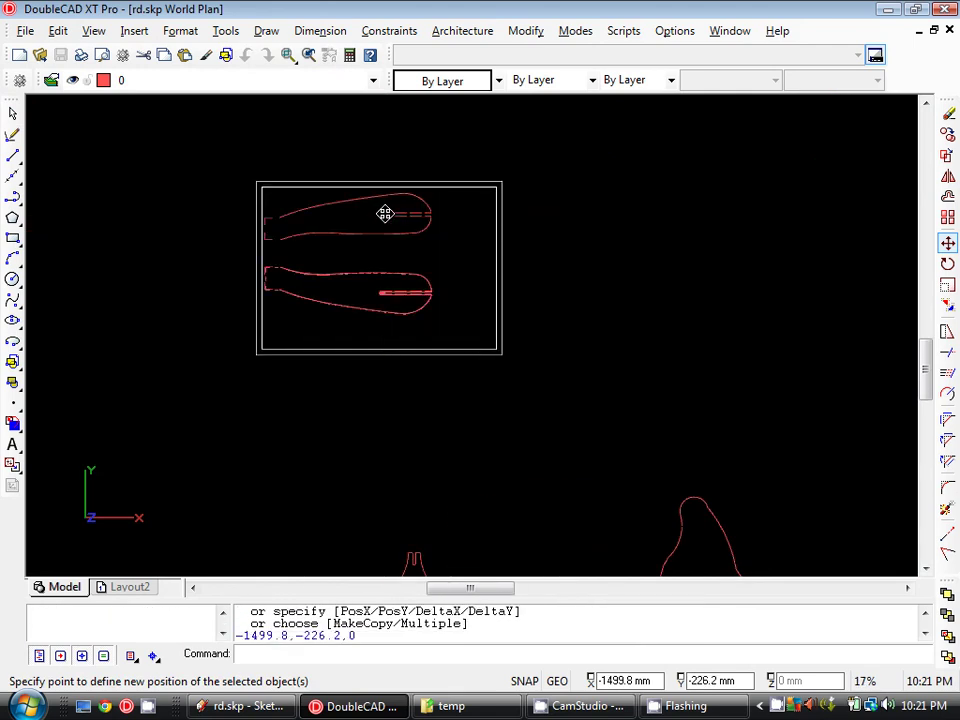
left_click(384, 214)
middle_click_drag(606, 261, 504, 274)
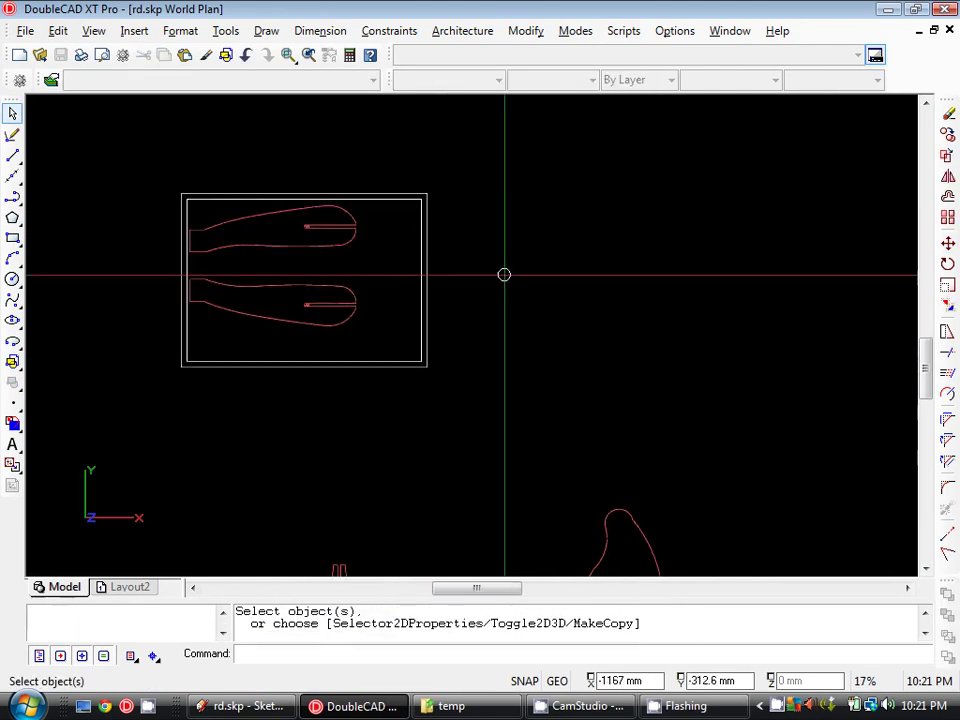
scroll(504, 274, "down", 2)
- Copy the frame with its two parts to a spot directly above it
left_click(497, 197)
left_click(460, 352)
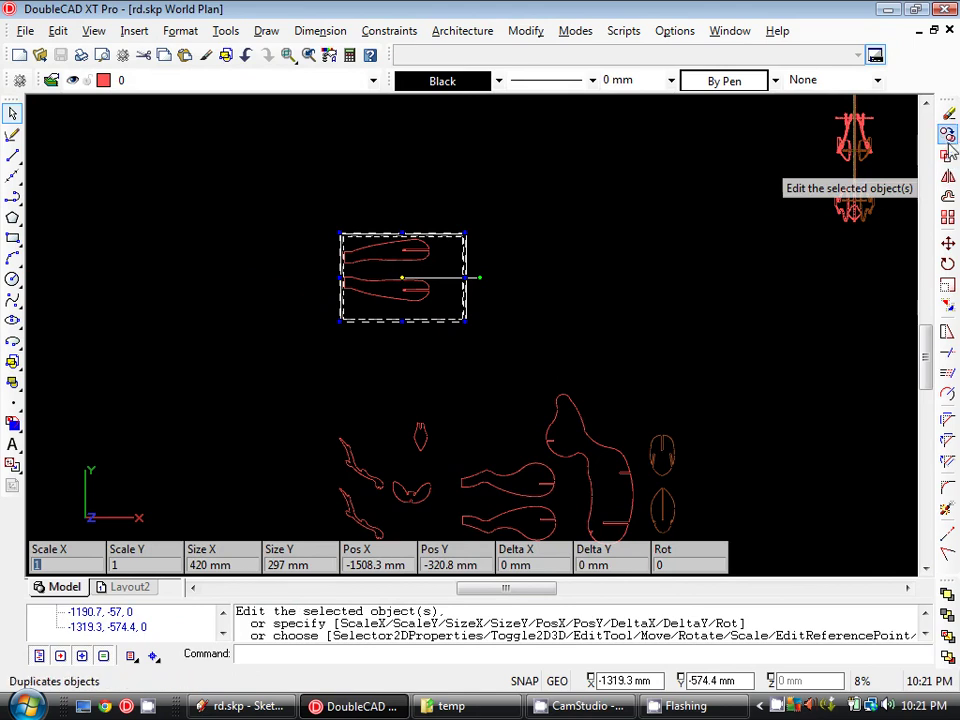
left_click(947, 138)
left_click(540, 287)
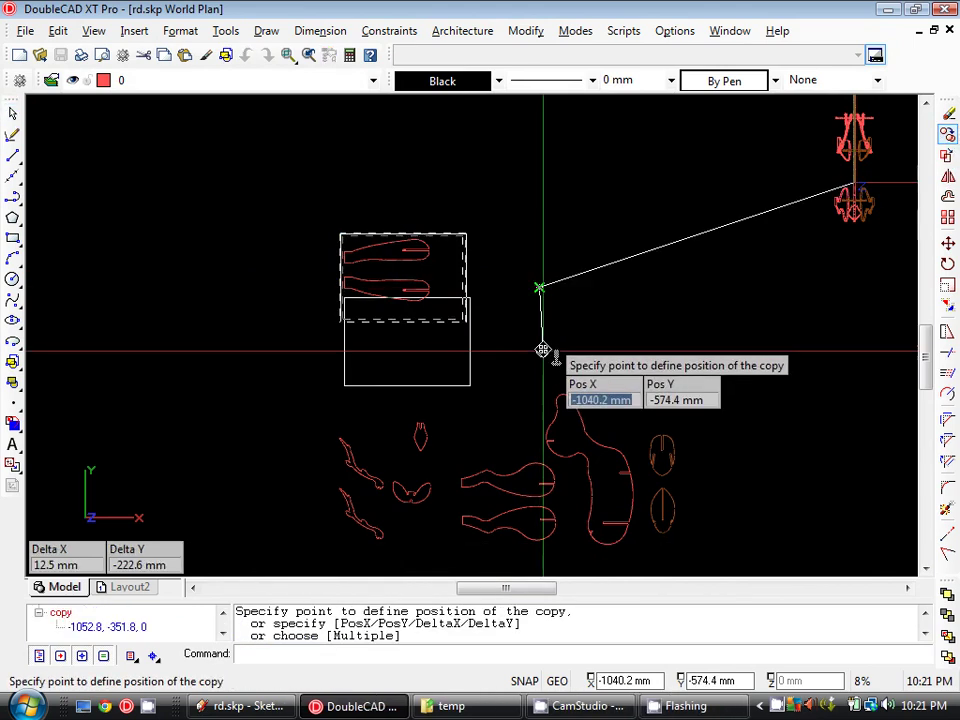
left_click(552, 147)
key("Escape")
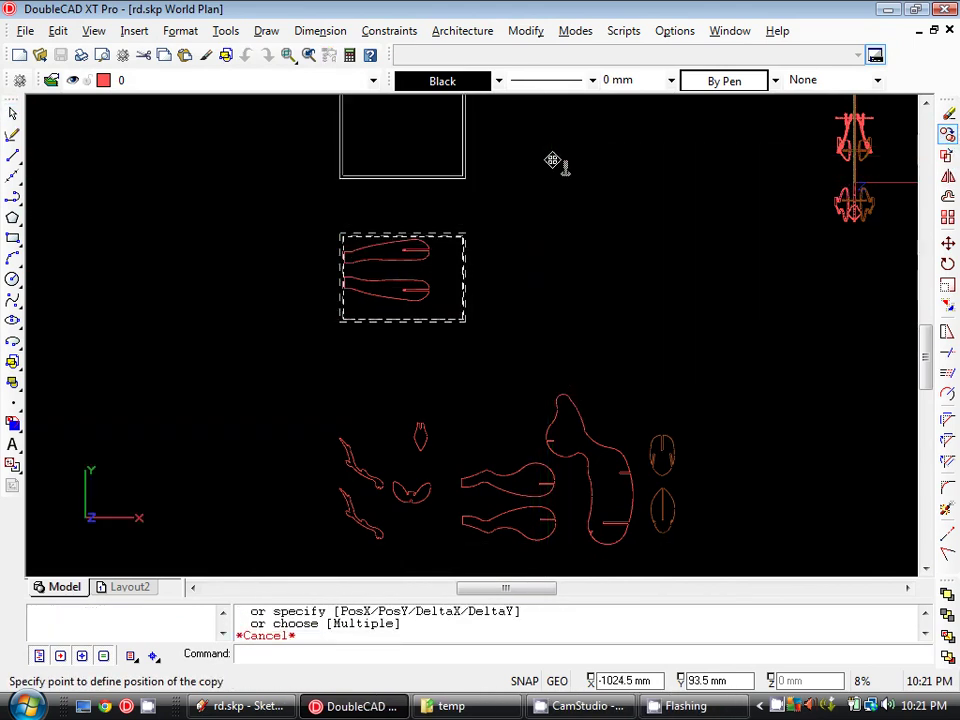
- Select the head-and-neck piece and start moving it from a base point on it
left_click(581, 418)
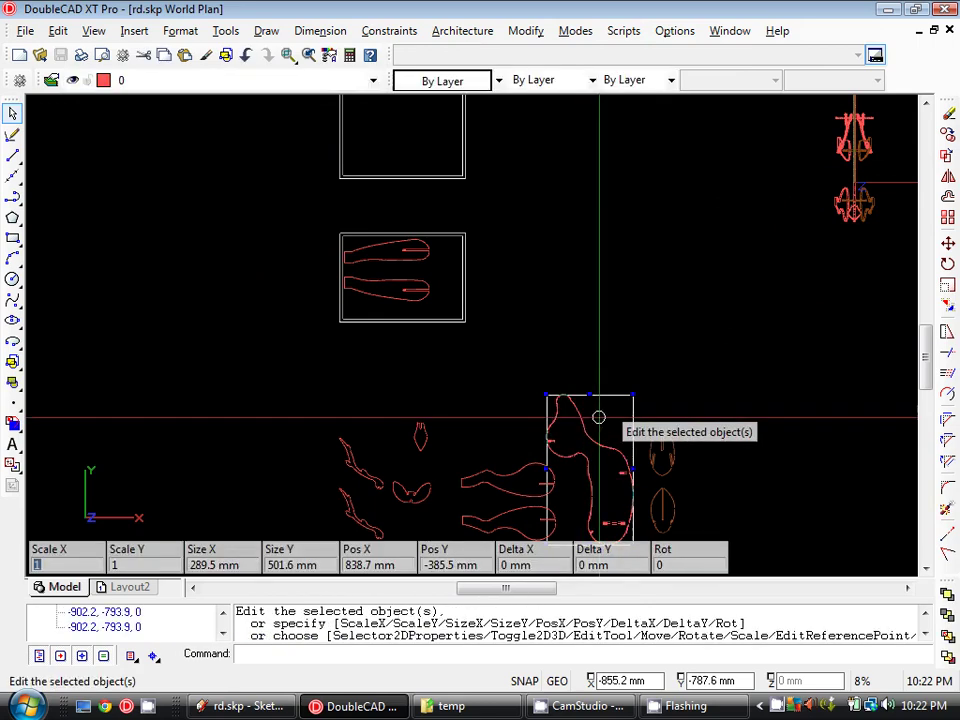
left_click(947, 241)
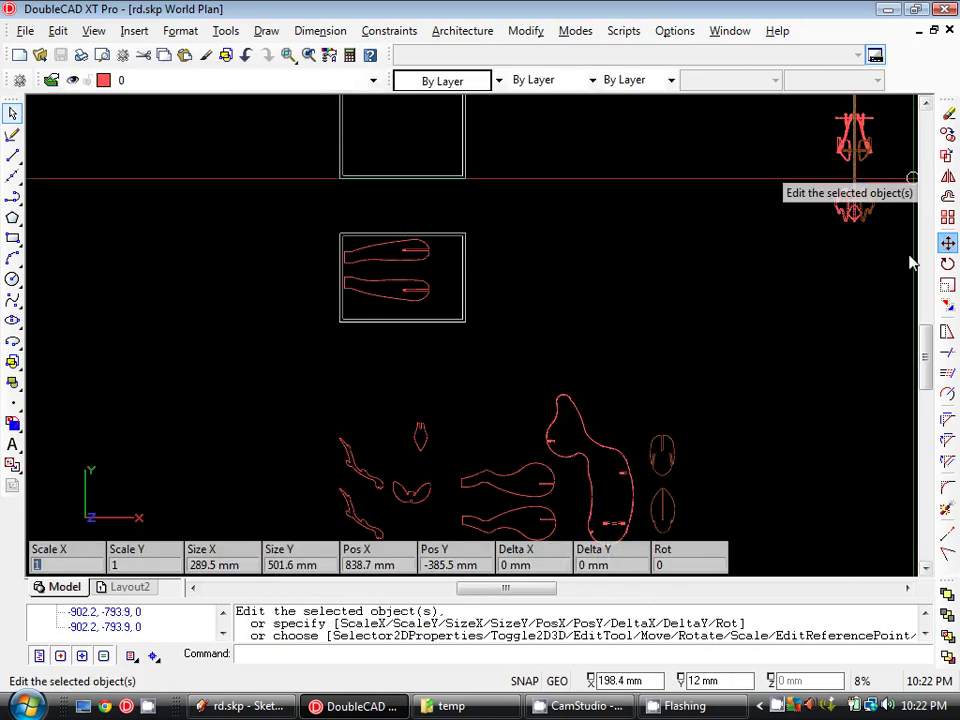
left_click(629, 401)
- Place the head-and-neck piece in its sheet rectangle and nudge it into position
middle_click_drag(581, 298, 684, 548)
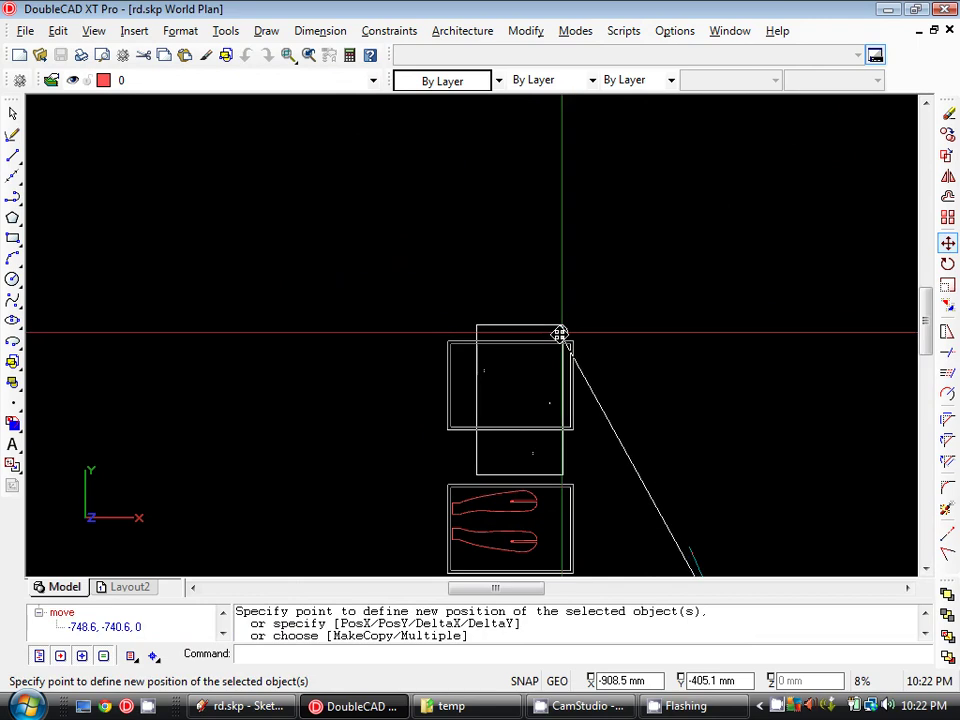
left_click(531, 357)
scroll(535, 365, "up", 4)
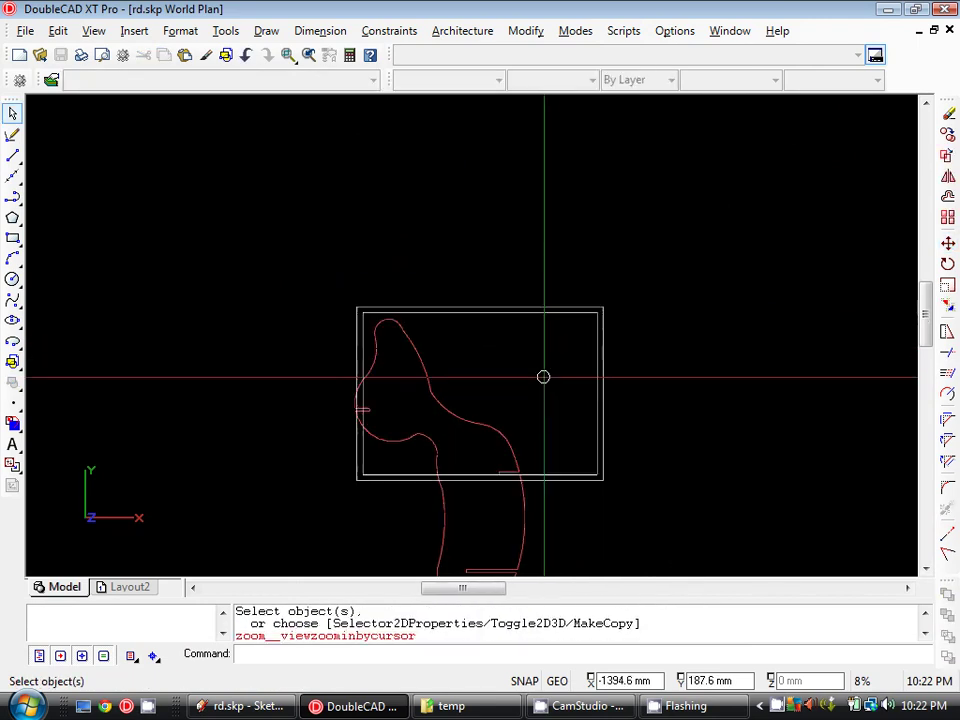
left_click(454, 446)
scroll(427, 385, "down", 2)
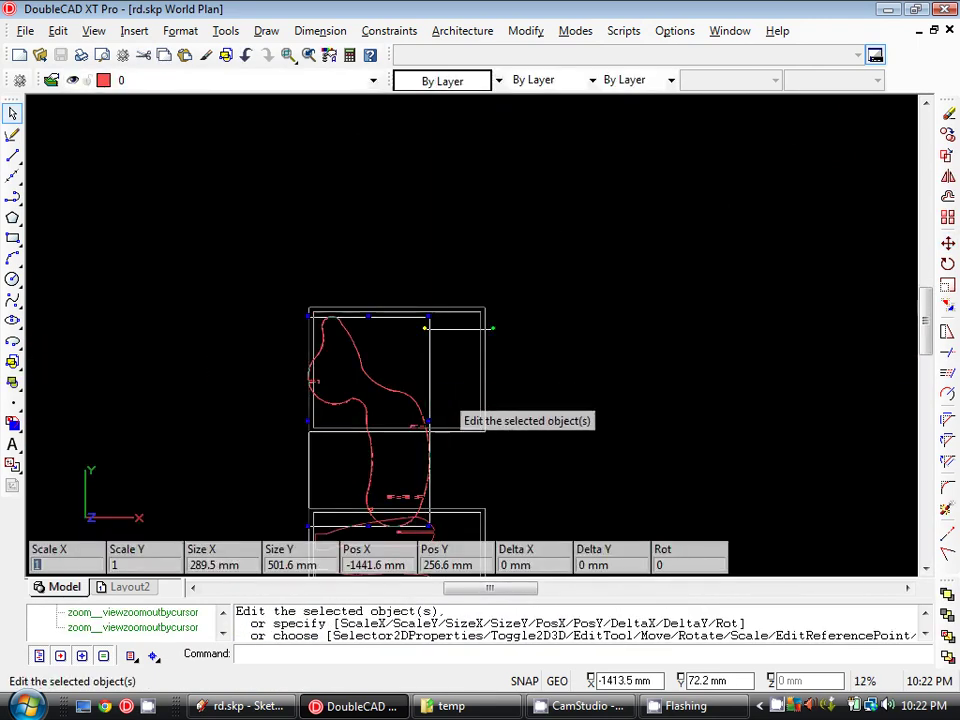
left_click(948, 246)
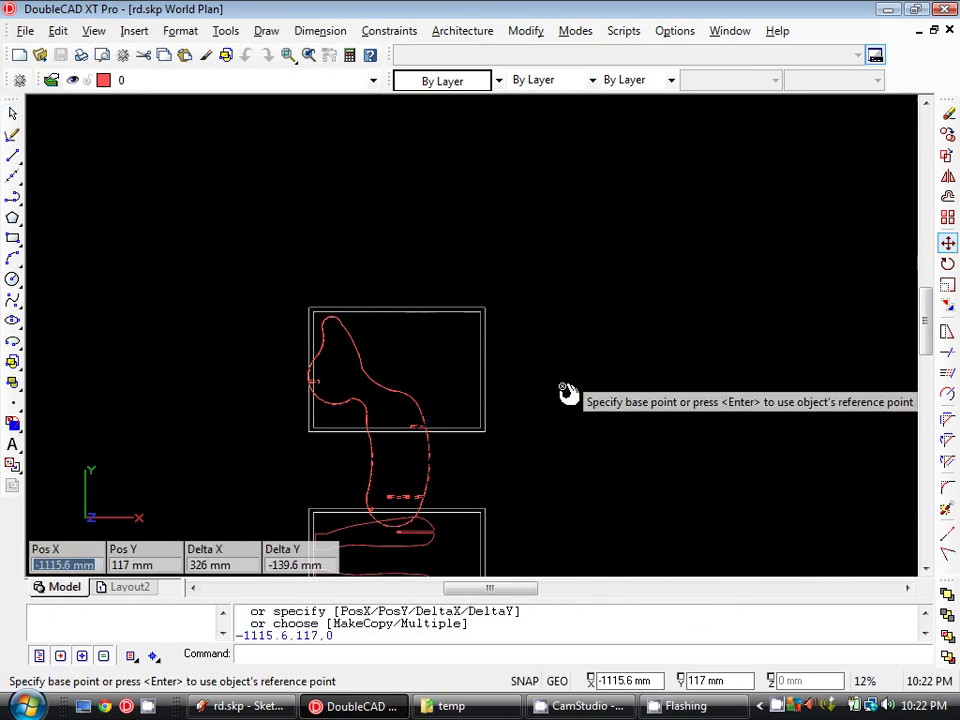
left_click(568, 388)
left_click(574, 383)
scroll(410, 360, "up", 2)
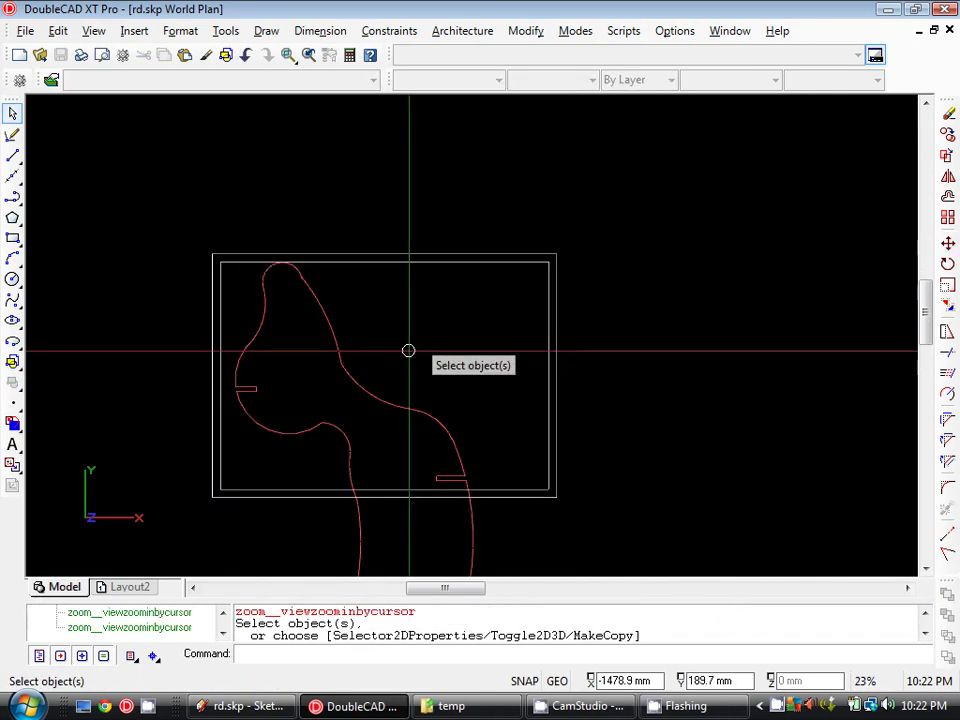
scroll(306, 306, "down", 1)
- Window-select the head piece and copy it into the rectangle above
left_click_drag(615, 186, 150, 493)
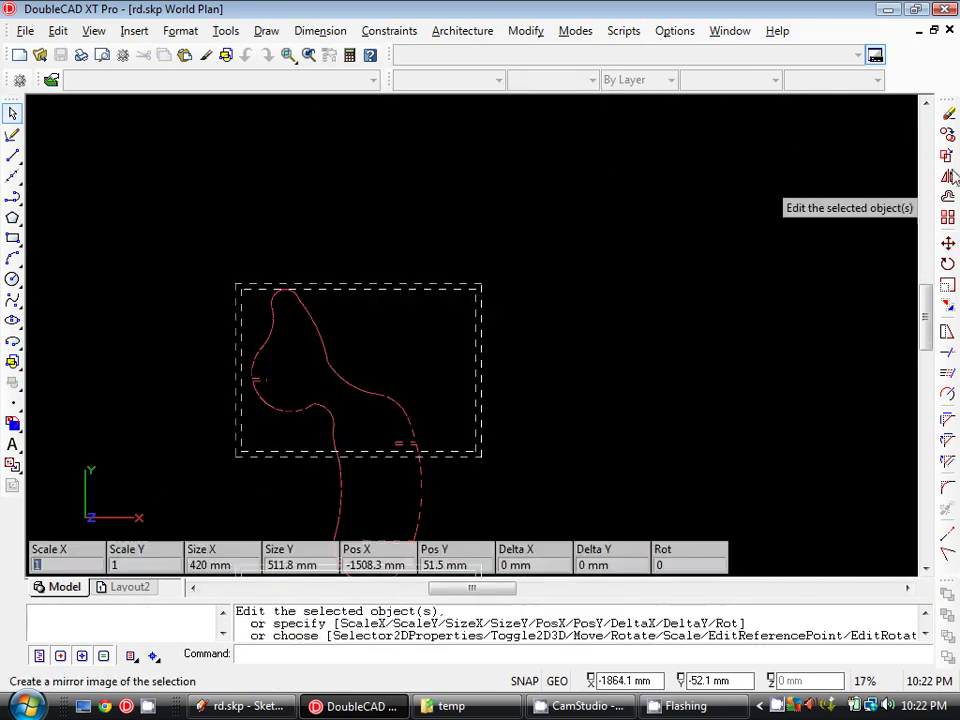
left_click(950, 177)
left_click(948, 137)
key("Return")
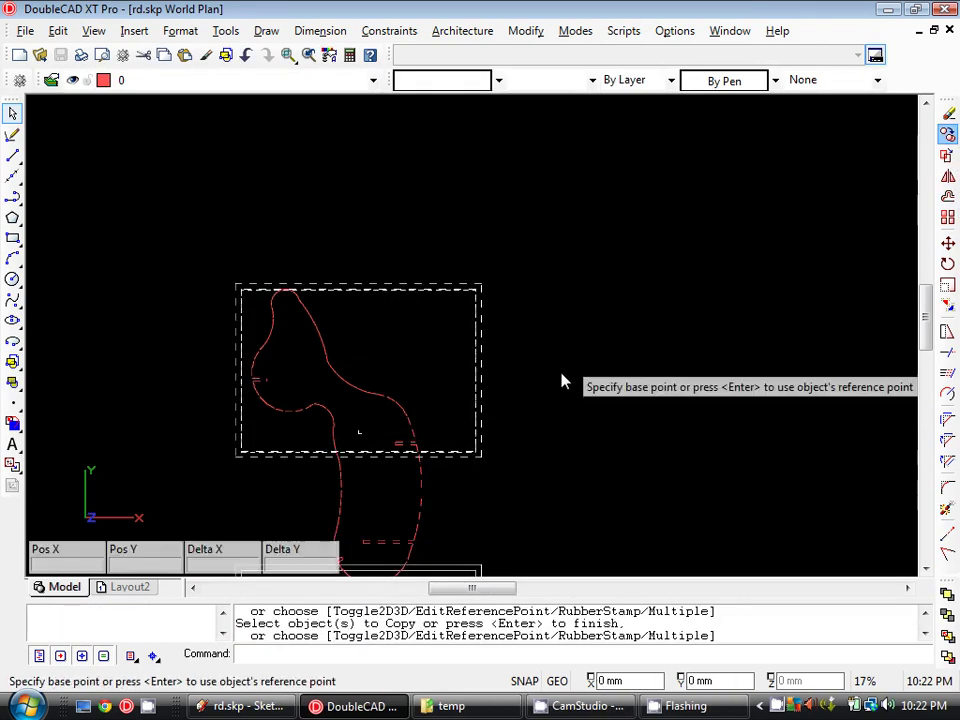
left_click(561, 379)
scroll(575, 355, "down", 1)
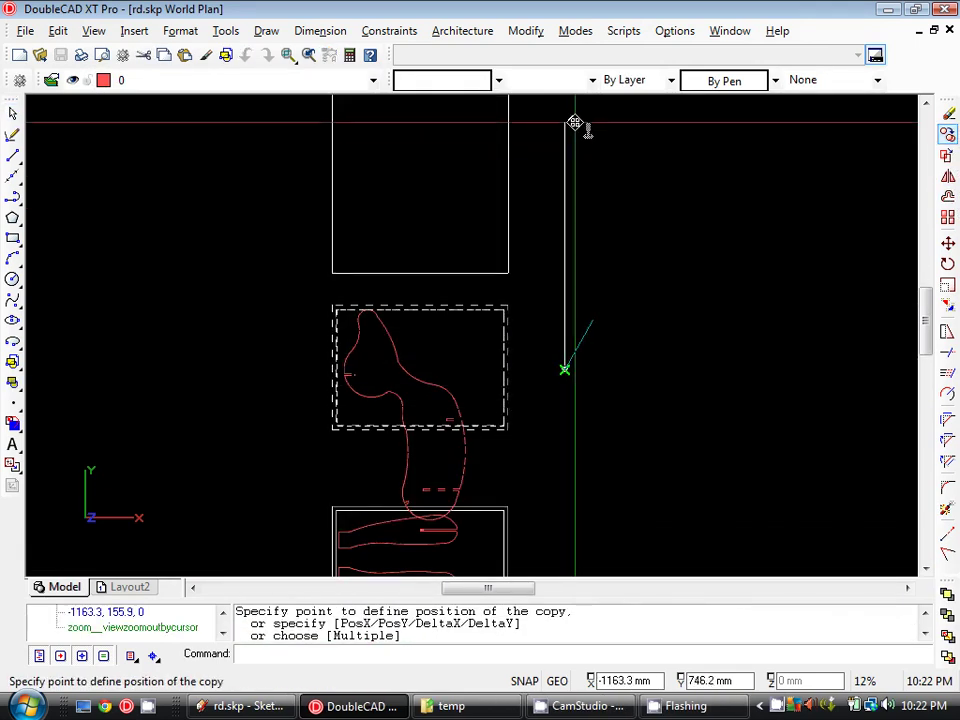
left_click(578, 113)
key("Escape")
scroll(398, 317, "up", 2)
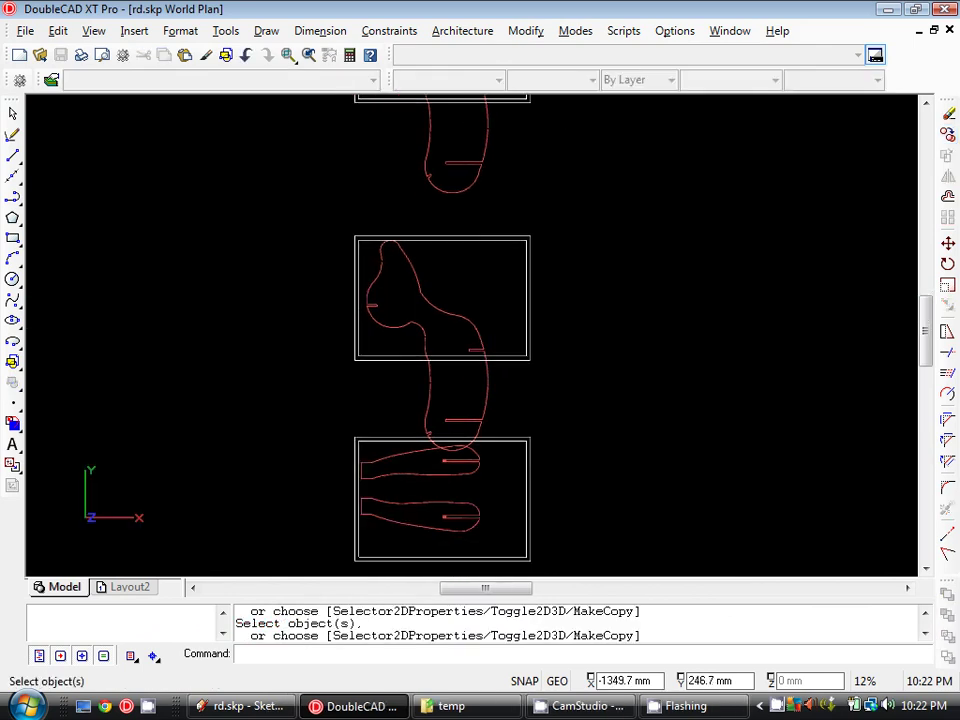
left_click(392, 325)
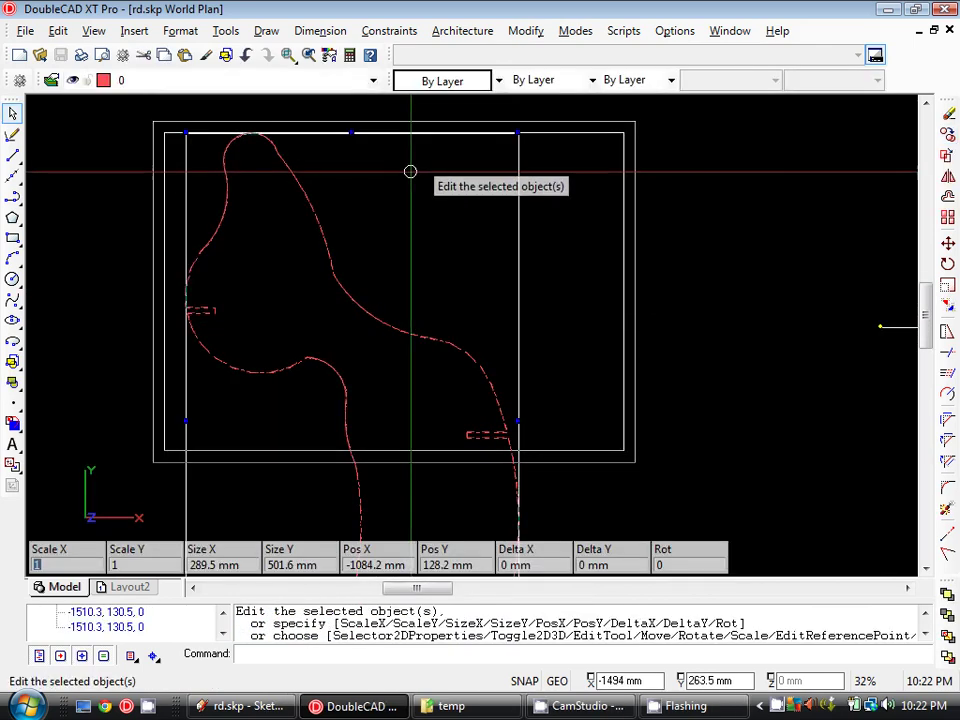
- XClip the head-and-neck block to a rectangular boundary matching its A3 sheet frame
left_click(526, 32)
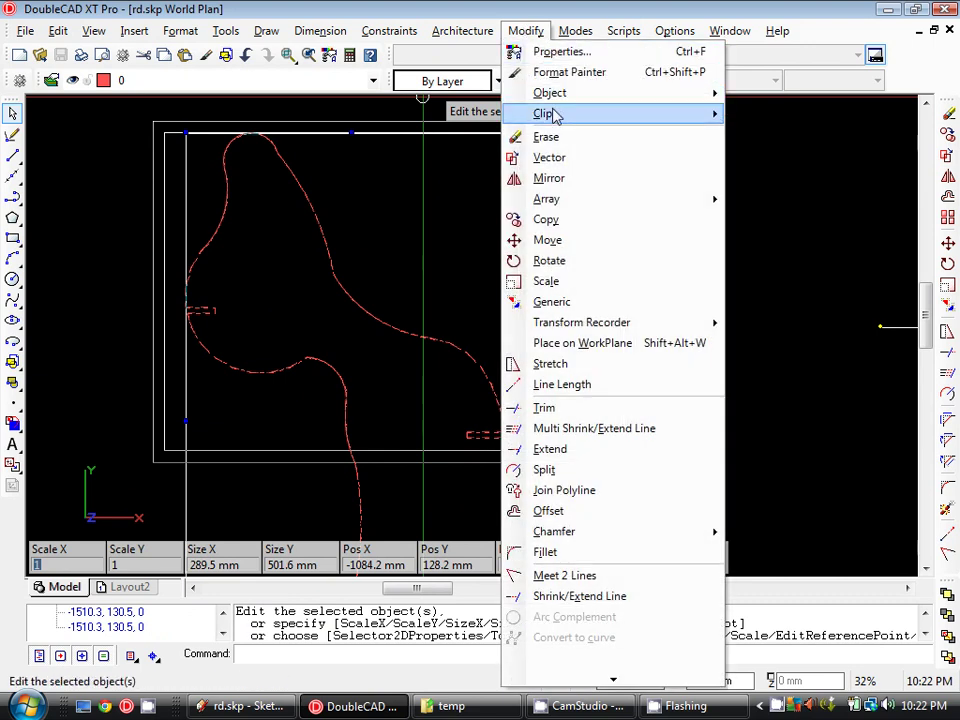
left_click(760, 114)
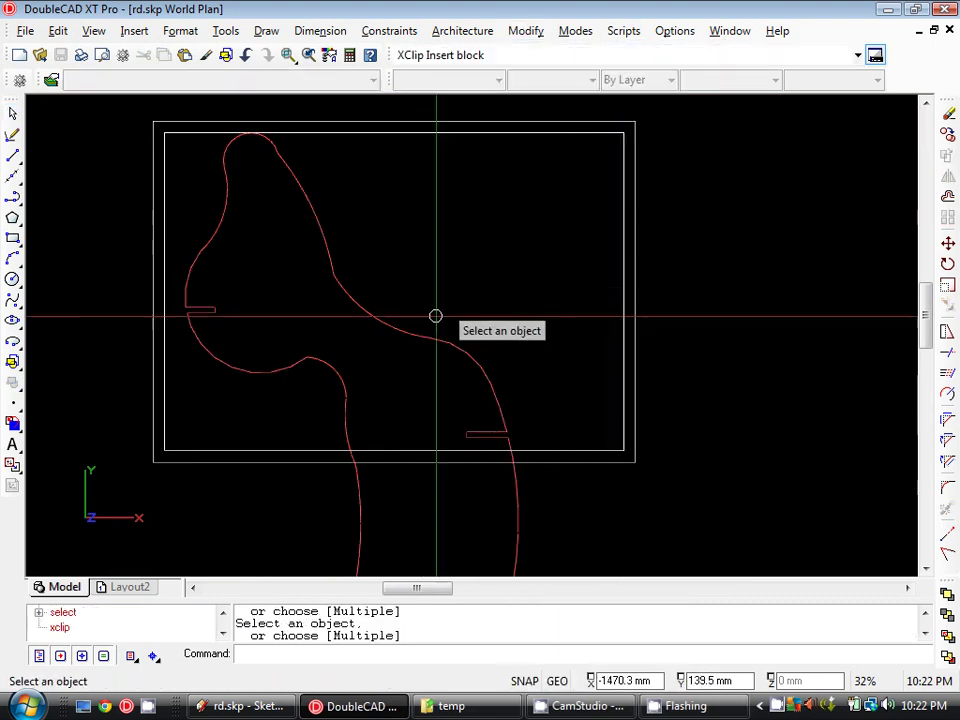
left_click(403, 328)
key("Return")
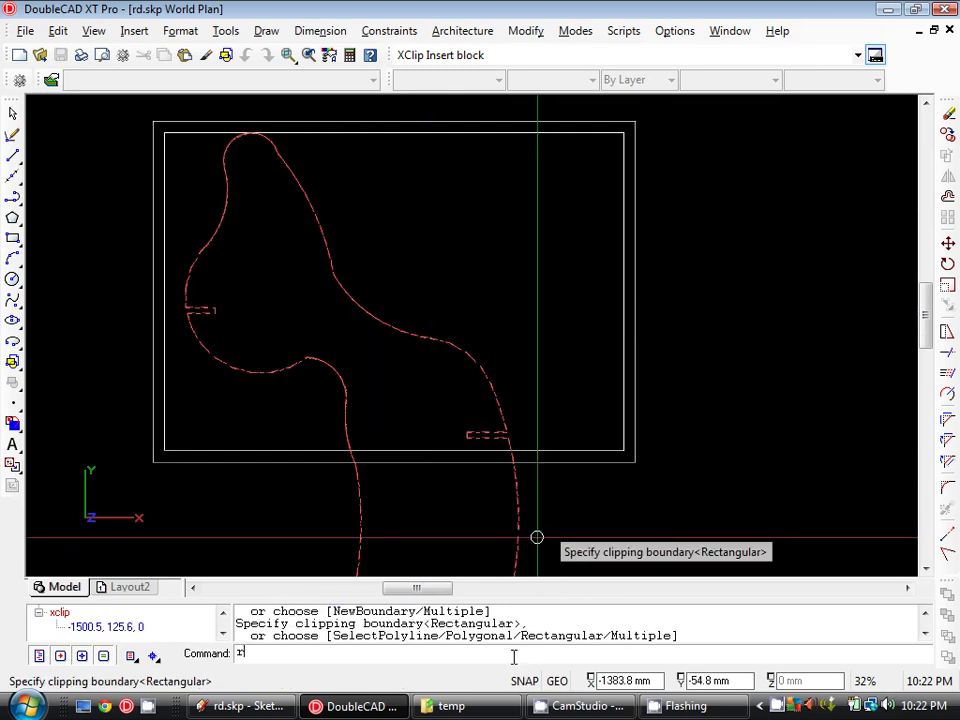
type("r")
key("Return")
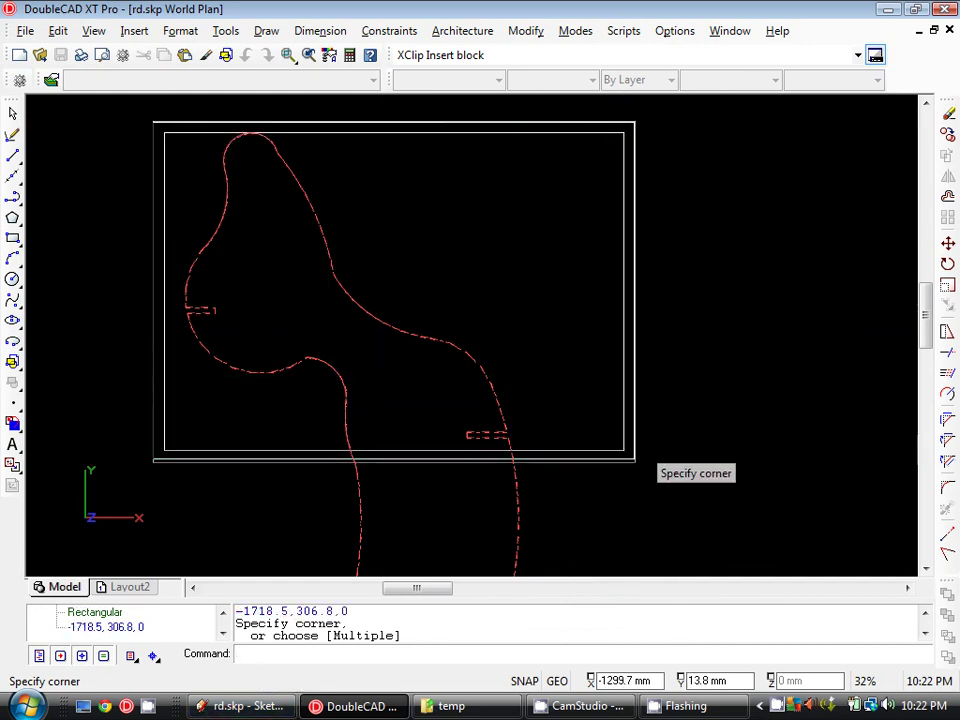
left_click(634, 462)
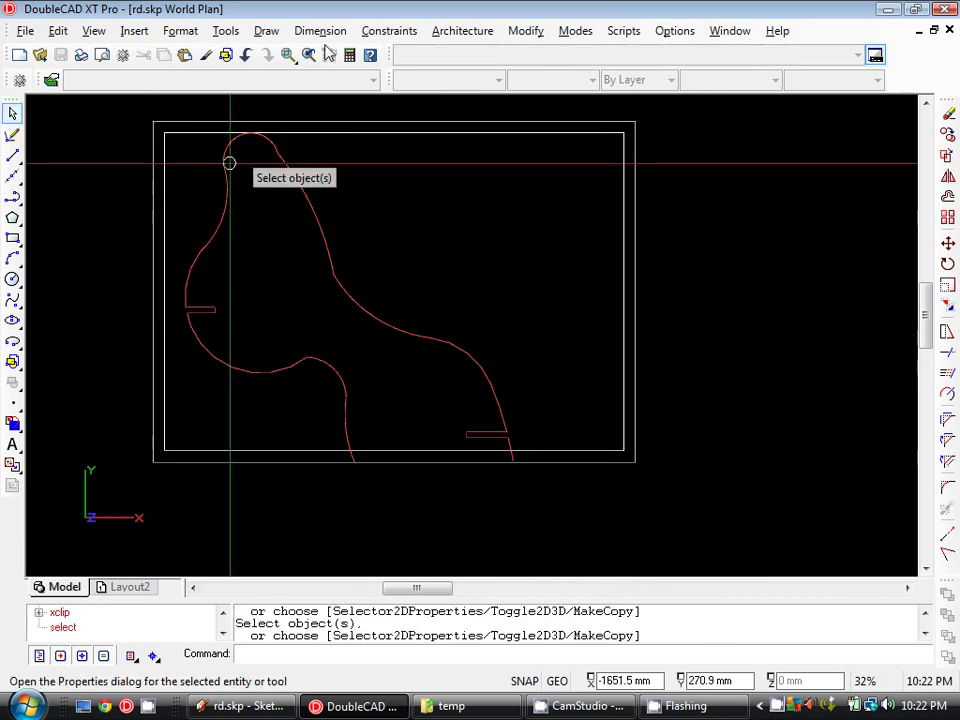
- Draw a 184.2 mm horizontal match line across the neck near the sheet's bottom edge
mouse_move(399, 250)
middle_mouse_down()
mouse_move(353, 165)
mouse_move(338, 570)
middle_mouse_up()
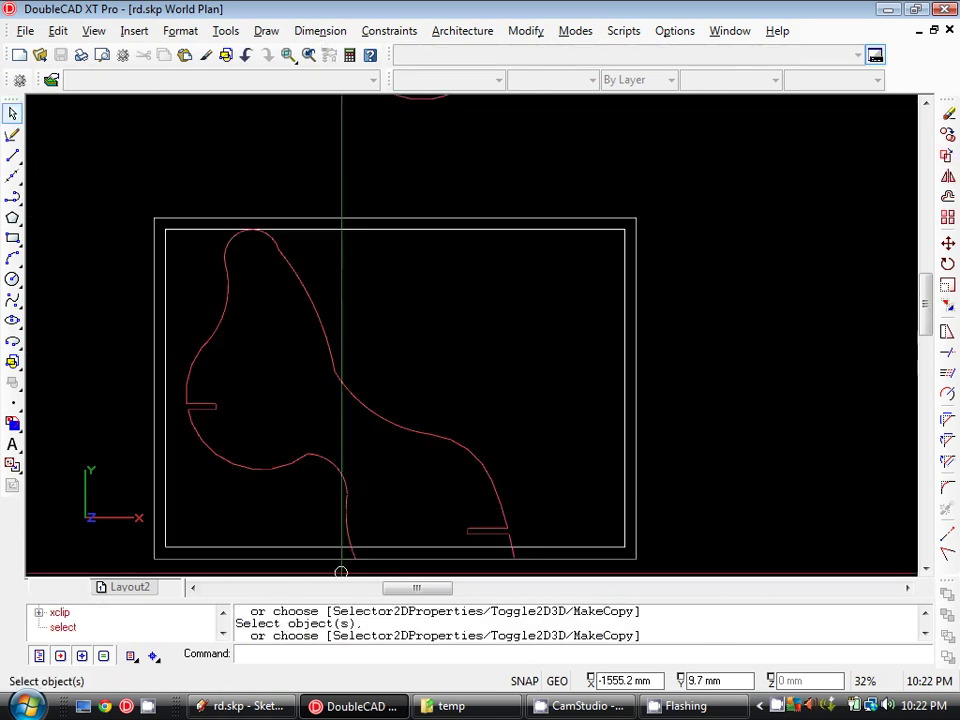
scroll(345, 555, "down", 2)
middle_click_drag(360, 325, 476, 371)
middle_click_drag(482, 450, 486, 303)
scroll(486, 303, "up", 4)
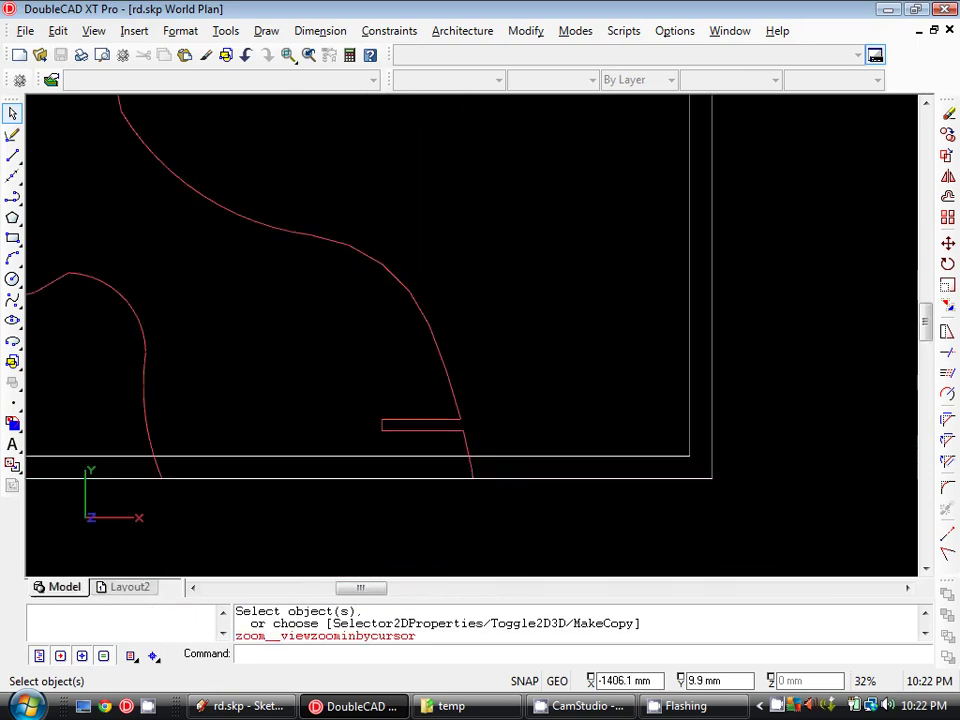
middle_click_drag(456, 435, 540, 418)
scroll(570, 414, "down", 2)
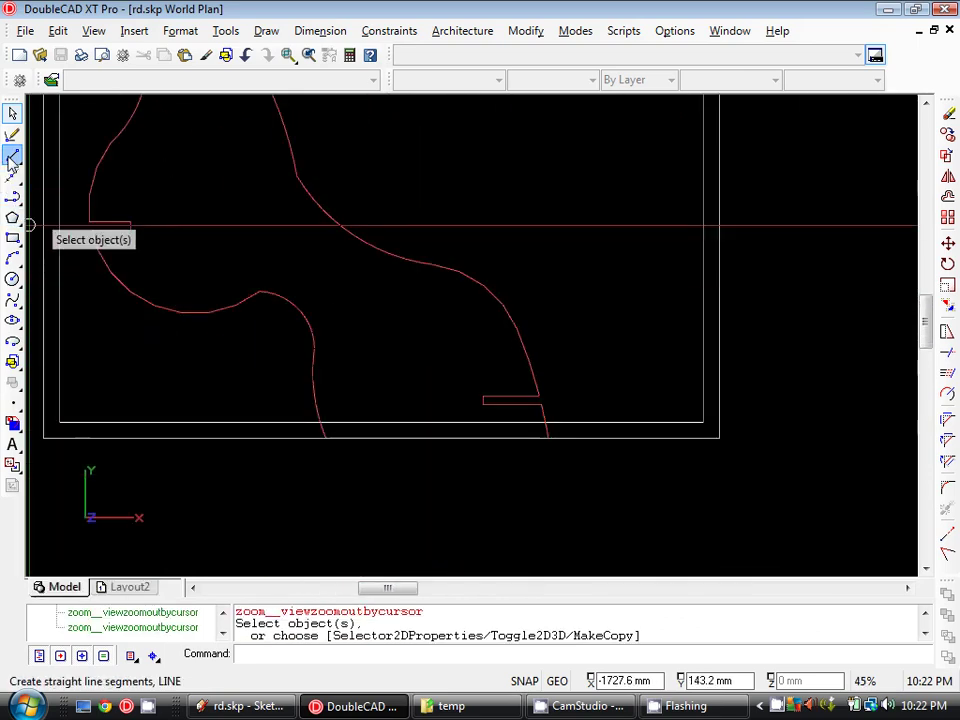
left_click(12, 155)
left_click(280, 413)
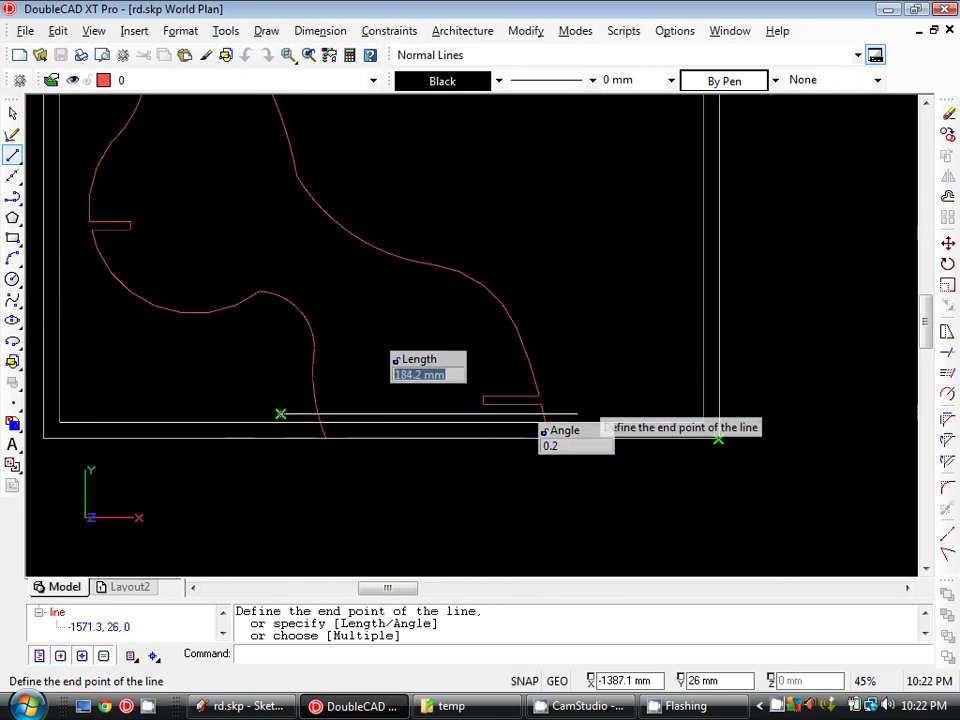
left_click(576, 412)
key("Escape")
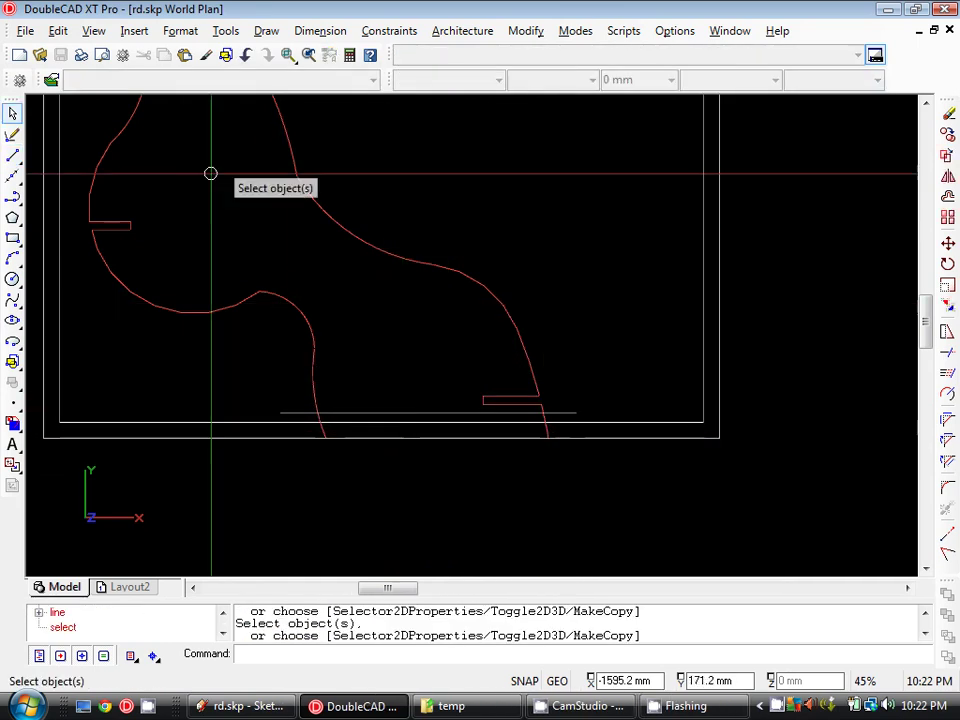
scroll(540, 430, "up", 2)
left_click(566, 426)
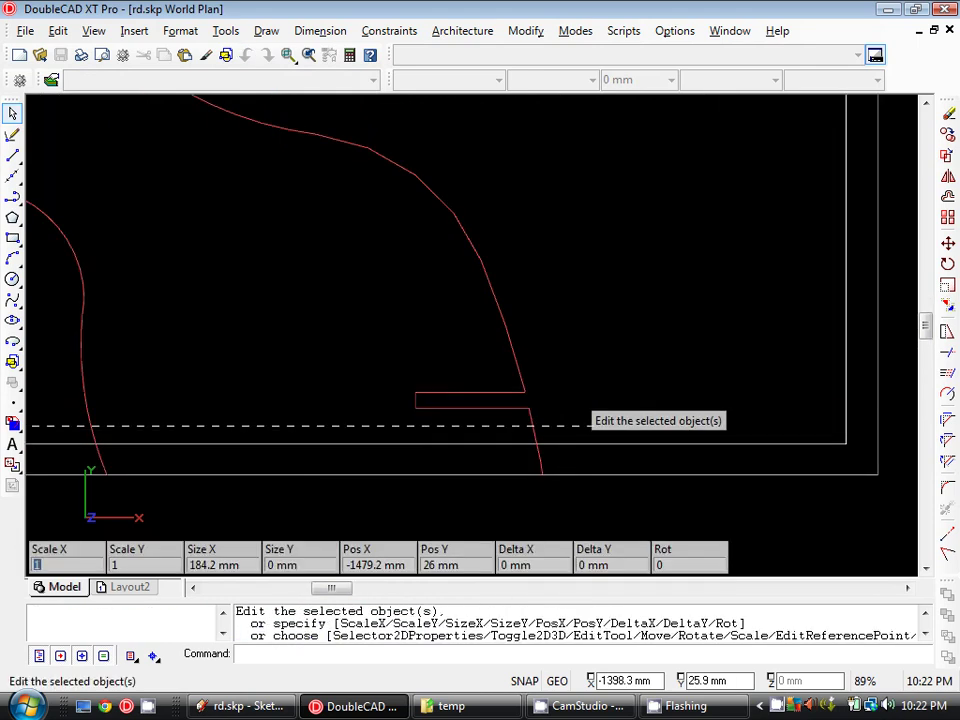
- Start copying the match line from its end point, then cancel the copy
left_click(947, 134)
key("Return")
scroll(540, 405, "up", 2)
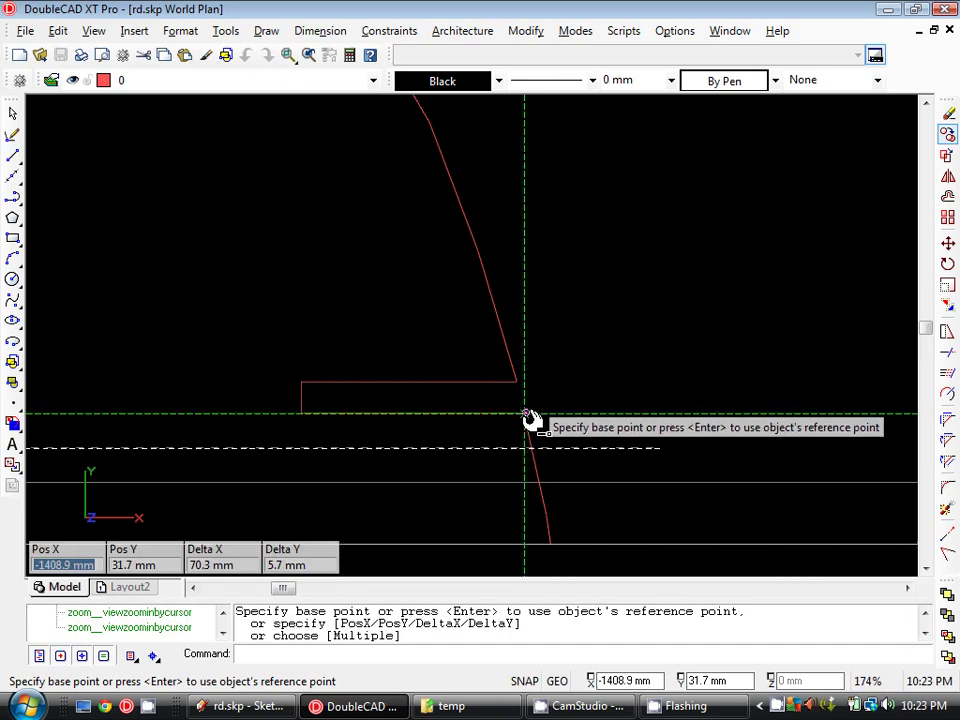
left_click(527, 418)
scroll(583, 536, "down", 4)
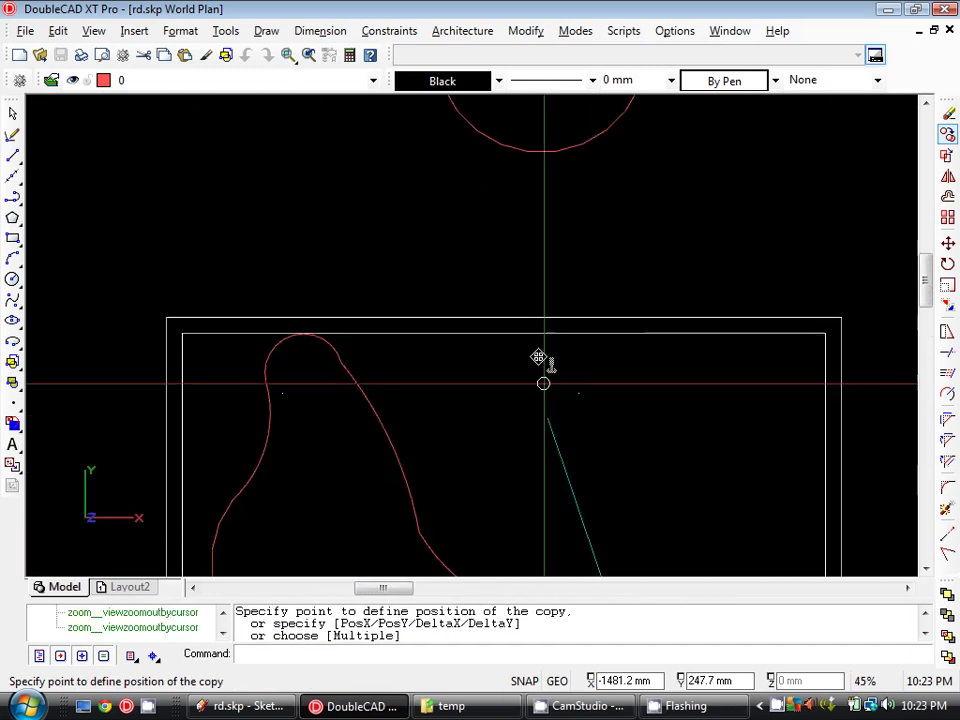
scroll(679, 335, "up", 4)
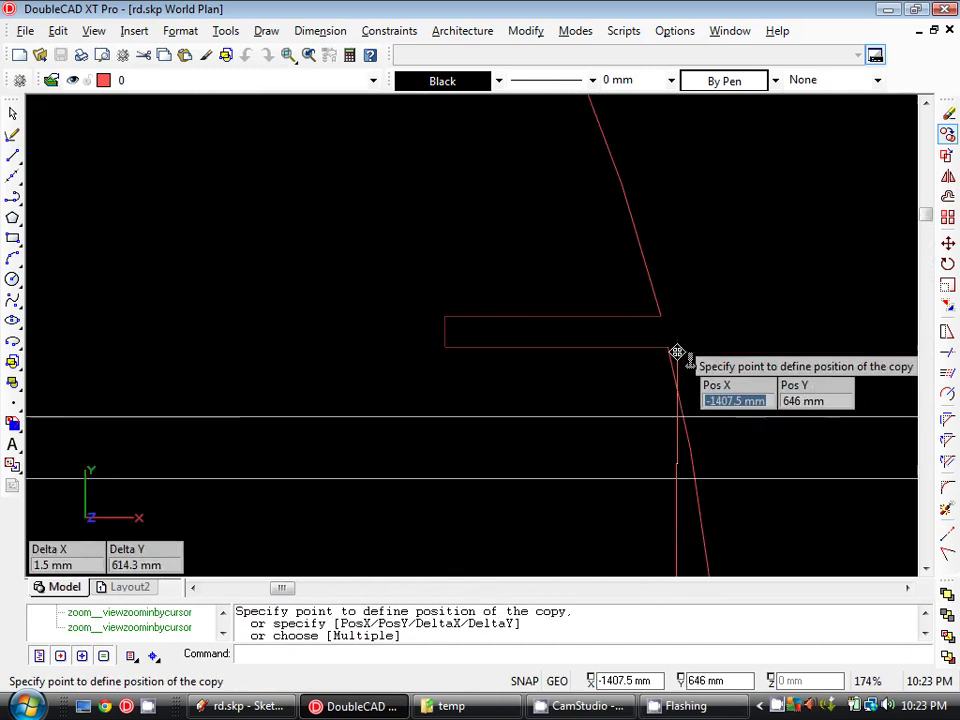
scroll(690, 333, "down", 3)
key("Escape")
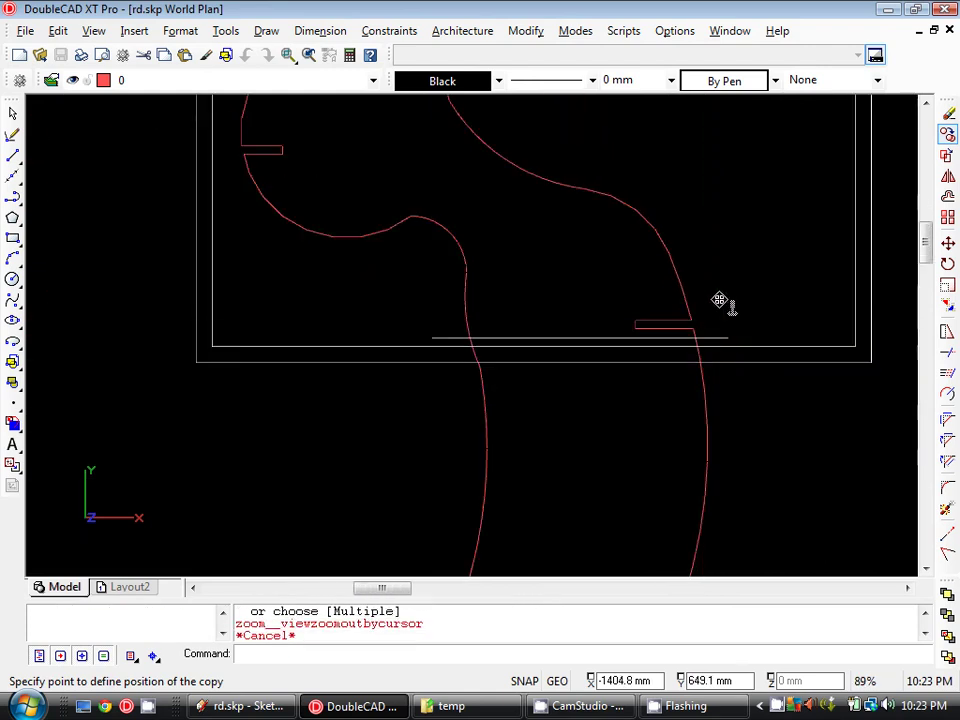
scroll(680, 300, "down", 3)
- Move the head piece and match line up so the lower neck fills the sheet rectangle
left_click(516, 257)
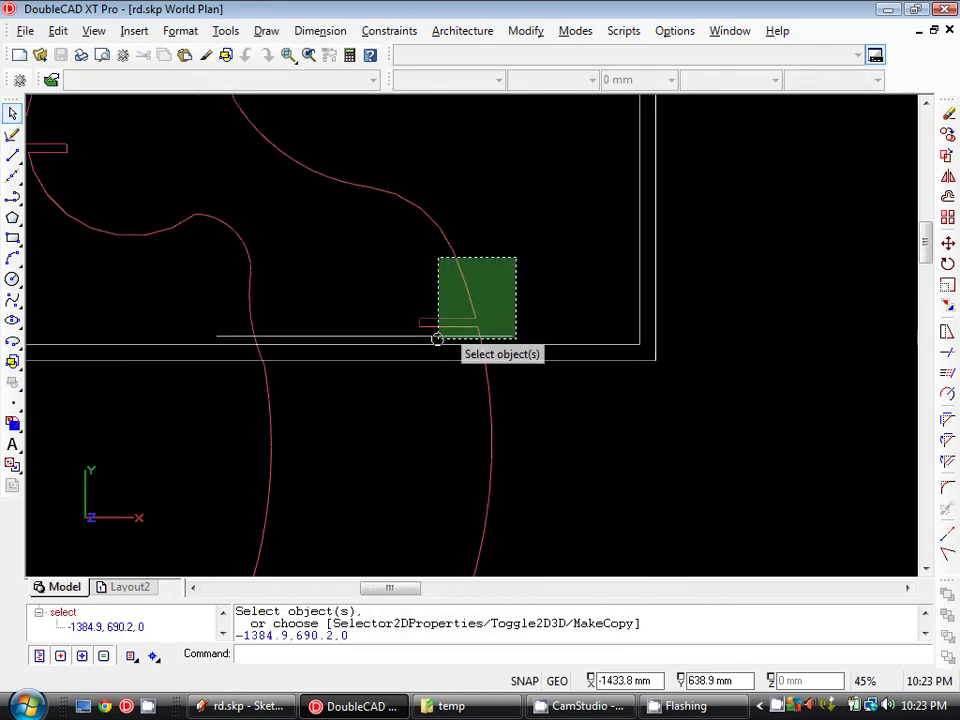
left_click(437, 339)
left_click(950, 249)
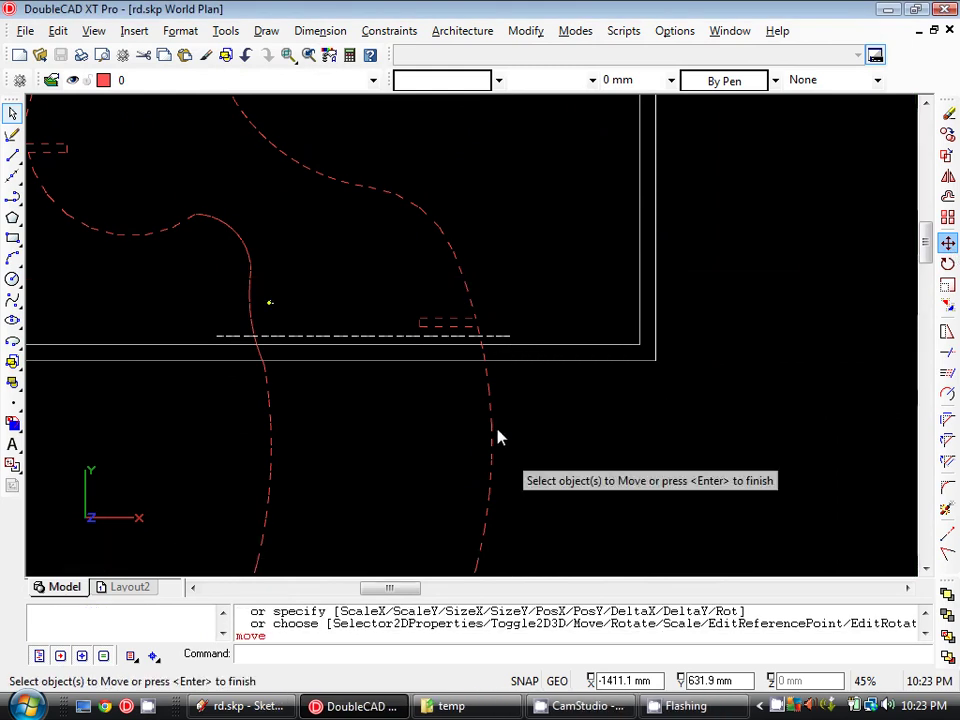
key("Return")
scroll(604, 456, "down", 2)
left_click(623, 461)
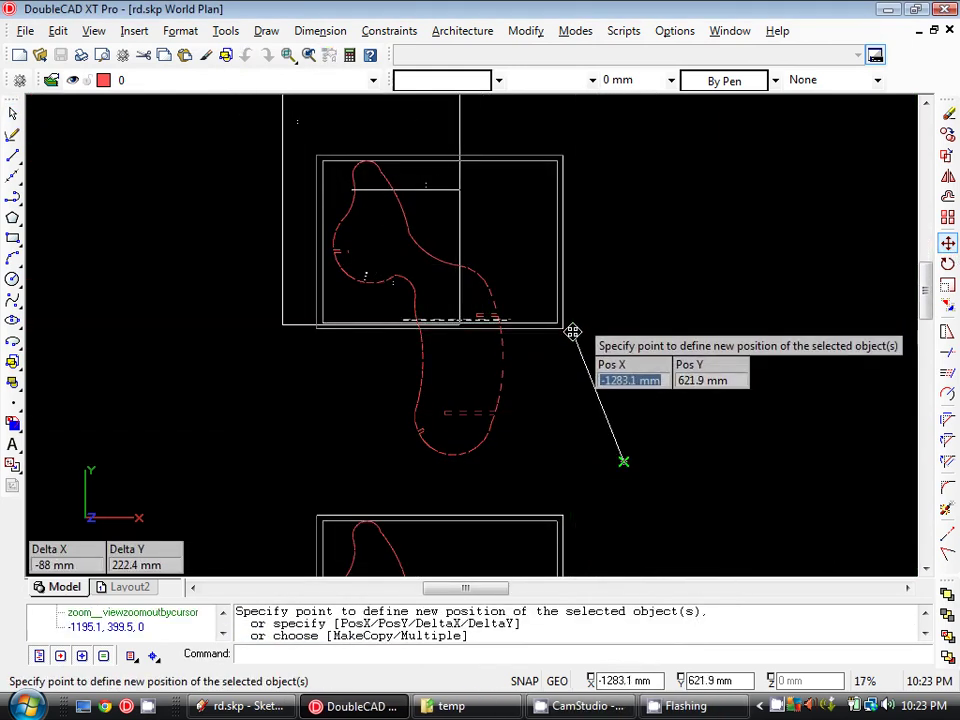
left_click(570, 327)
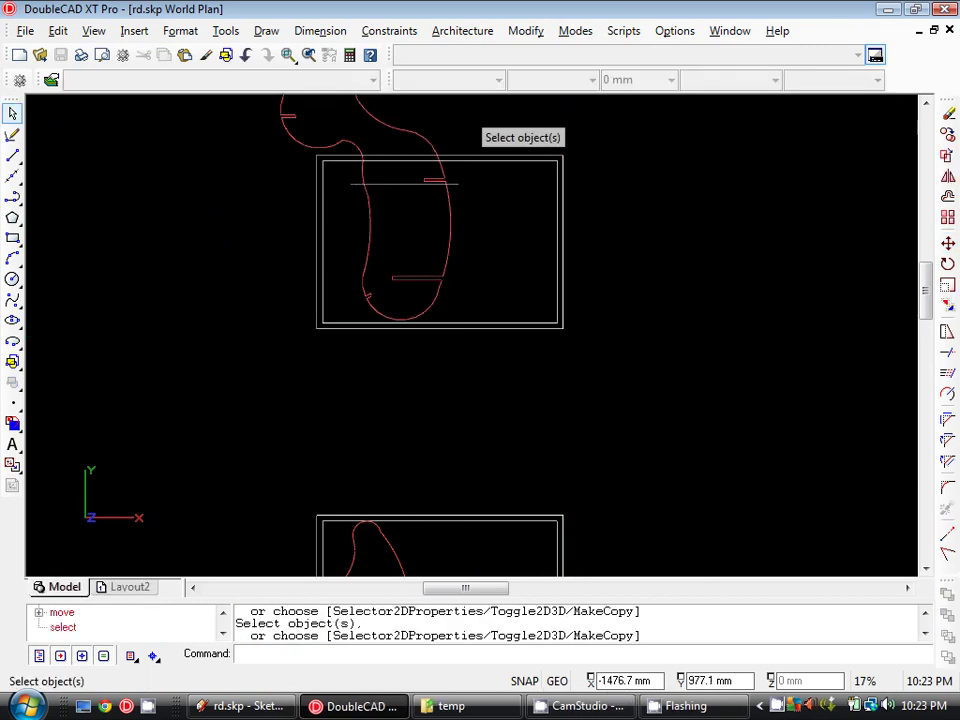
- Start XClip and select the lower-neck reindeer part block
scroll(490, 115, "up", 2)
left_click(575, 30)
mouse_move(526, 31)
mouse_move(557, 116)
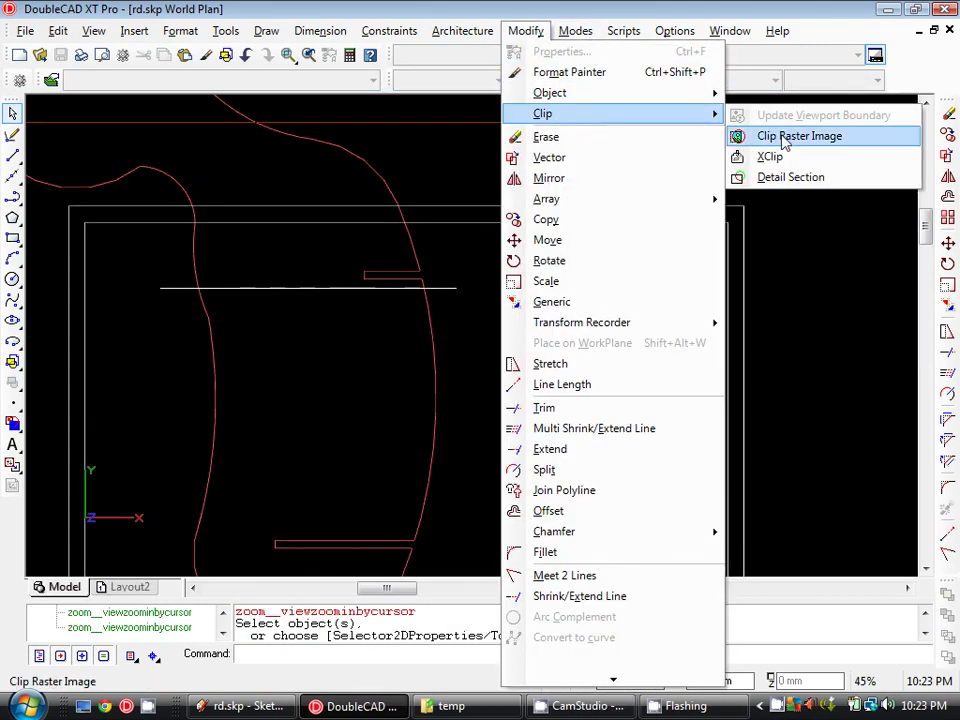
left_click(785, 156)
scroll(560, 268, "down", 2)
left_click(531, 265)
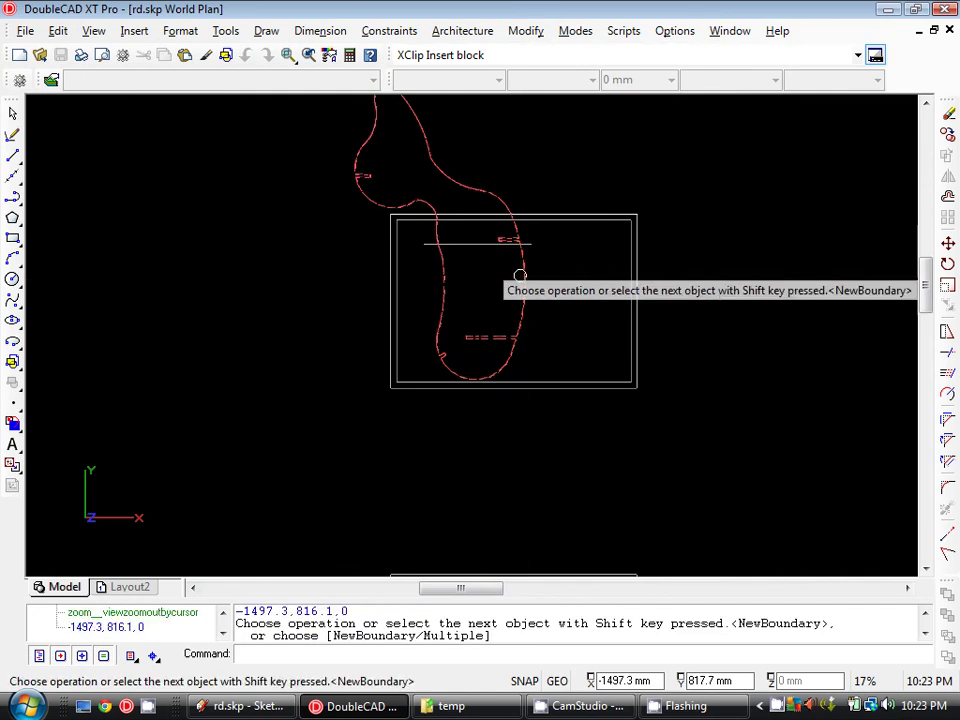
scroll(531, 263, "up", 2)
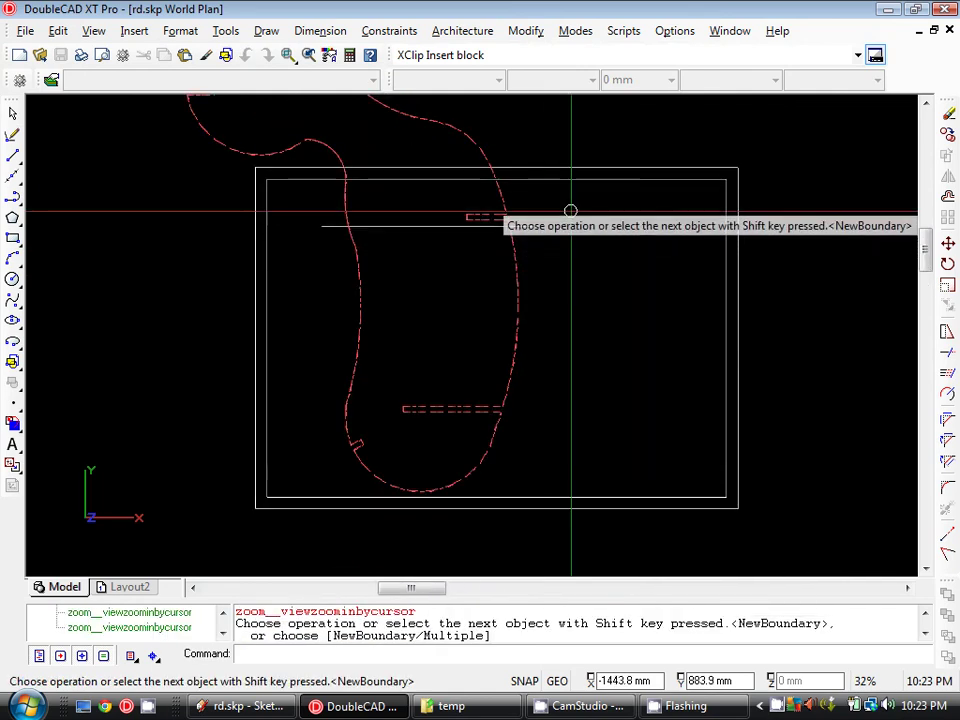
left_click(569, 214)
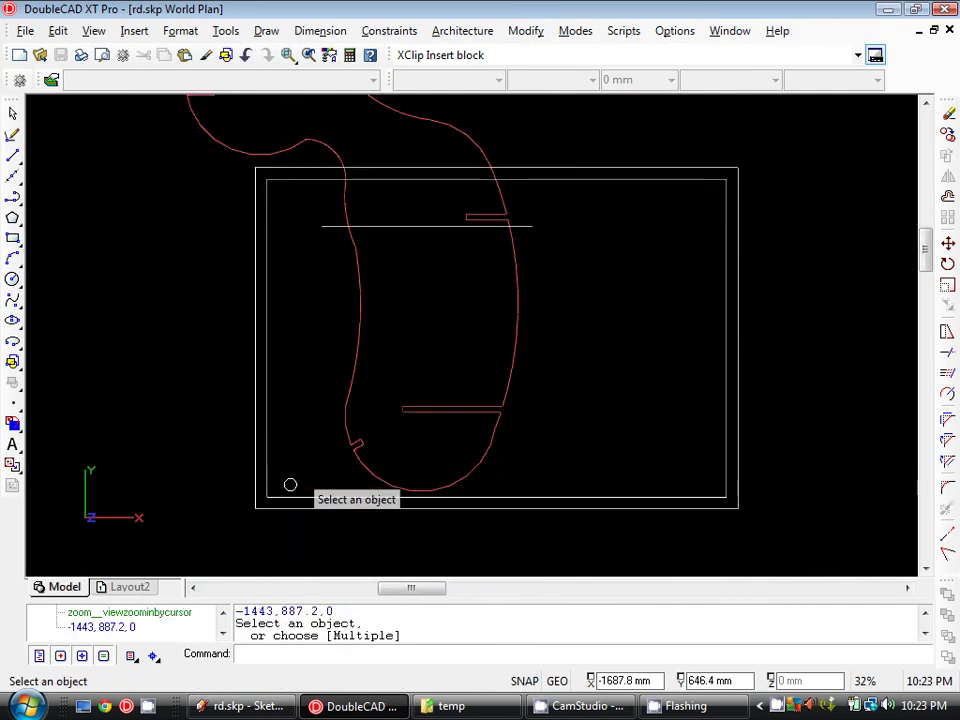
left_click(510, 344)
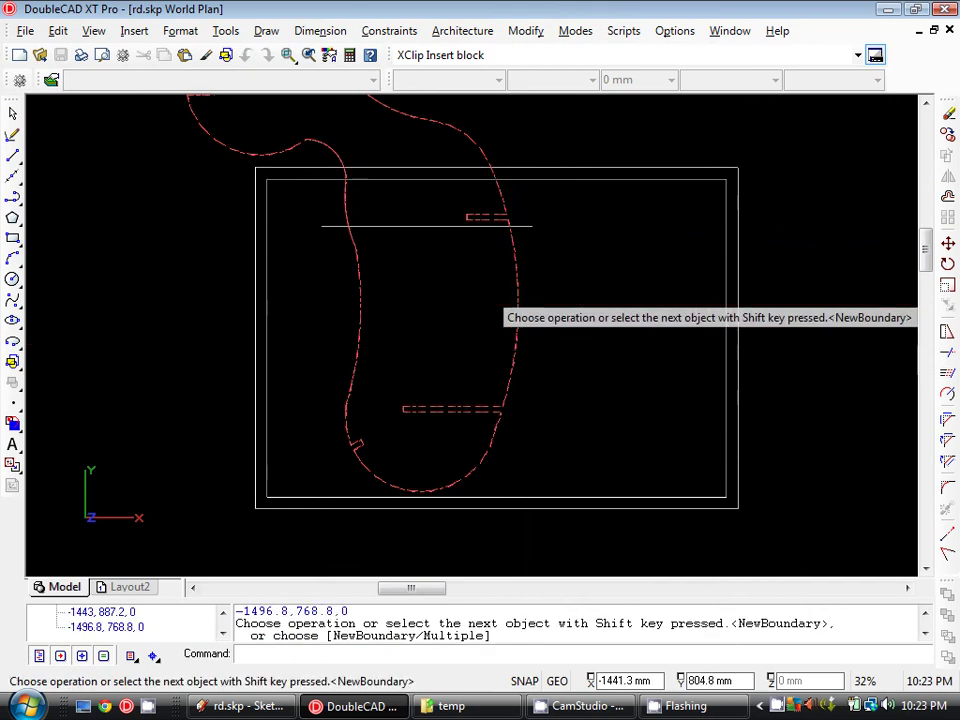
- Define a new rectangular clipping boundary at the sheet rectangle's two corners
key("Return")
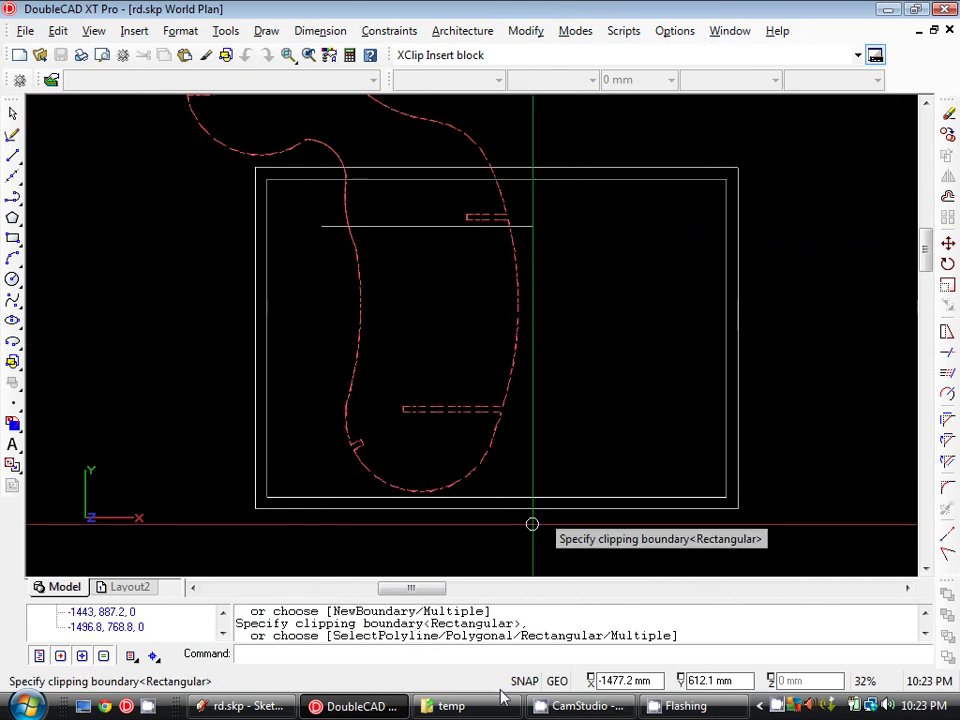
type("r")
key("Return")
left_click(556, 202)
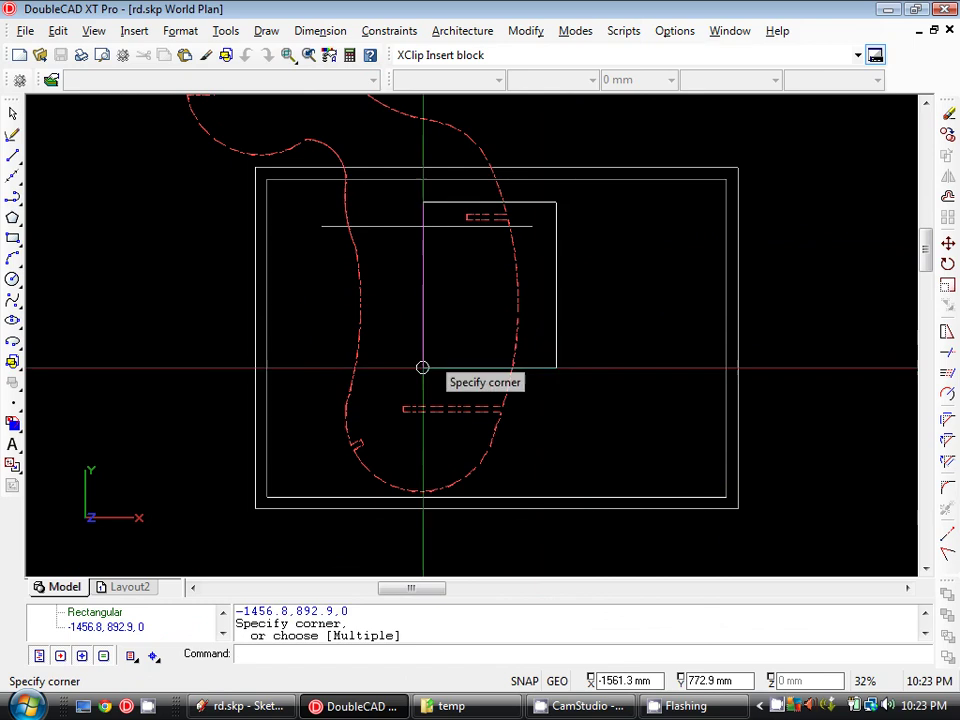
left_click(289, 514)
scroll(506, 366, "down", 2)
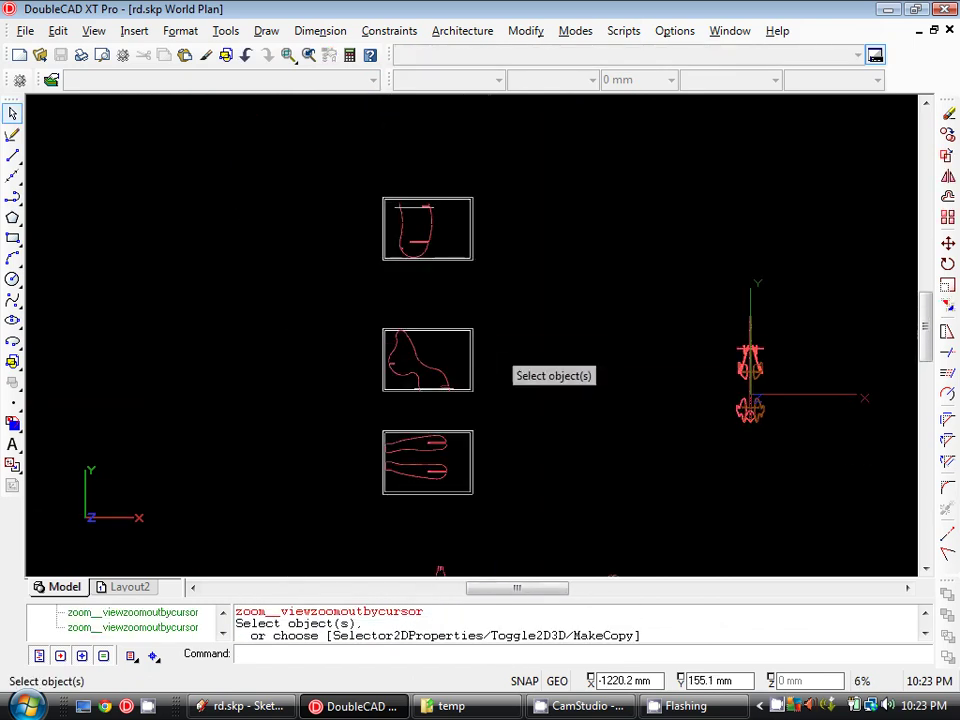
middle_click_drag(552, 512, 545, 346)
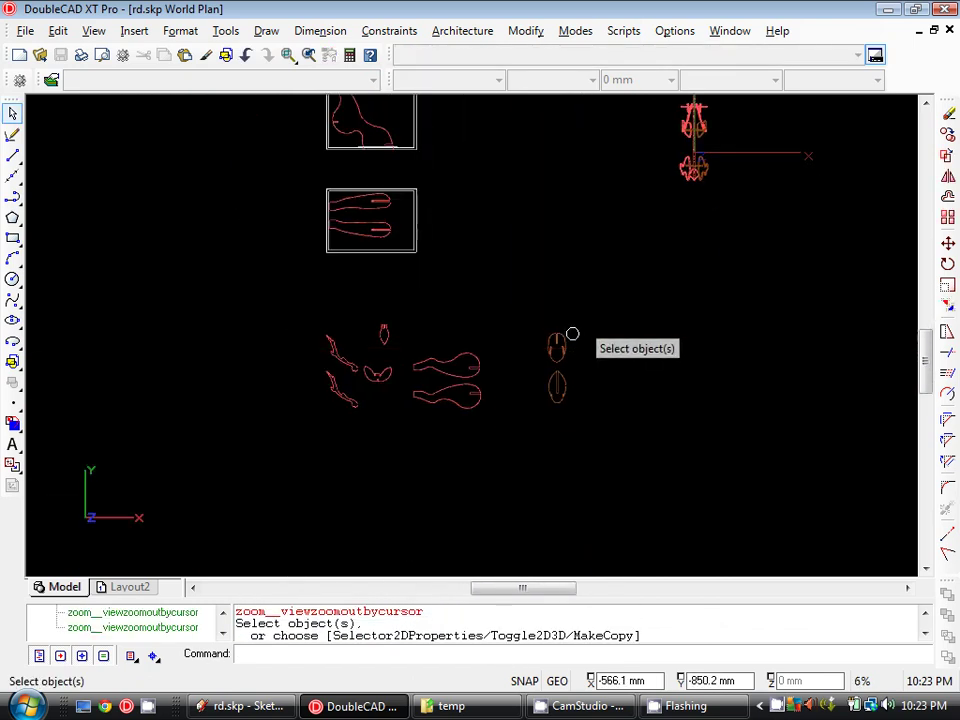
middle_click_drag(411, 208, 449, 372)
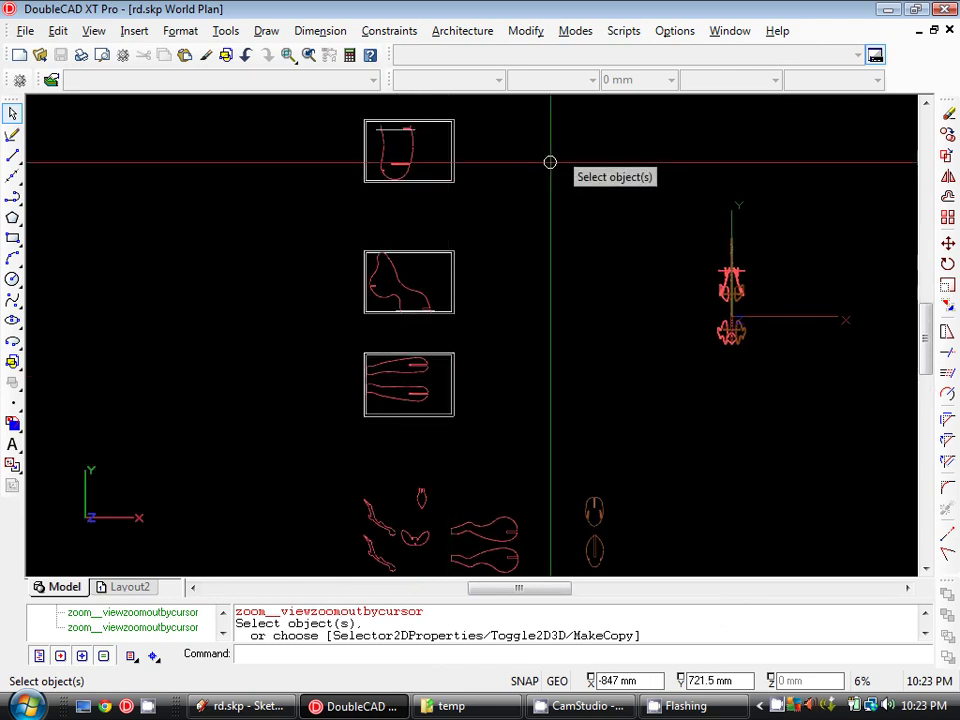
middle_click_drag(683, 330, 516, 385)
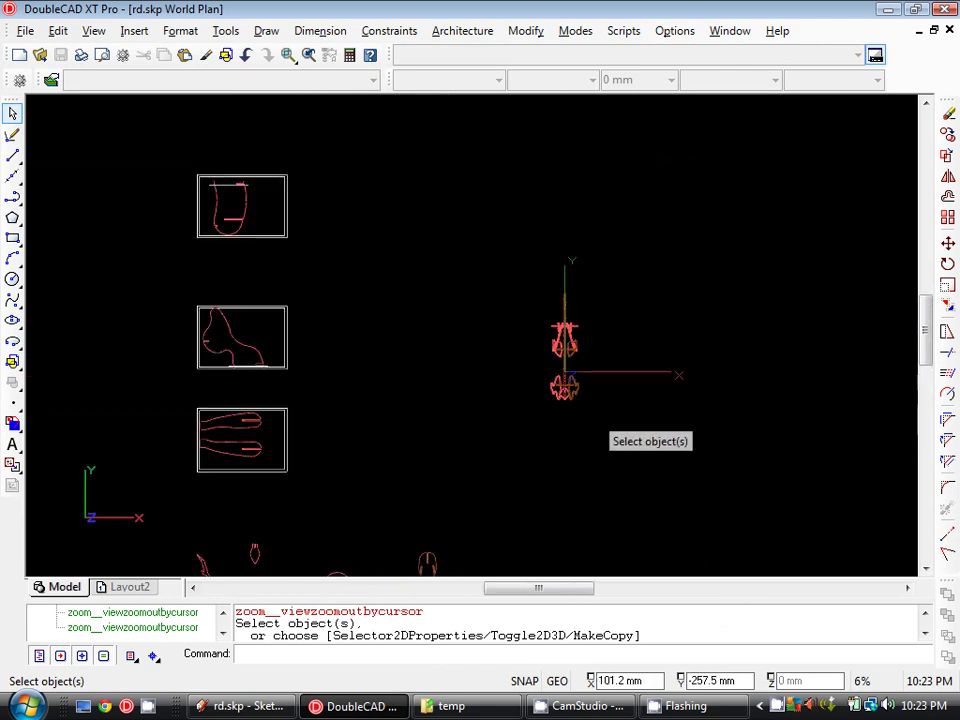
middle_click_drag(600, 425, 545, 293, "shift")
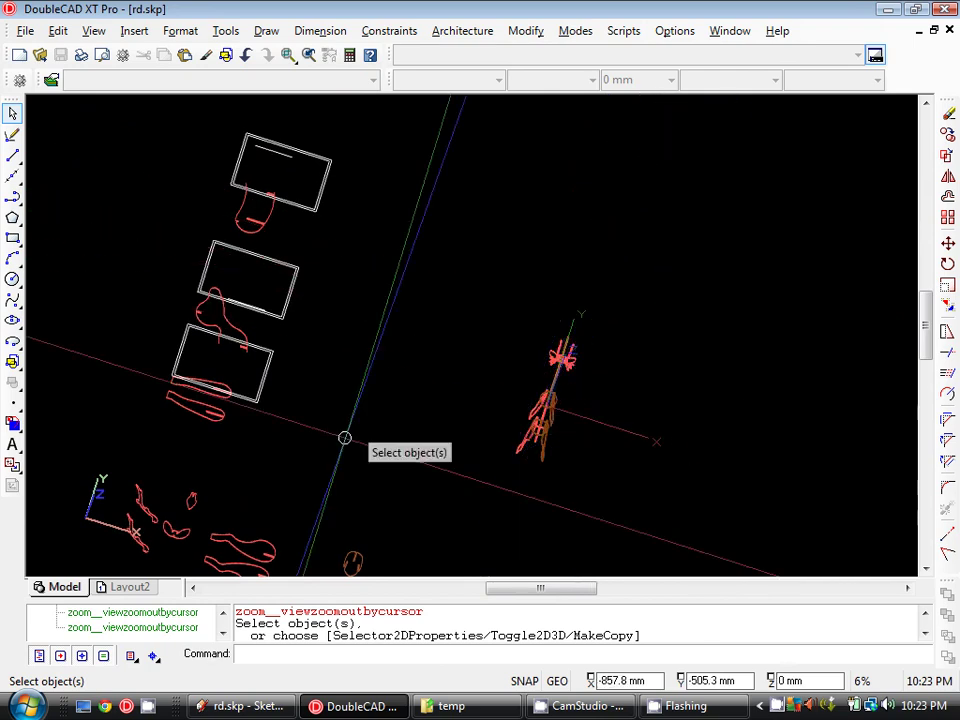
middle_click_drag(344, 438, 581, 351, "shift")
scroll(561, 418, "up", 1)
middle_click_drag(570, 463, 130, 600, "shift")
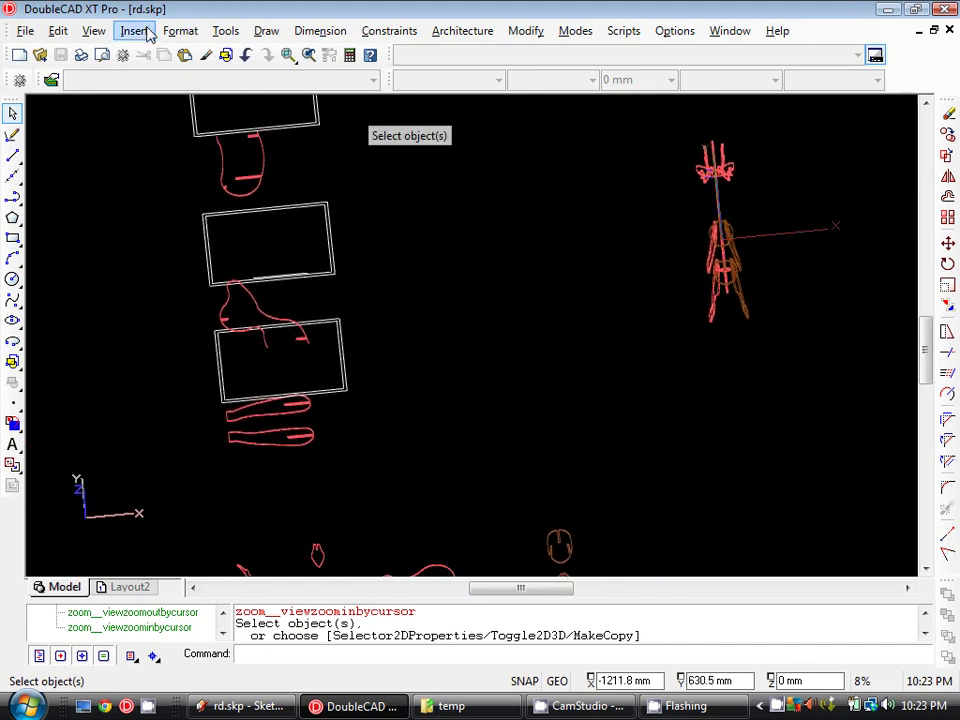
left_click(103, 33)
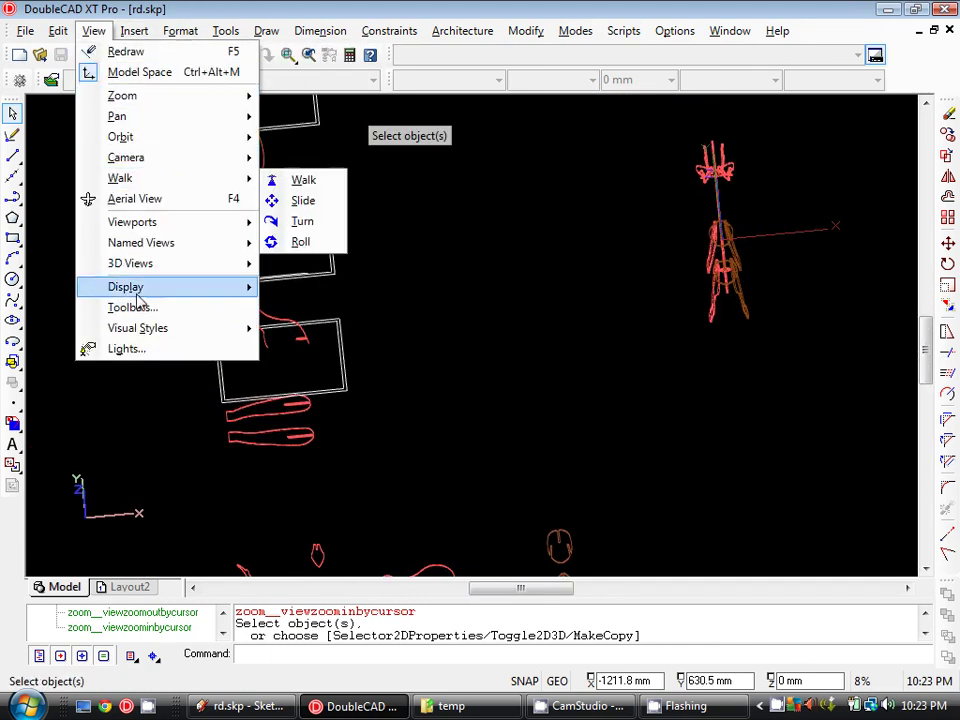
- Return to top view and save a window around the leg-panel sheet as named view 'sheet 1'
mouse_move(141, 265)
left_click(352, 287)
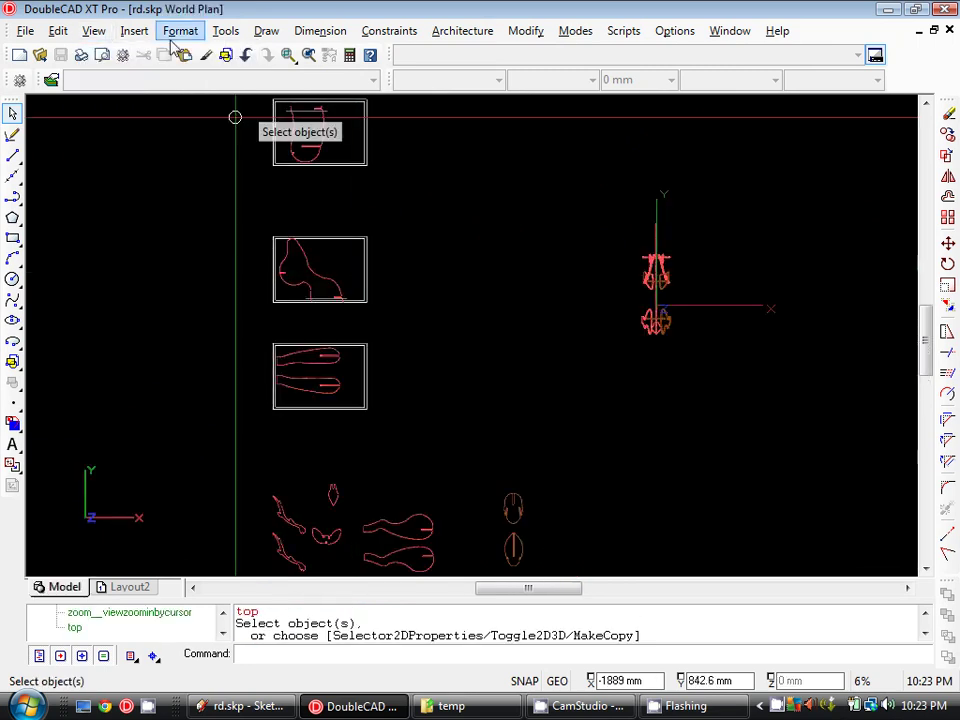
left_click(97, 33)
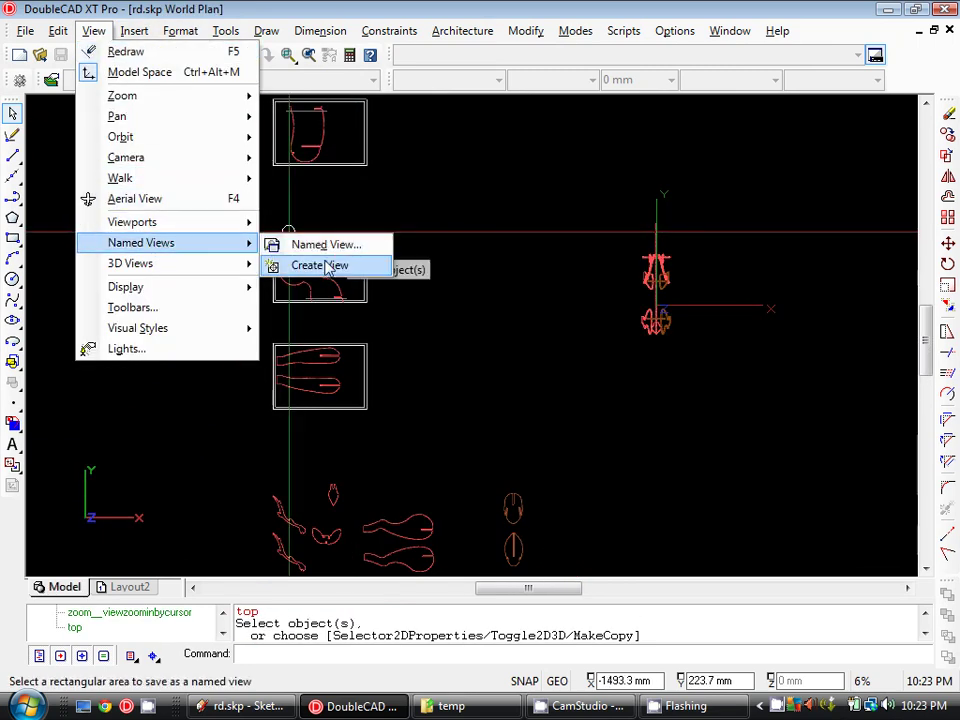
left_click(323, 284)
scroll(264, 347, "up", 3)
scroll(300, 375, "up", 2)
left_click(302, 379)
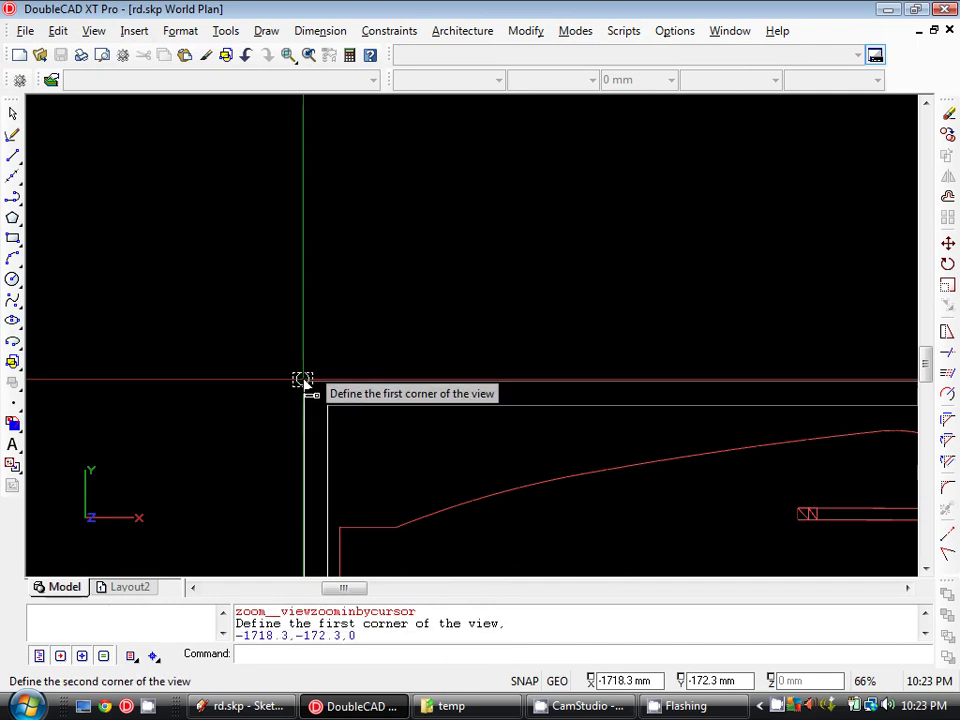
scroll(762, 510, "down", 2)
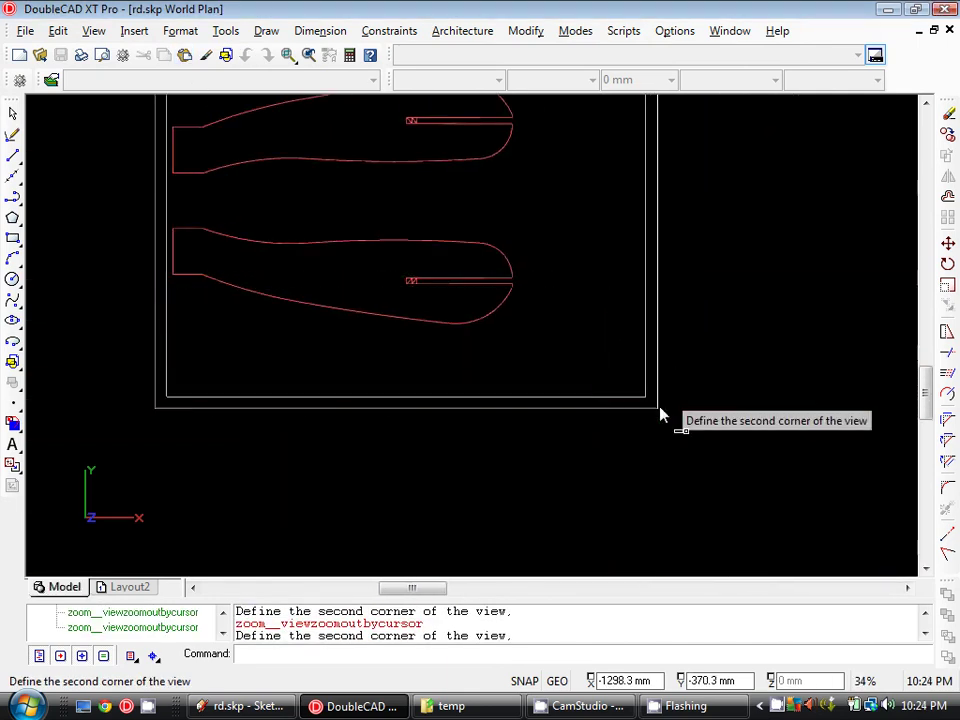
left_click(660, 415)
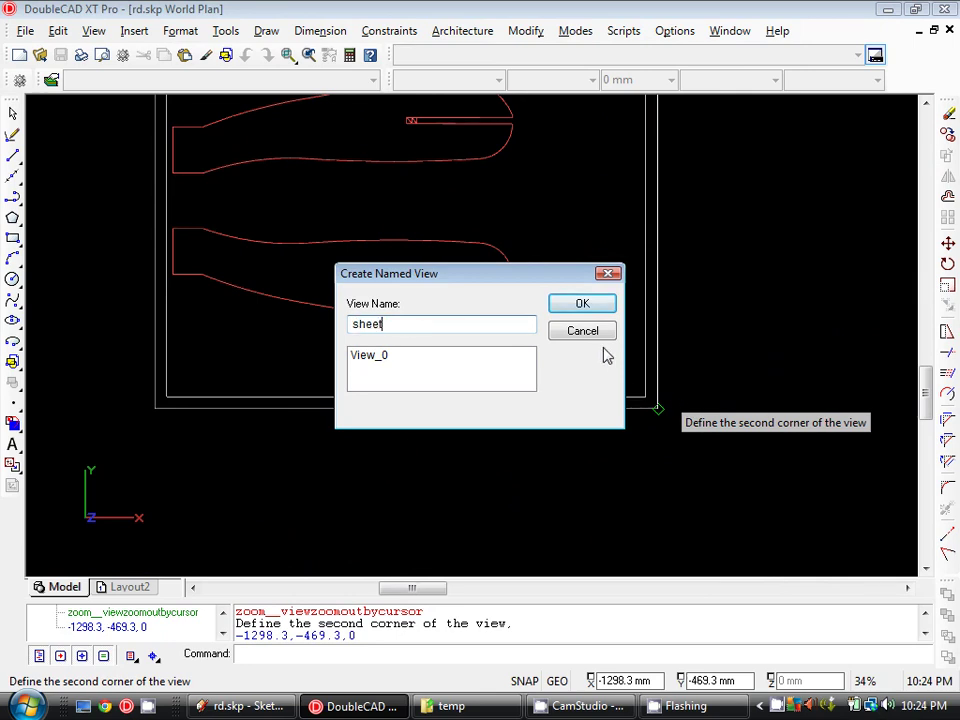
key("Return")
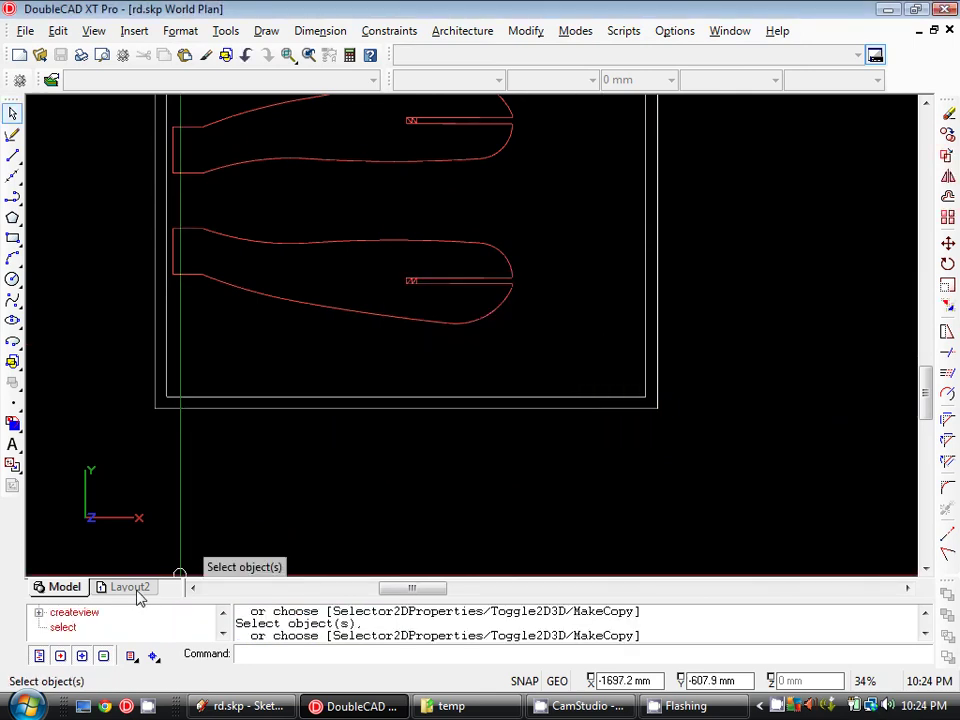
- Draw a Layout2 viewport showing the 'sheet 1' named view, then return to Model
left_click(130, 587)
scroll(302, 358, "down", 2)
left_click(93, 30)
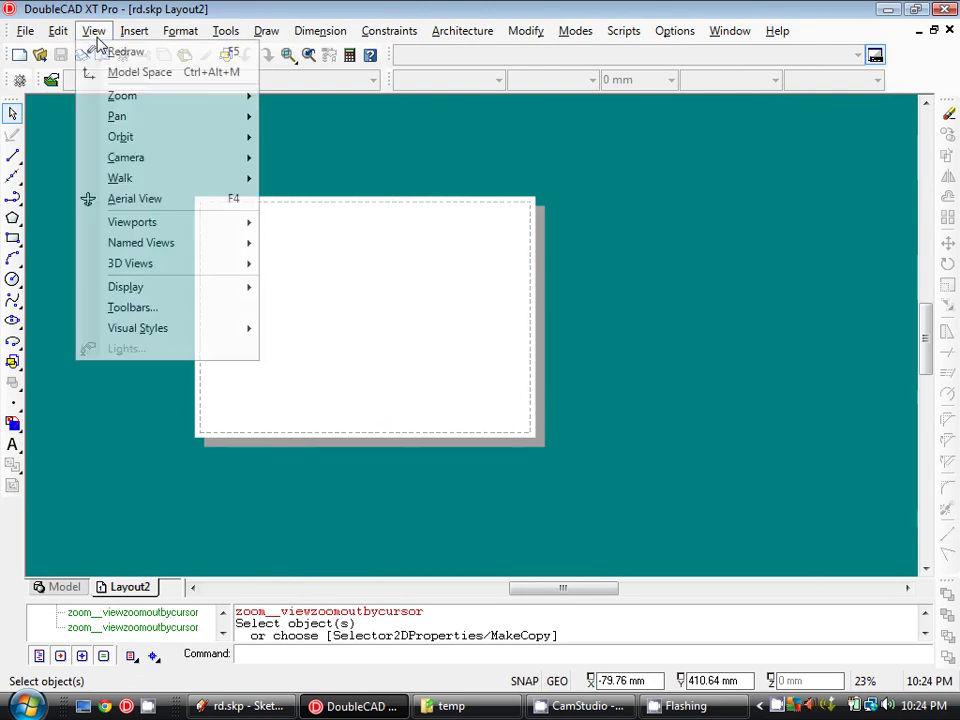
mouse_move(171, 223)
left_click(360, 234)
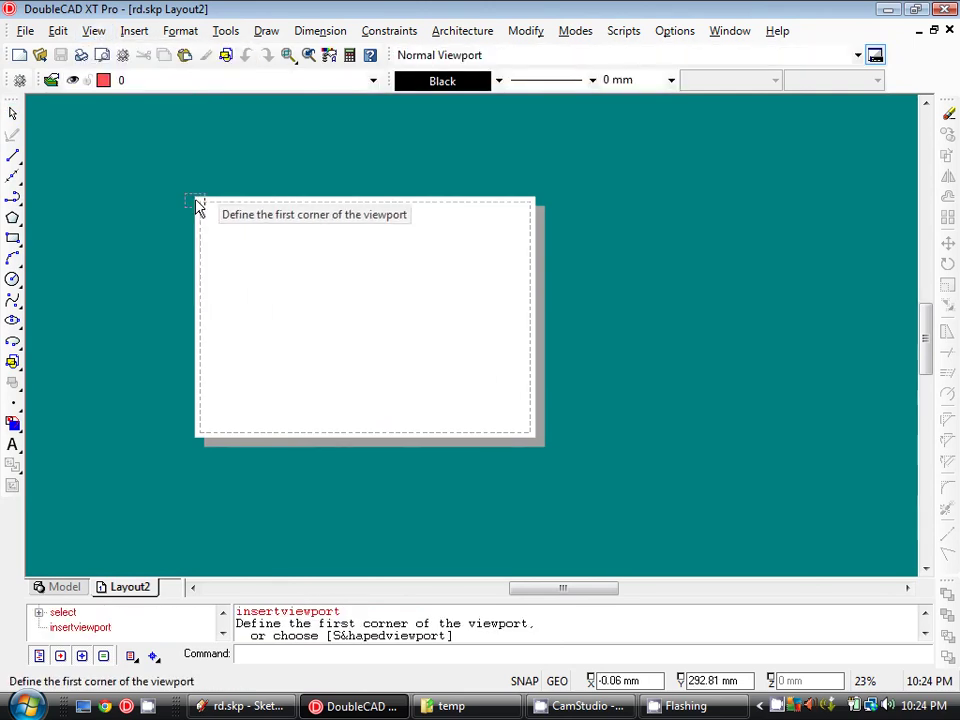
left_click(197, 205)
left_click(537, 441)
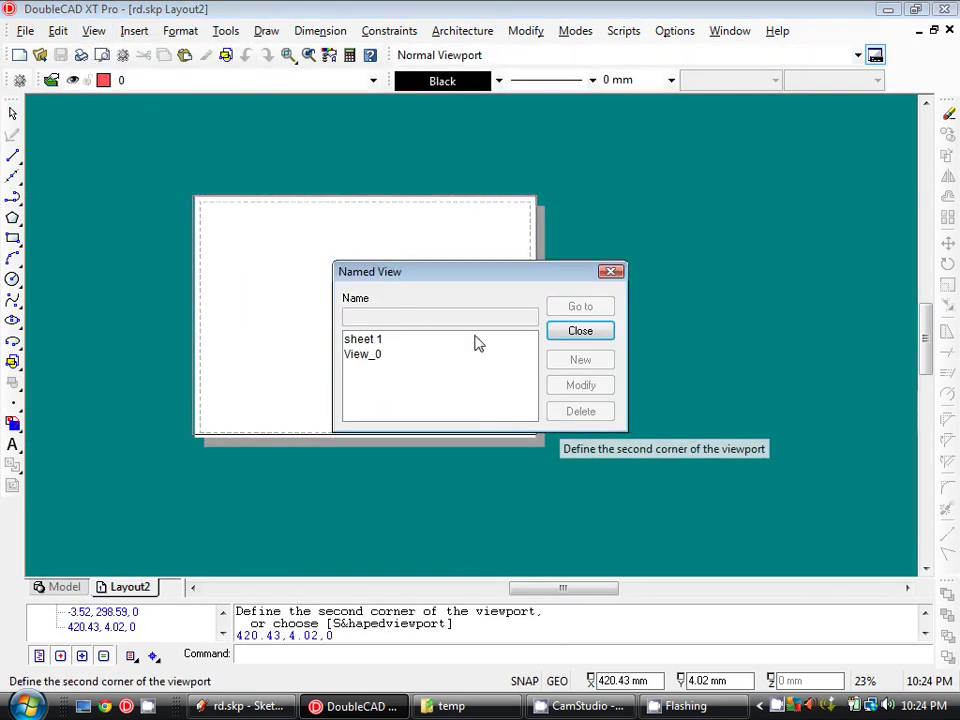
left_click(580, 331)
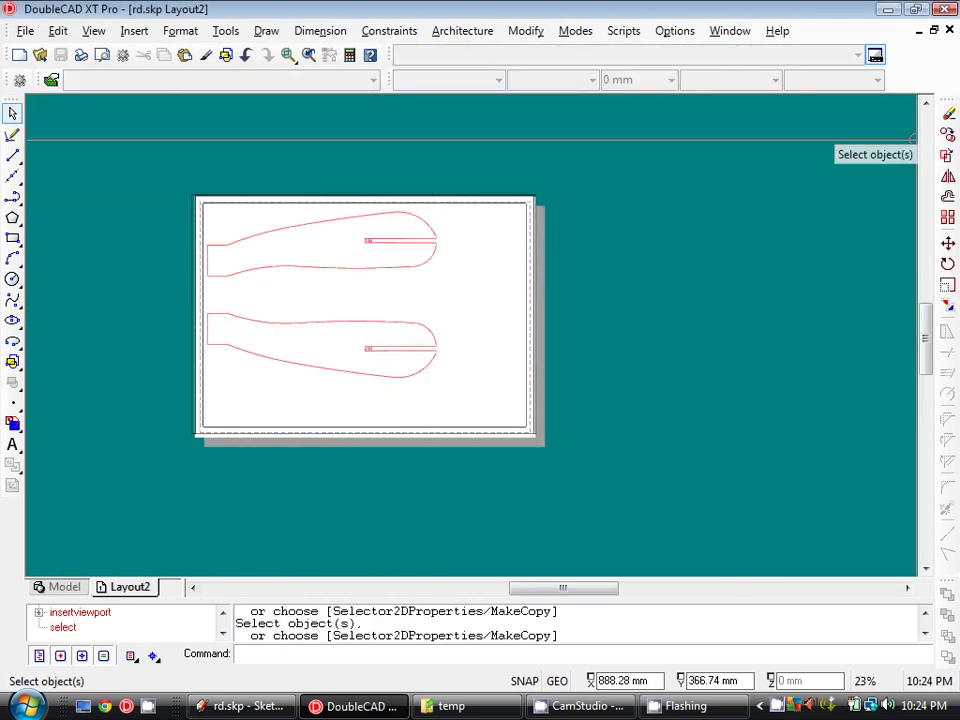
left_click(73, 588)
scroll(536, 470, "down", 2)
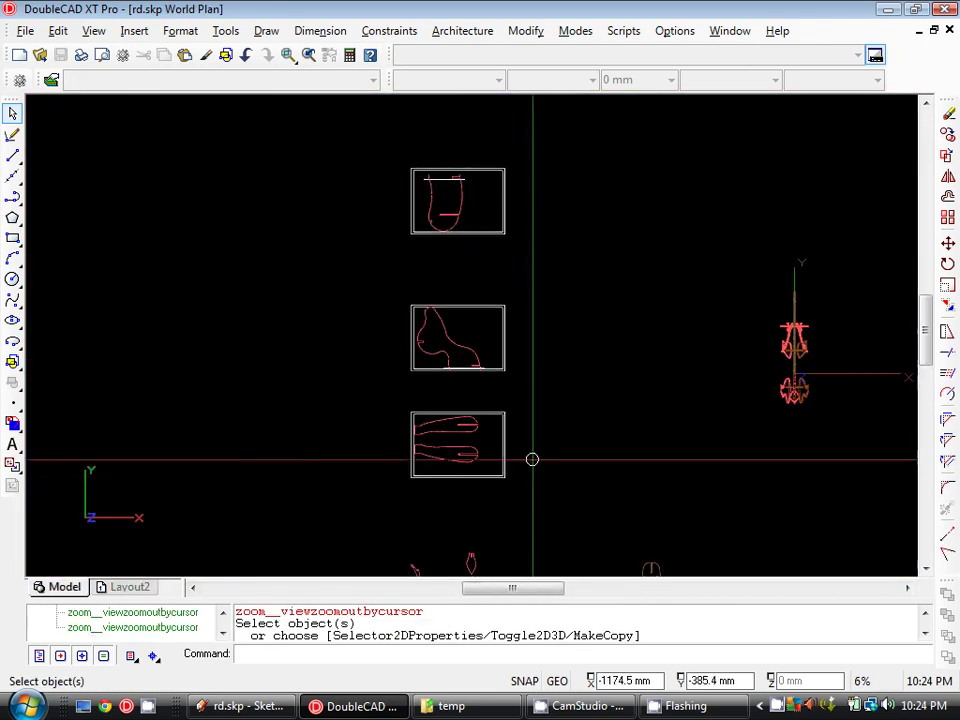
middle_click_drag(532, 459, 323, 321)
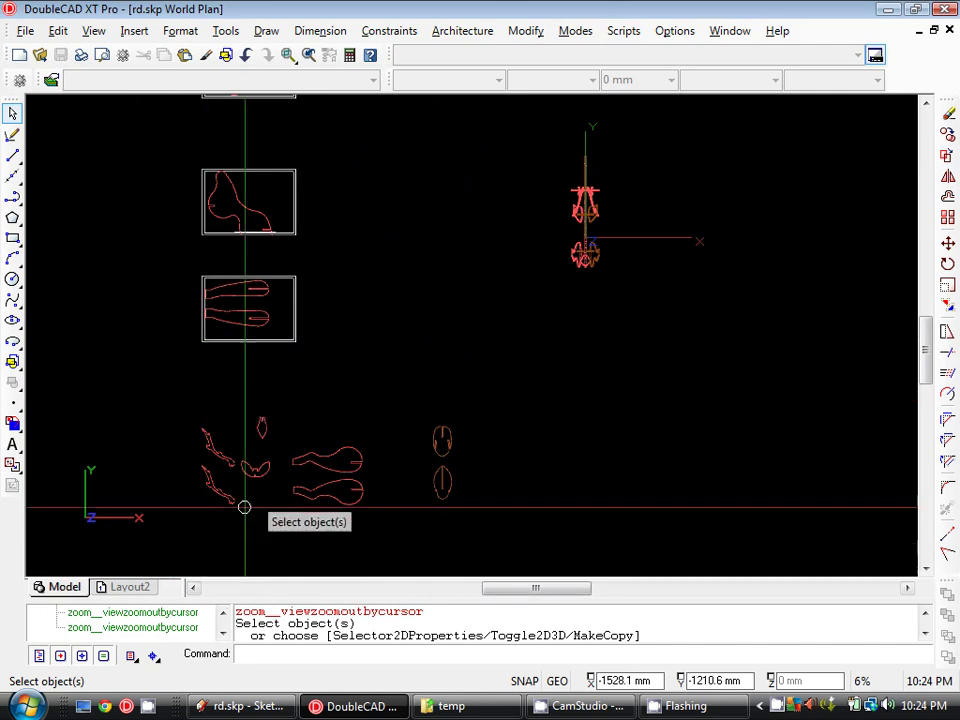